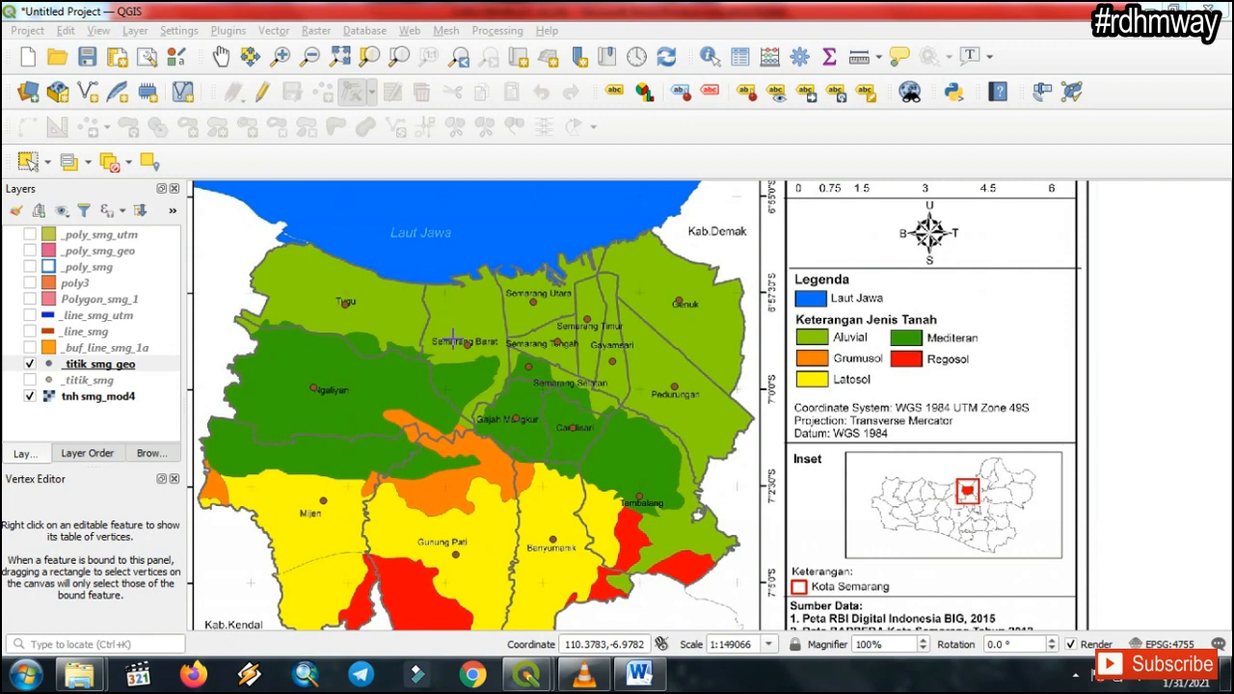
# Put the _titik_smg_geo layer into edit mode and try to move the Tugu point with the Vertex Tool.
pyautogui.click(123, 367)
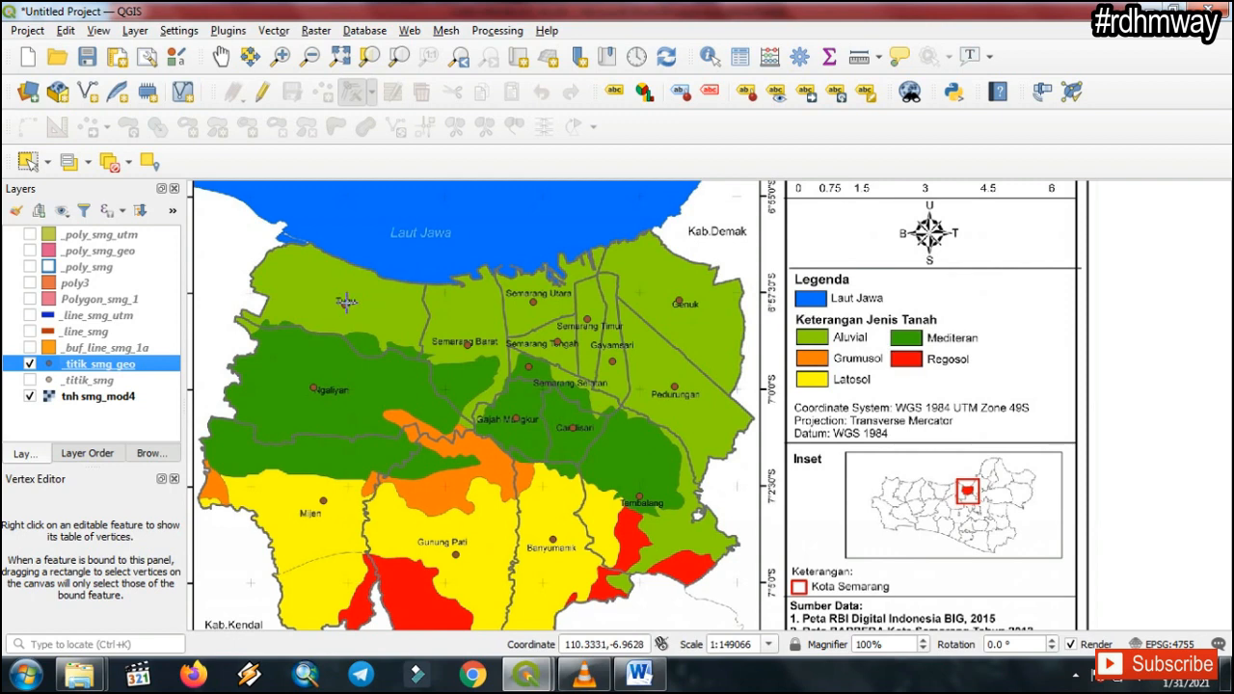
pyautogui.click(263, 94)
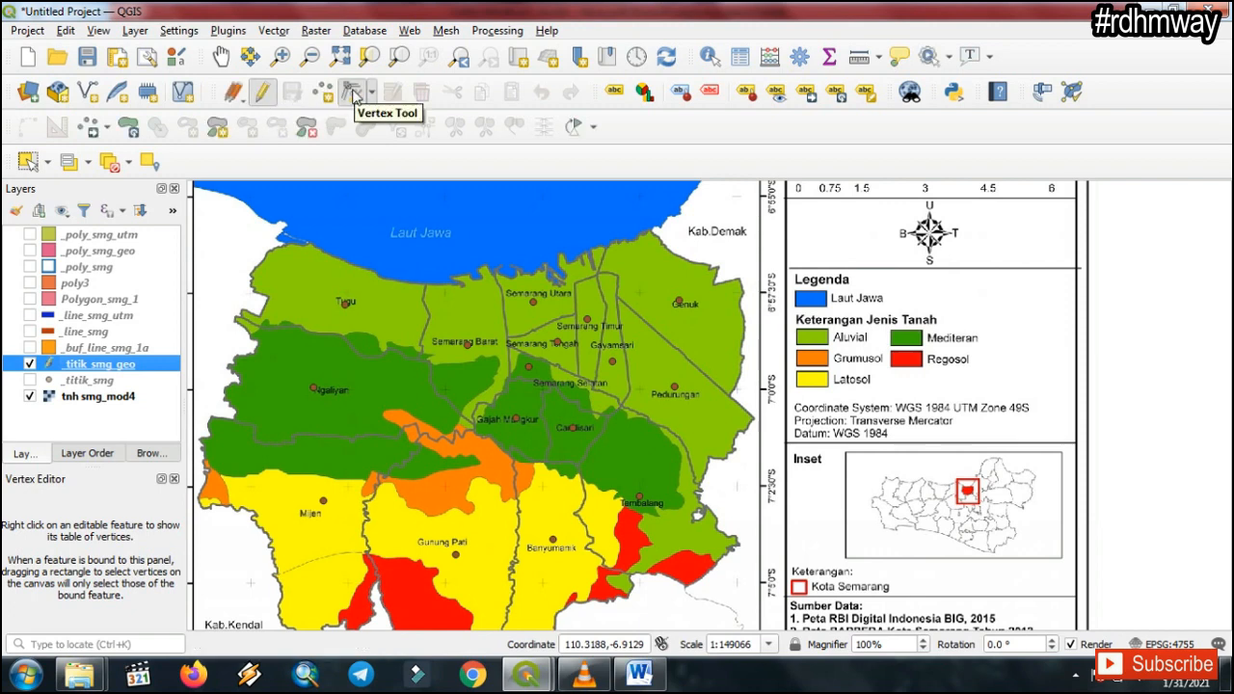
pyautogui.click(355, 93)
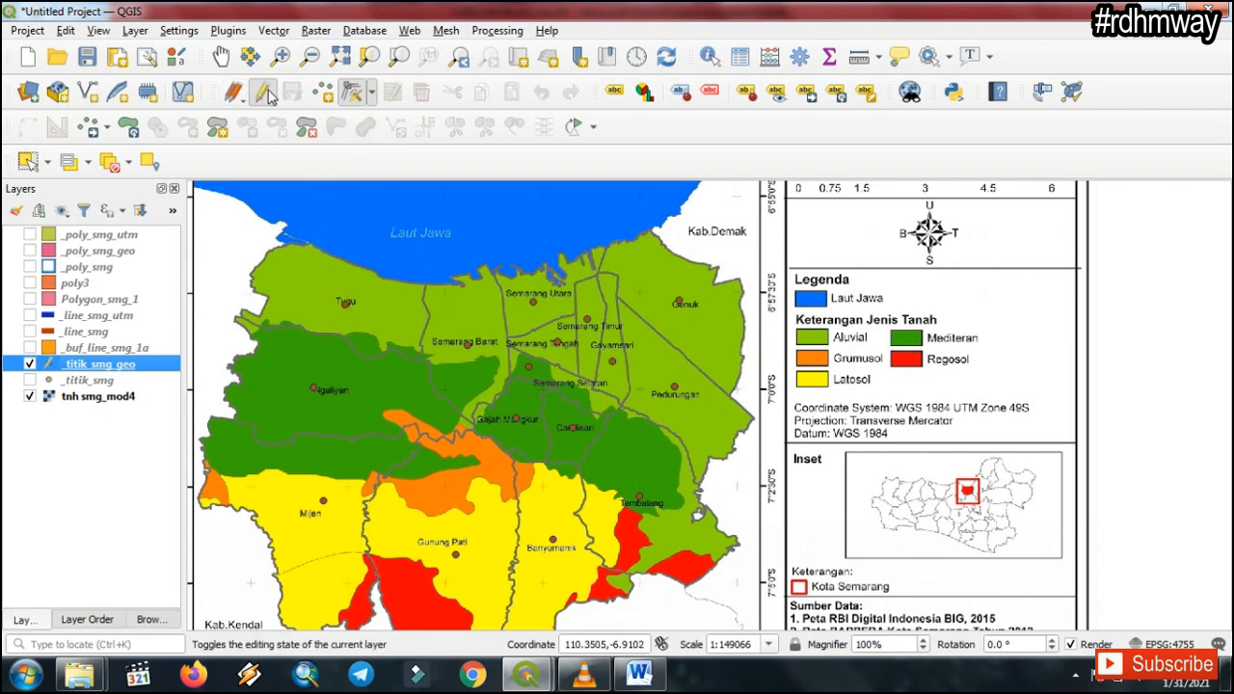
pyautogui.click(353, 97)
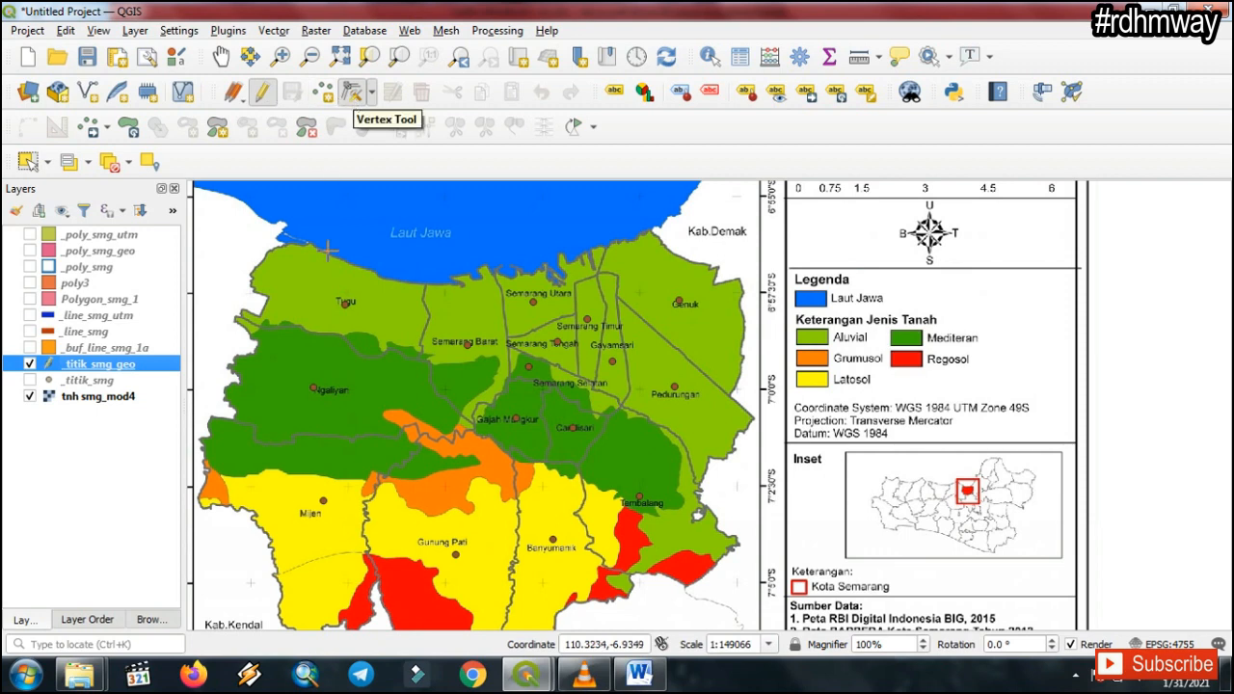
pyautogui.click(346, 303)
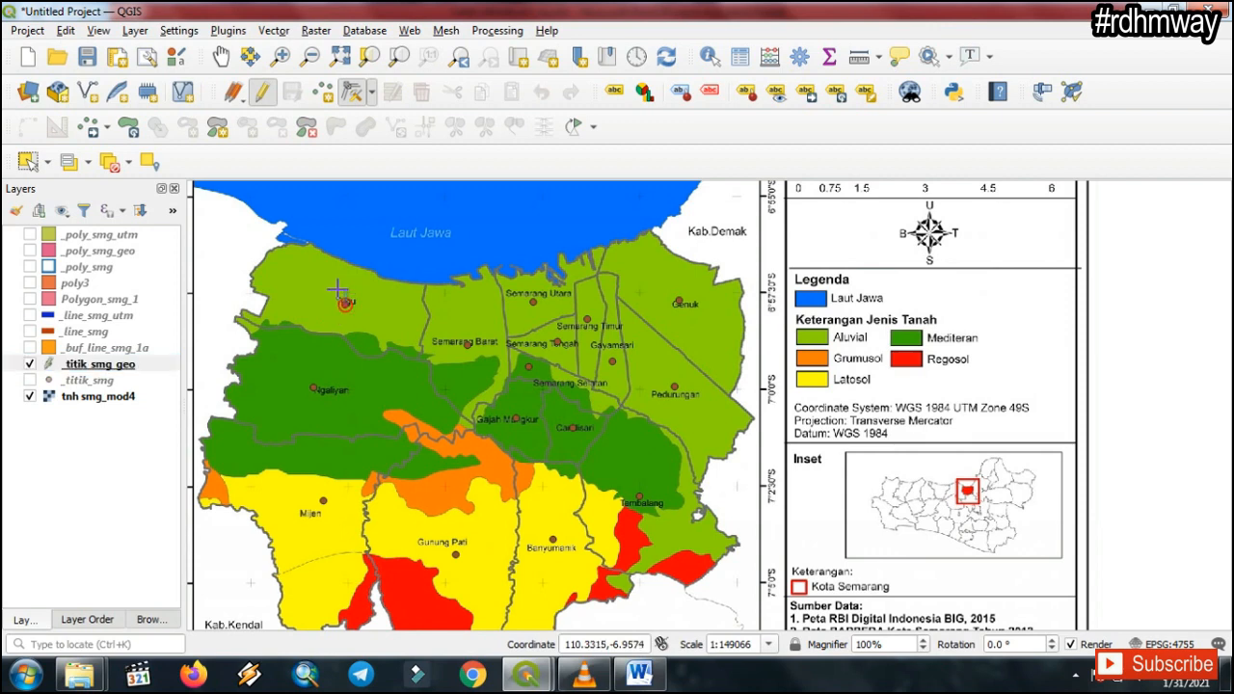
pyautogui.moveTo(319, 298); pyautogui.dragTo(298, 307)
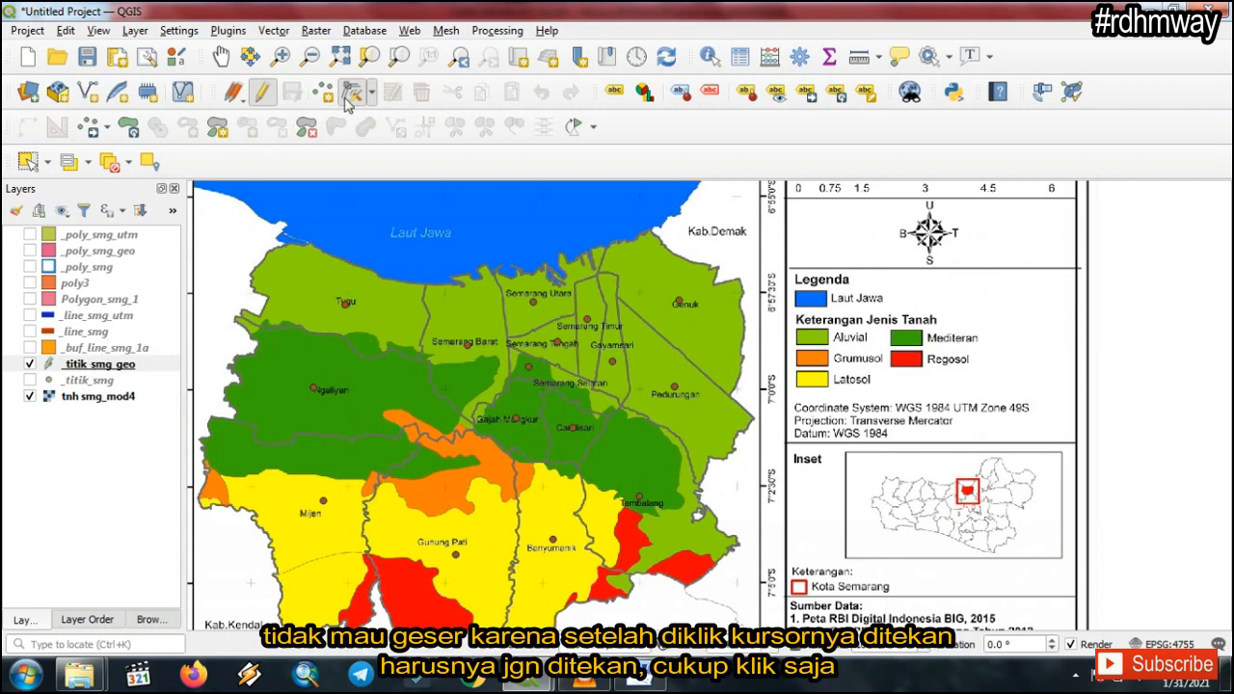
# Move the Semarang Utara point slightly southeast, and save the edits to _titik_smg_geo while ending its edit mode.
pyautogui.click(534, 300)
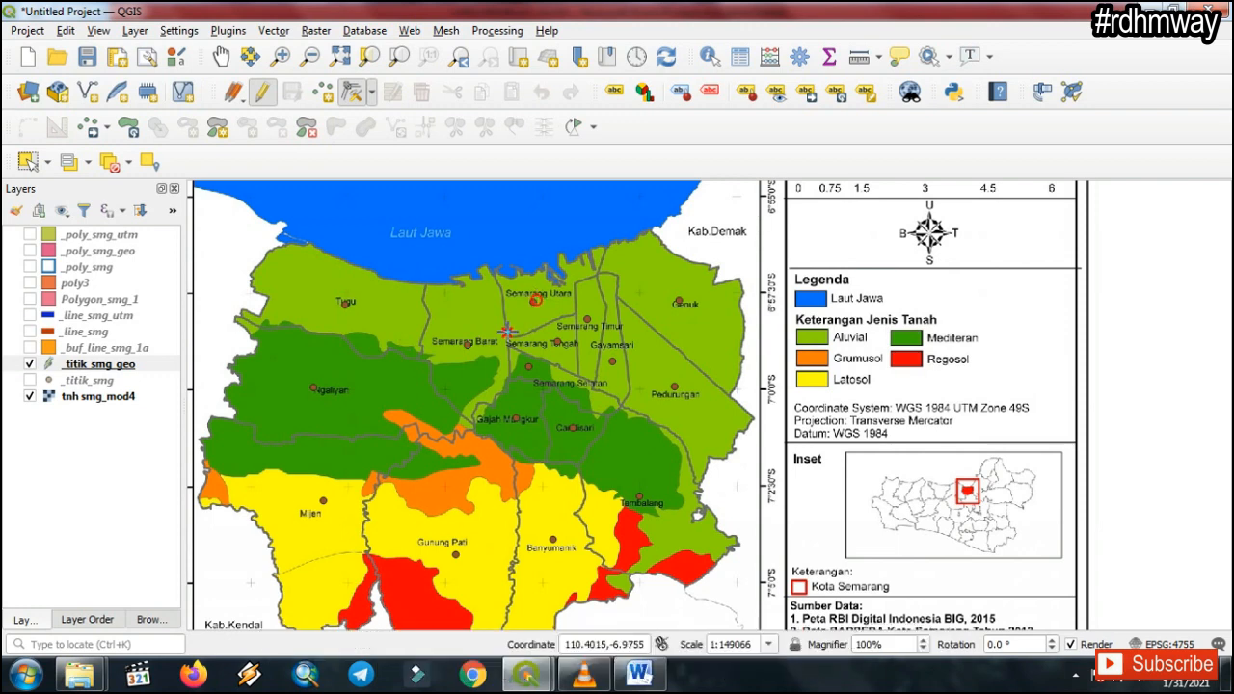
pyautogui.click(550, 305)
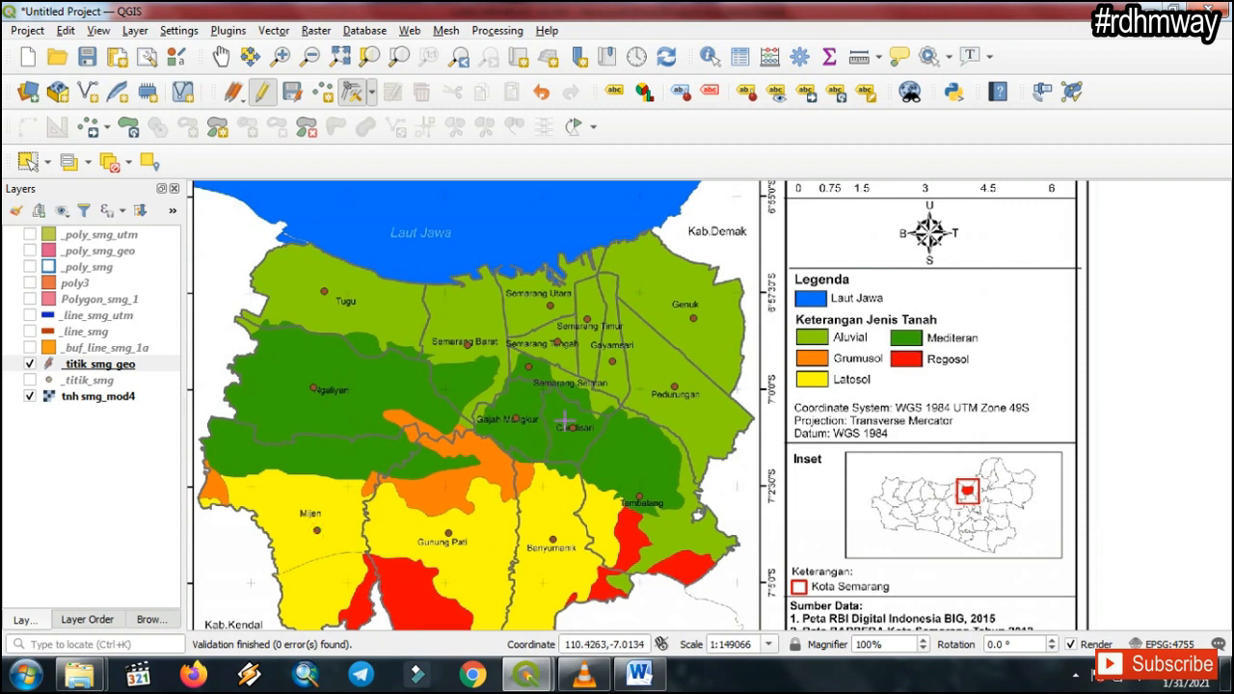
pyautogui.click(292, 93)
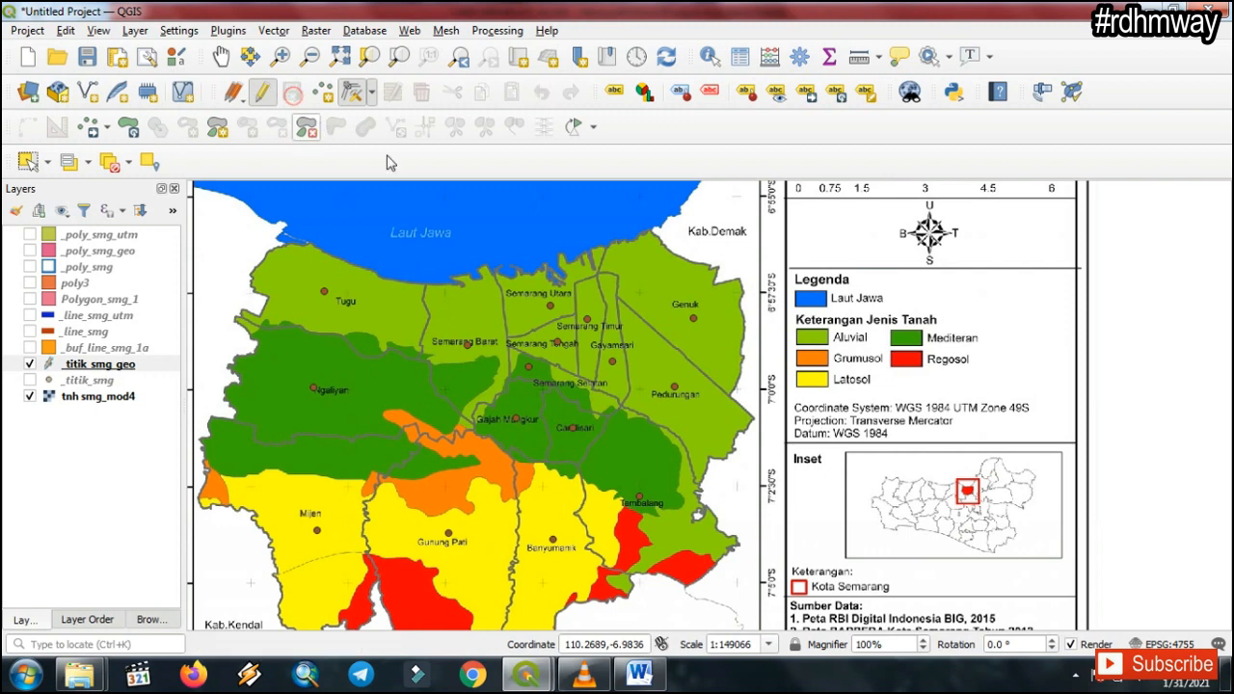
pyautogui.click(263, 94)
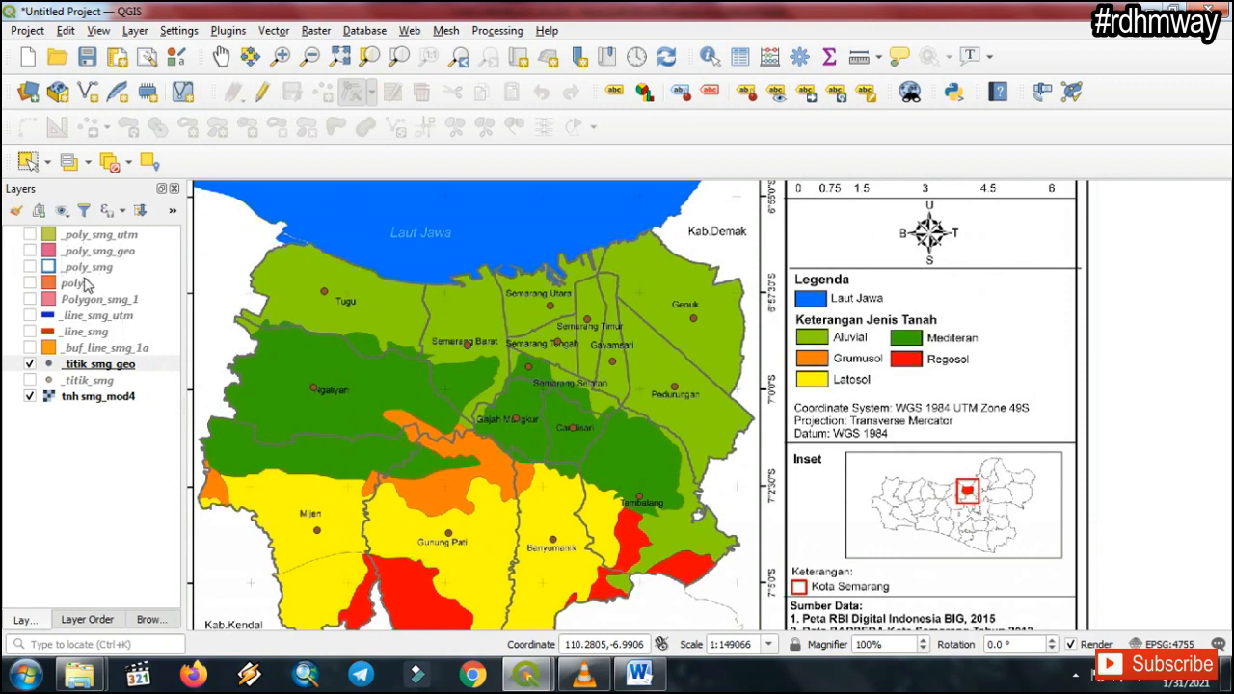
# Show the _line_smg_utm layer over the soil map and hide the _line_smg and _titik_smg_geo layers.
pyautogui.click(29, 330)
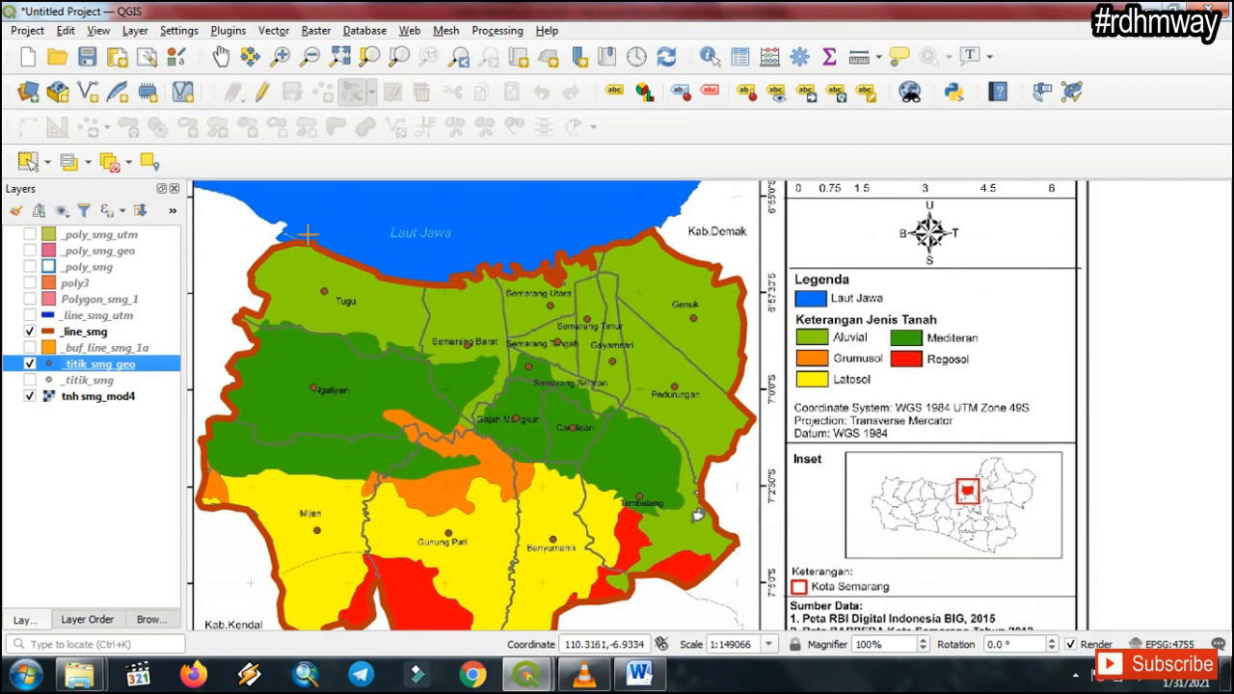
pyautogui.click(222, 60)
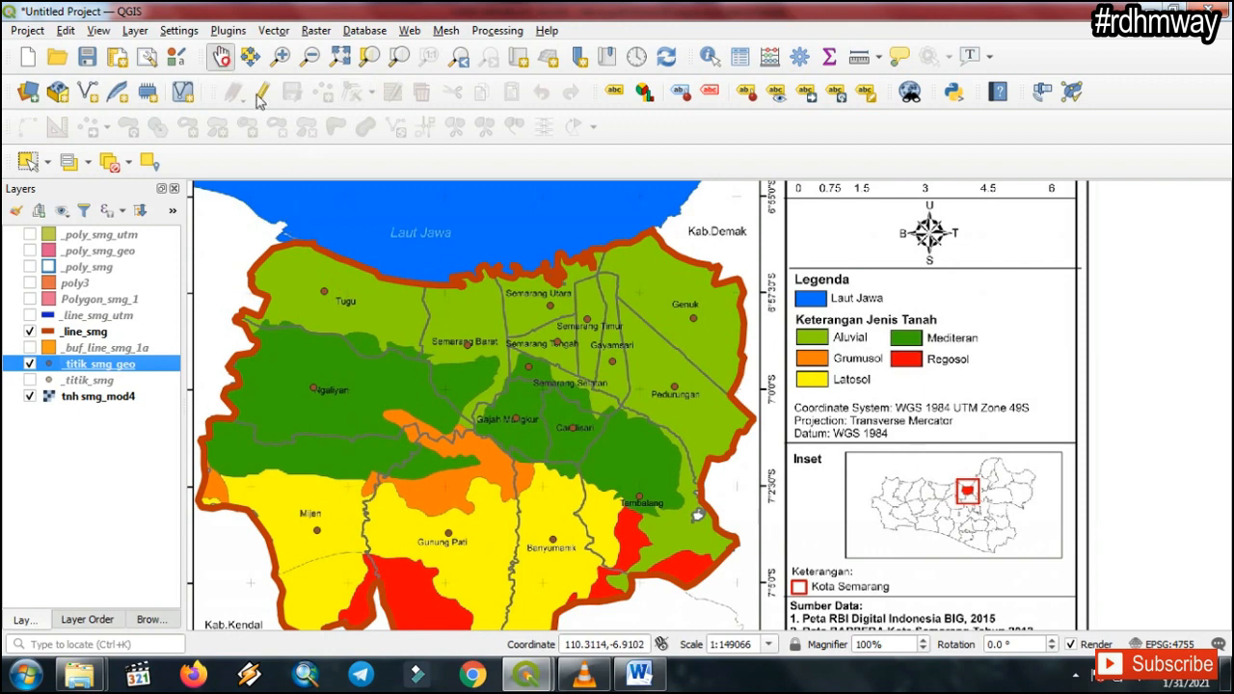
pyautogui.moveTo(496, 344); pyautogui.dragTo(620, 389)
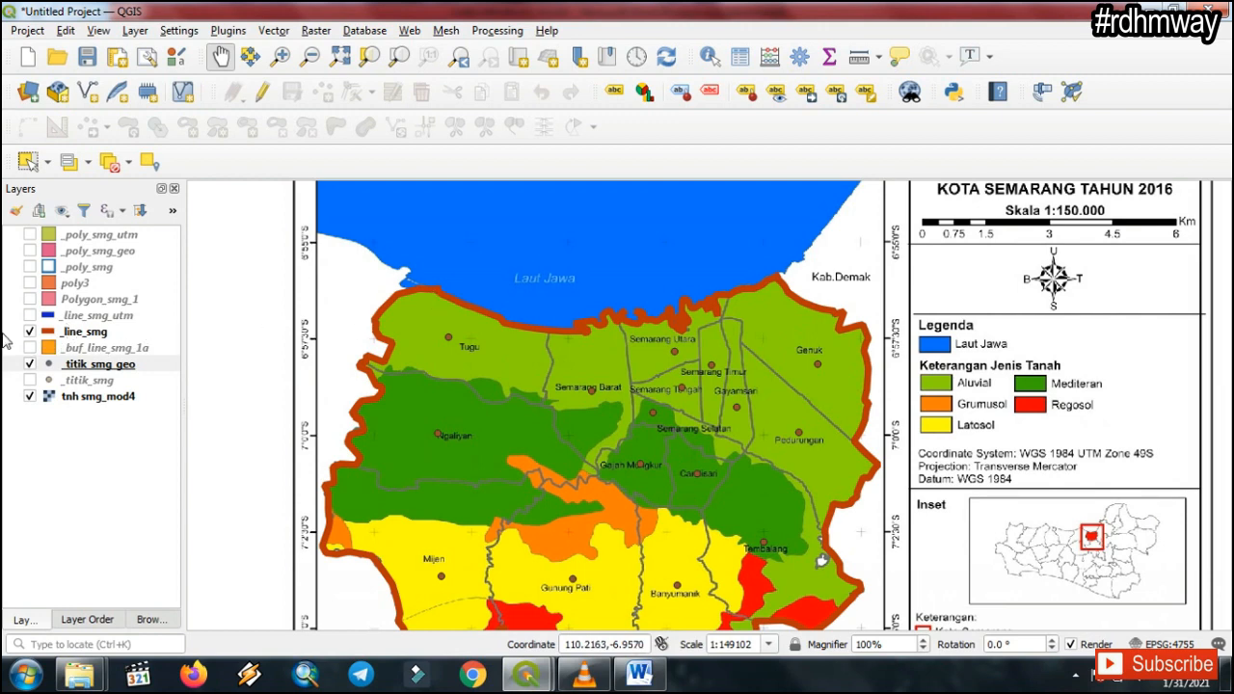
pyautogui.click(30, 316)
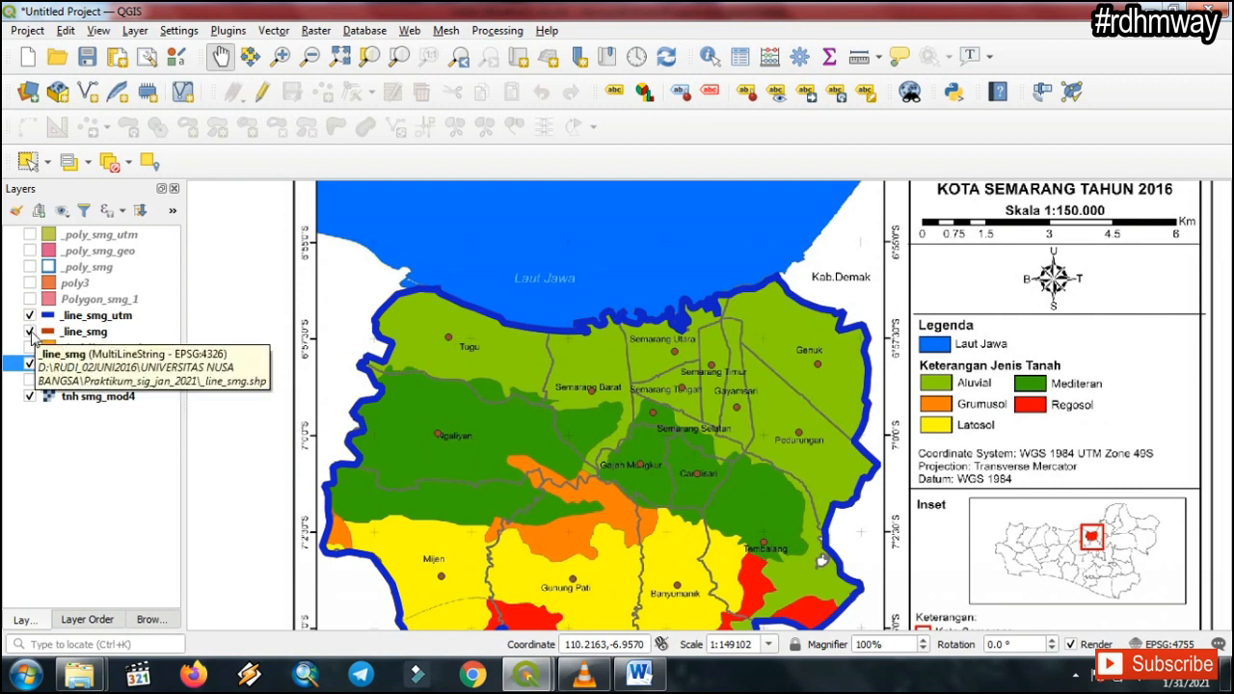
pyautogui.click(30, 332)
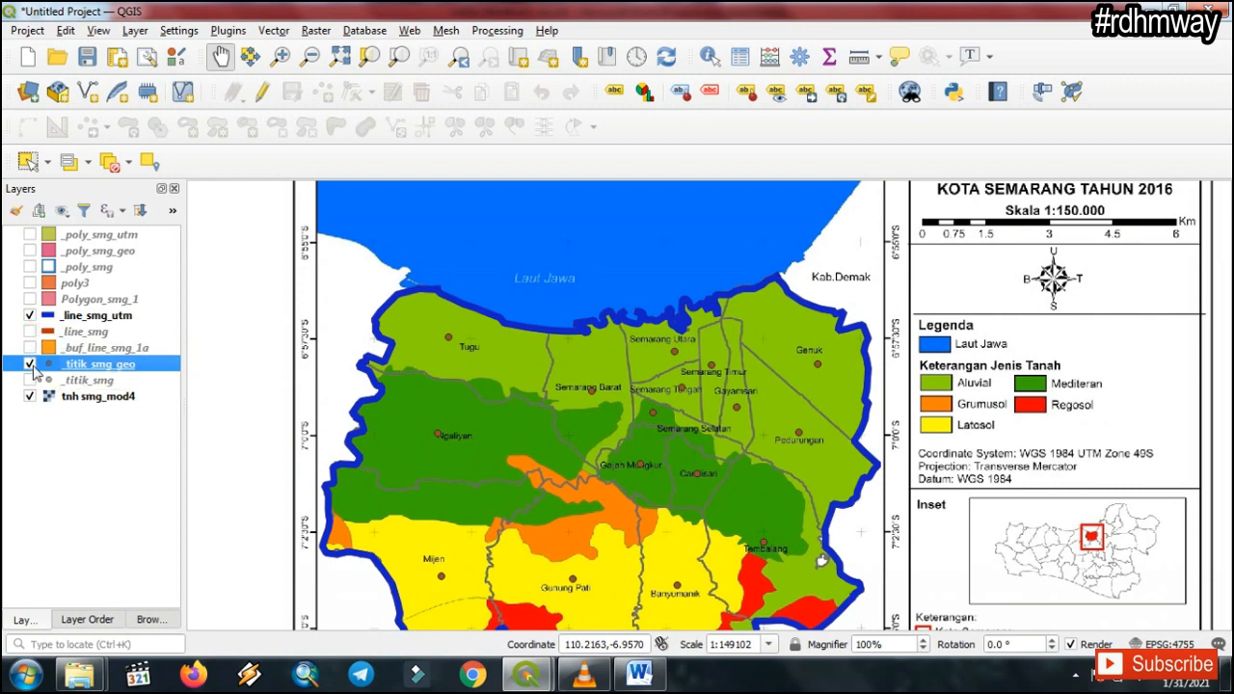
pyautogui.click(30, 365)
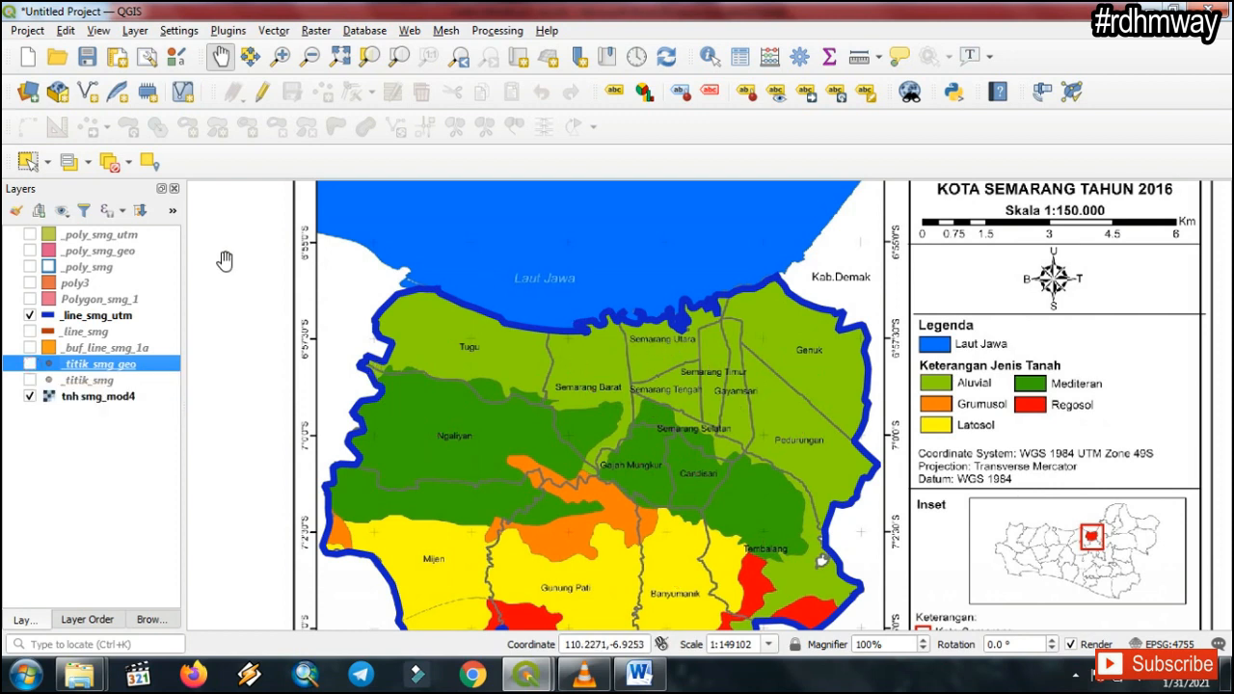
# Open the attribute table of the _line_smg_utm layer and examine its nama and pjg_jln fields.
pyautogui.rightClick(104, 319)
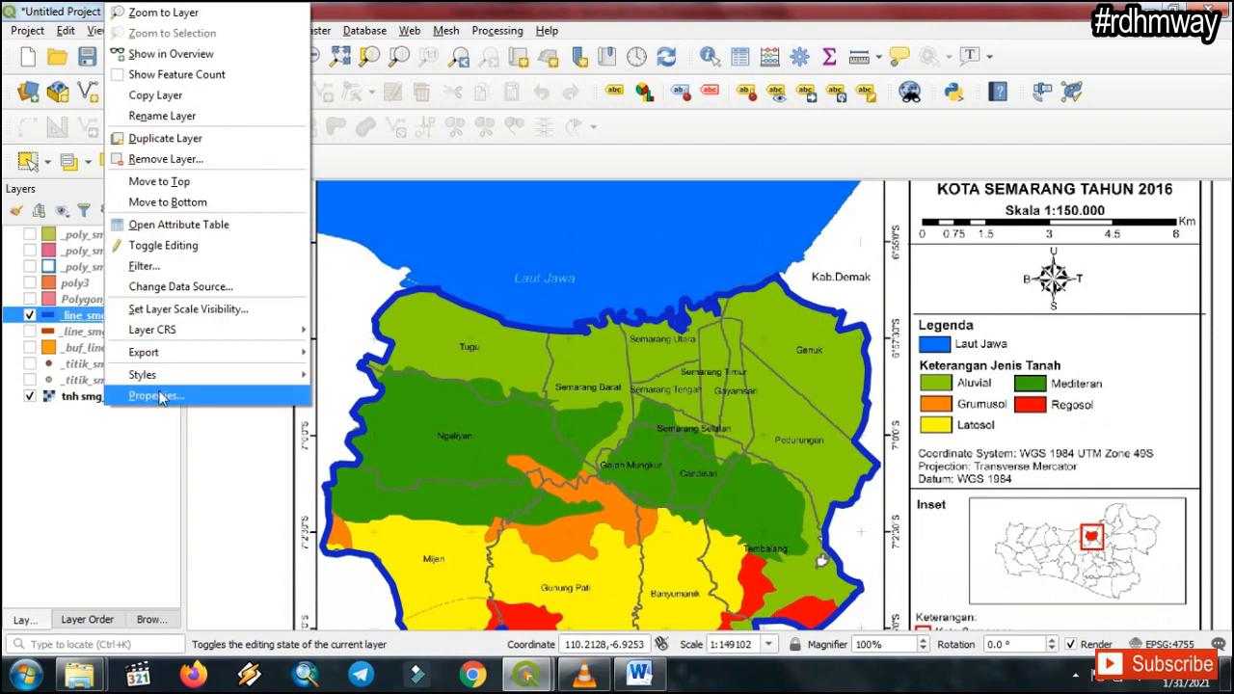
pyautogui.click(190, 224)
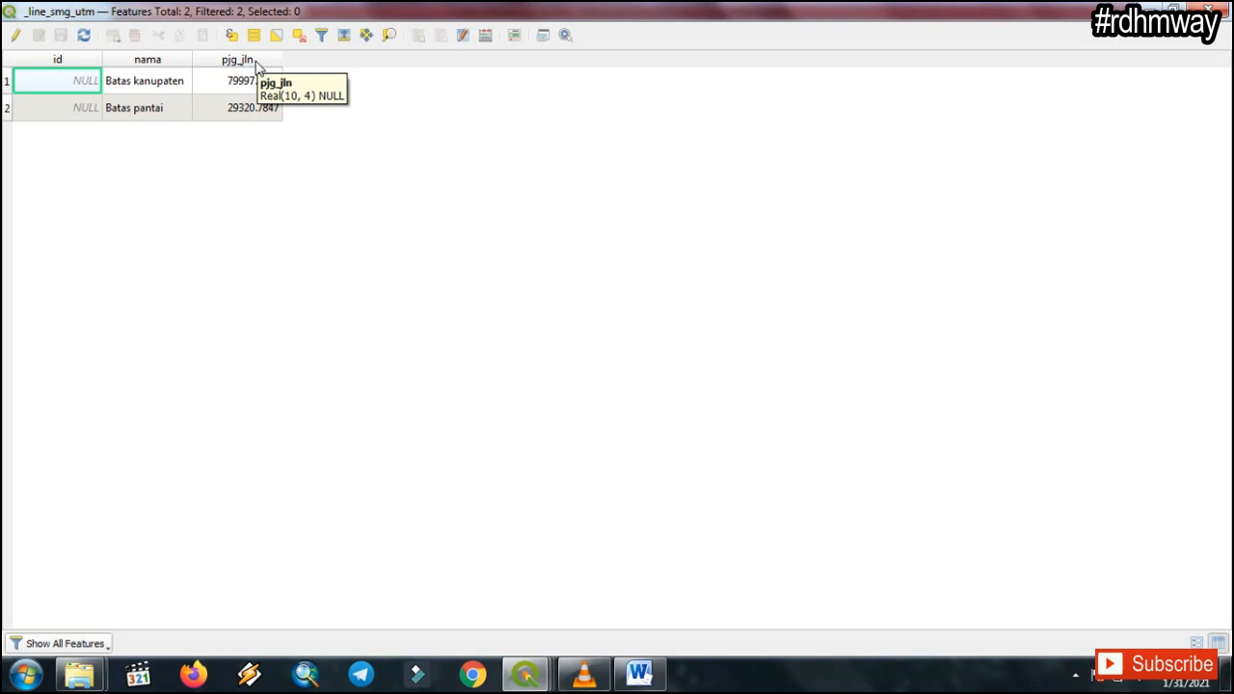
pyautogui.click(160, 82)
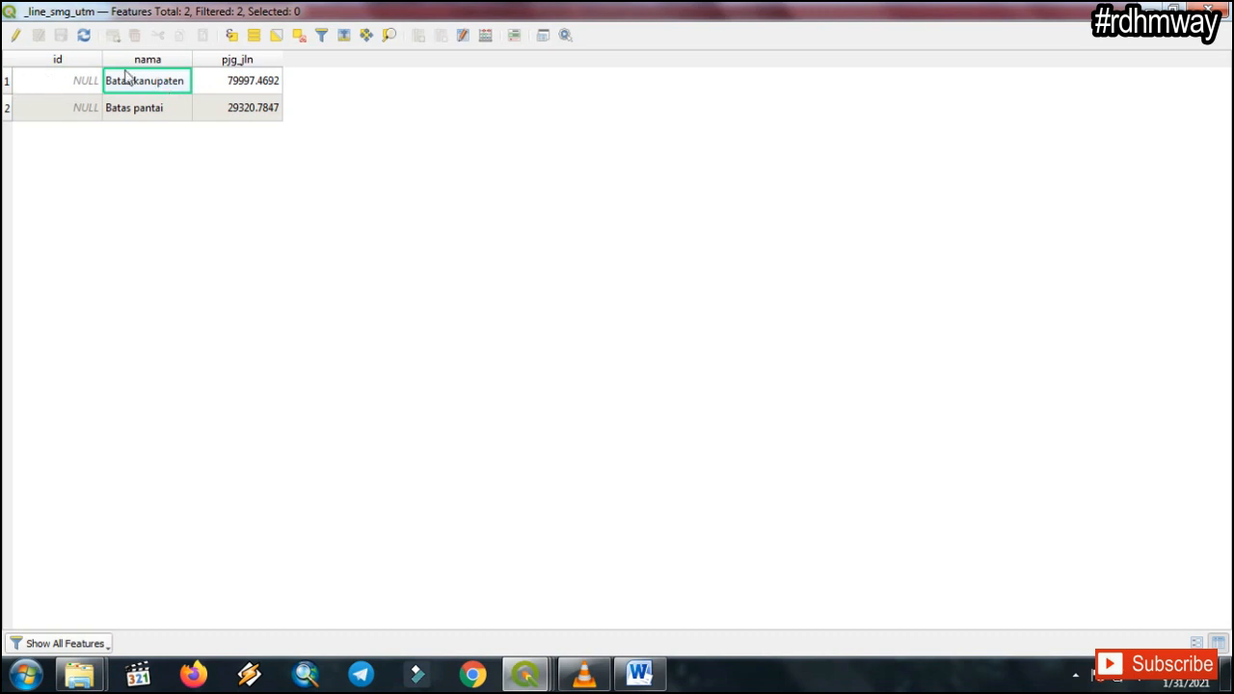
pyautogui.click(24, 85)
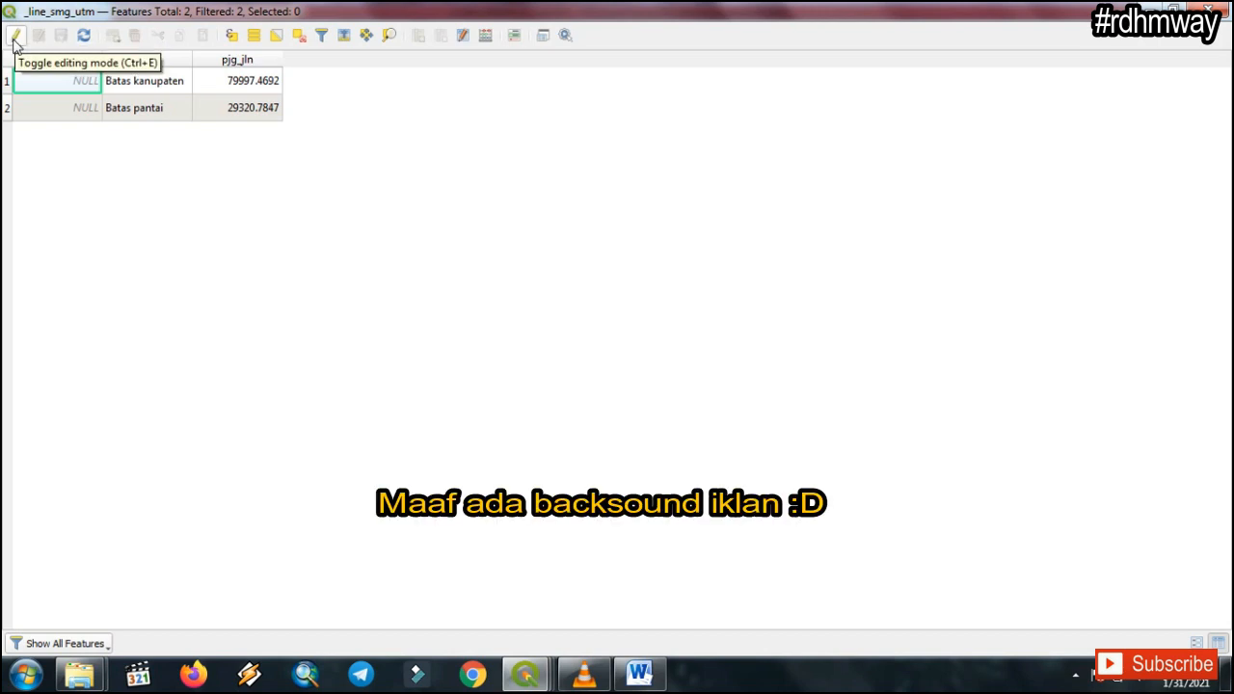
# Correct the nama value in the first row to "Batas kabupaten" and save the layer edits.
pyautogui.click(14, 38)
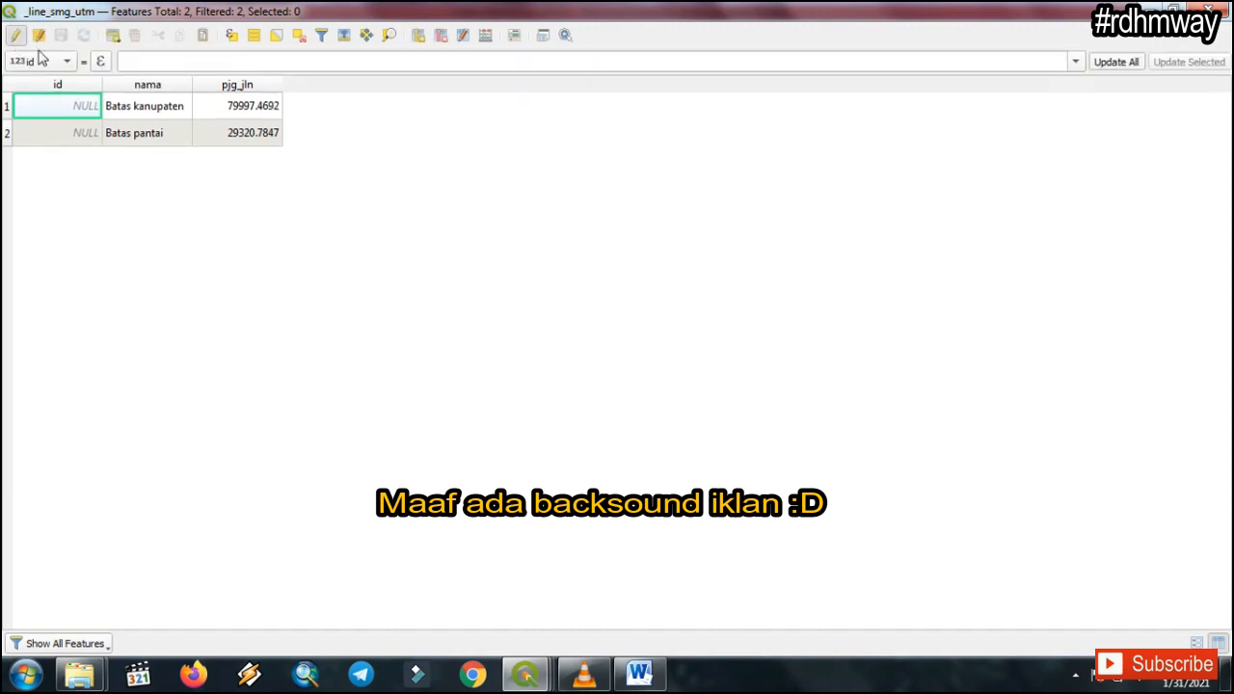
pyautogui.doubleClick(166, 108)
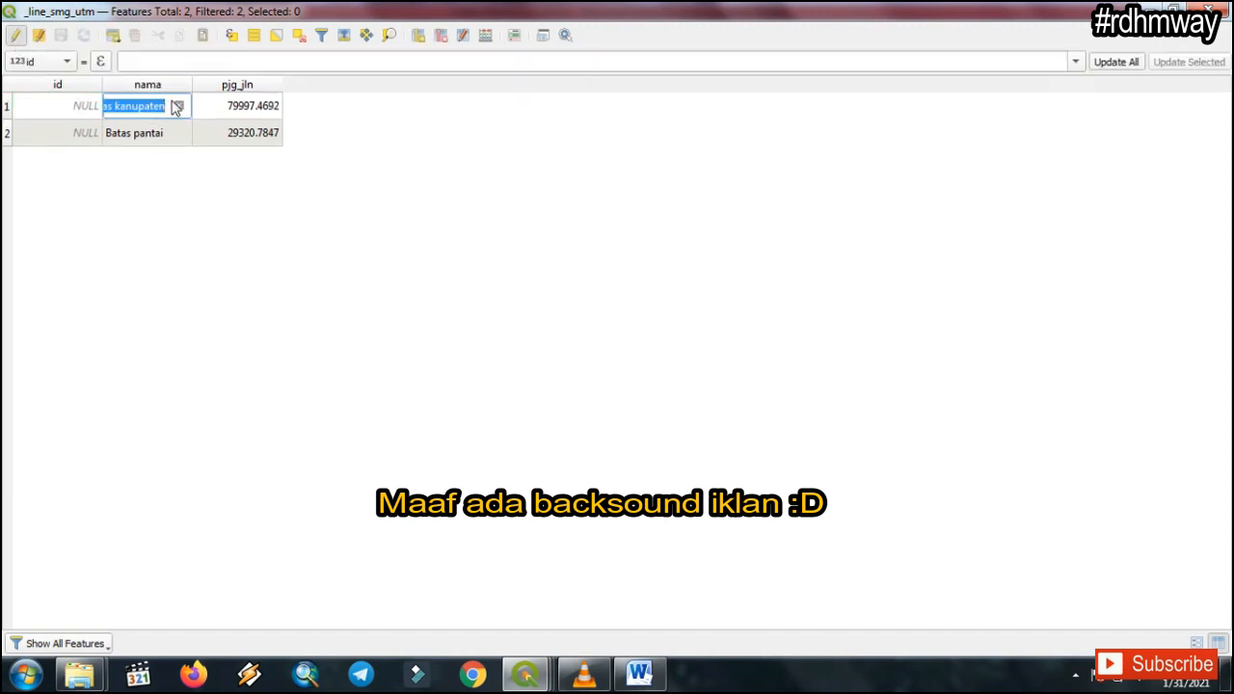
pyautogui.click(132, 107)
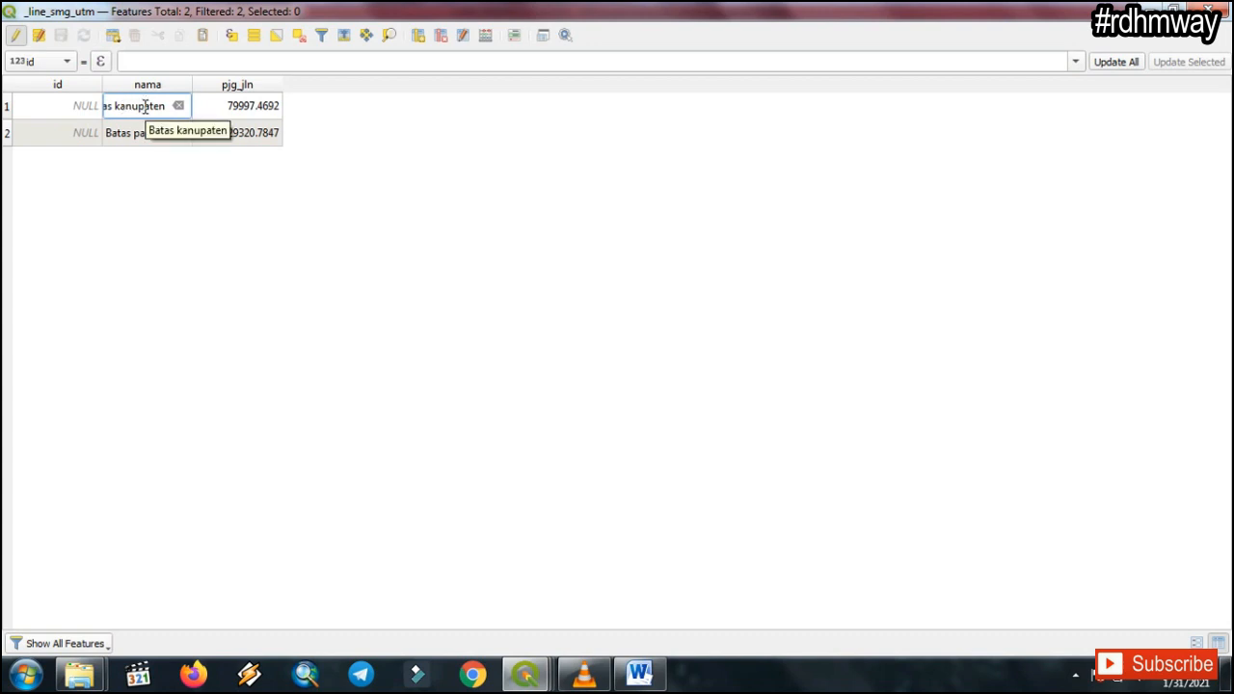
pyautogui.press('BackSpace')
pyautogui.write('b')
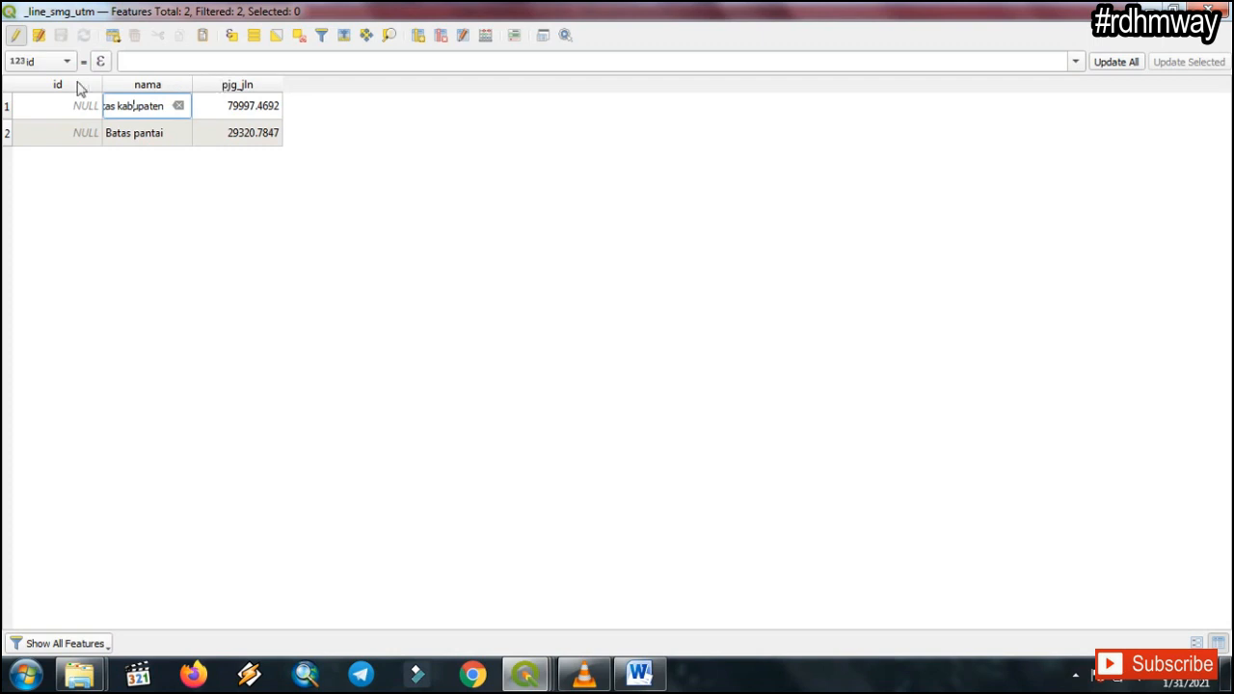
pyautogui.click(16, 39)
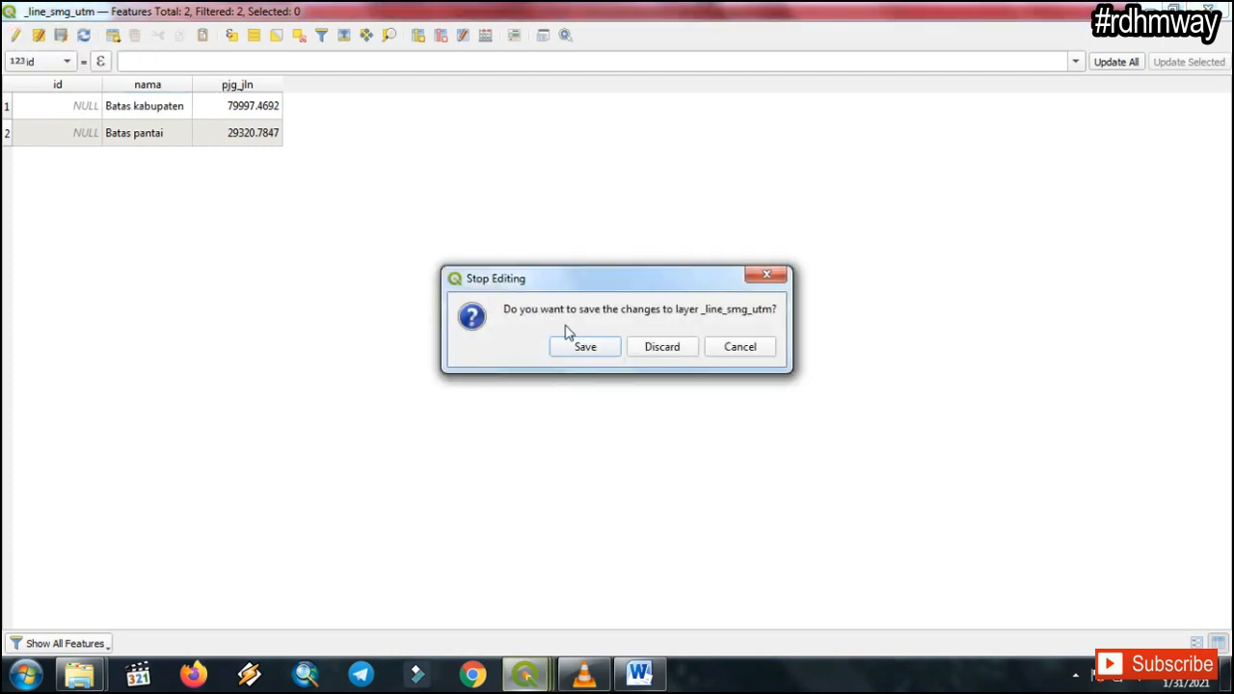
pyautogui.click(592, 348)
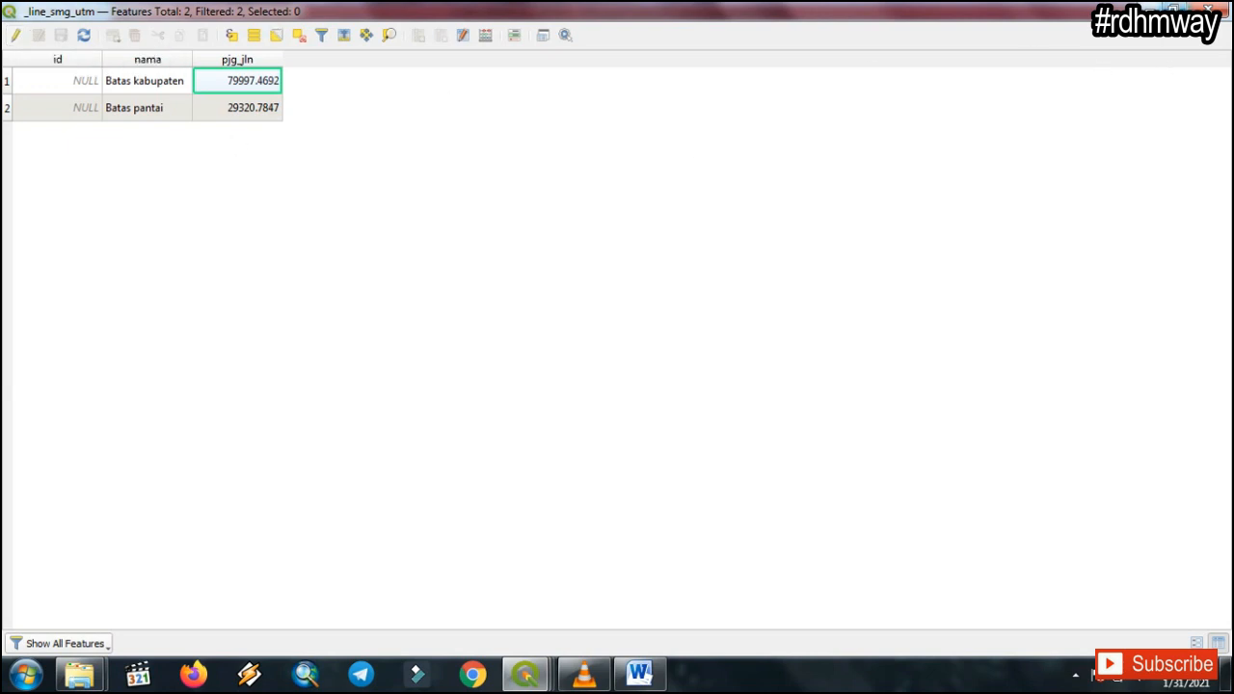
# Toggle editing of _line_smg_utm on and off from its attribute table beside the map, and close the table.
pyautogui.click(1178, 8)
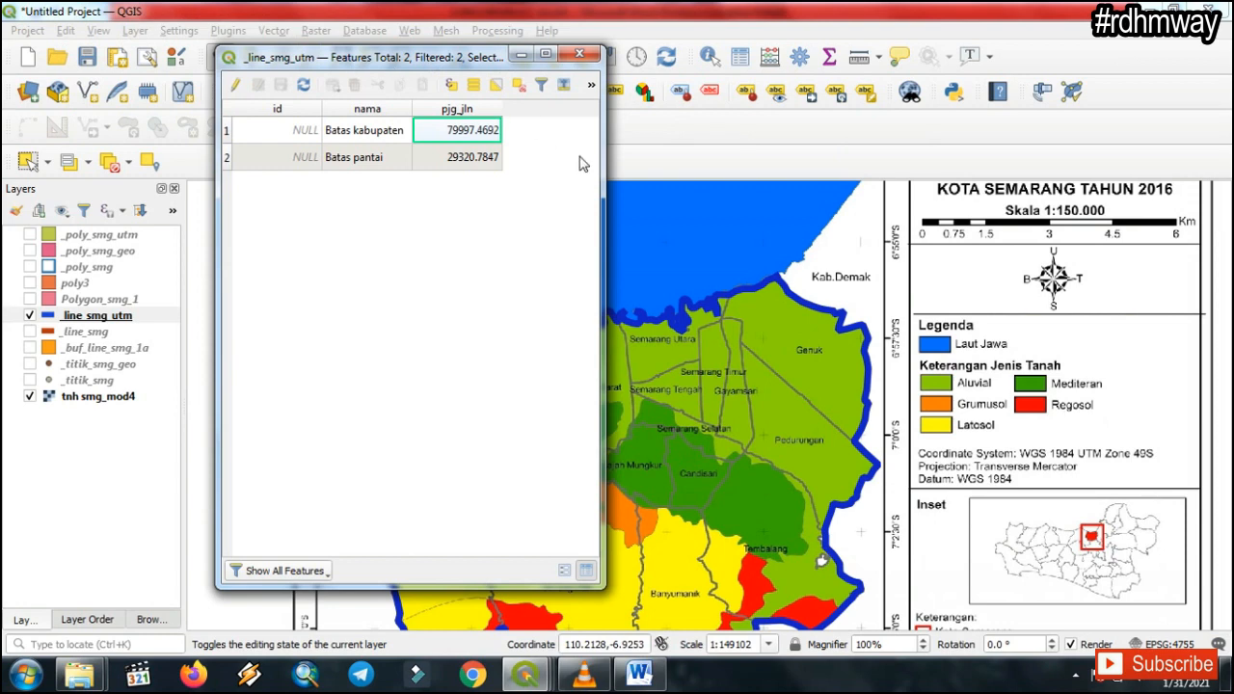
pyautogui.moveTo(606, 168); pyautogui.dragTo(871, 167)
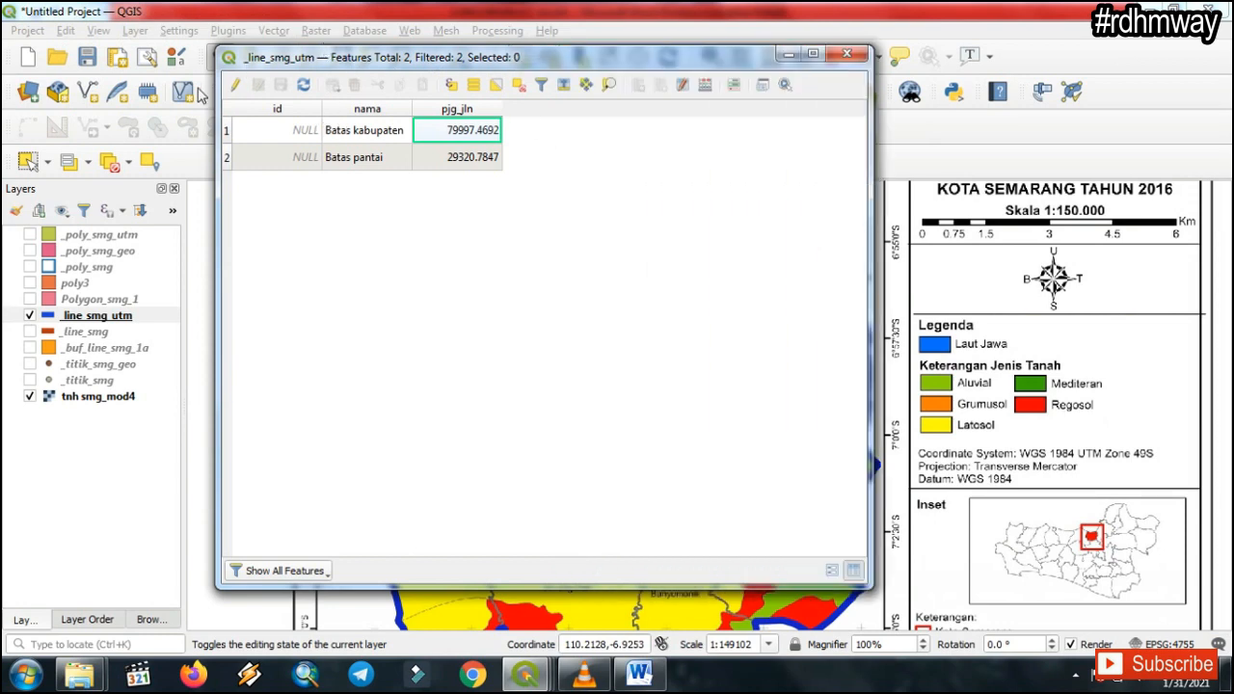
pyautogui.moveTo(277, 58); pyautogui.dragTo(549, 182)
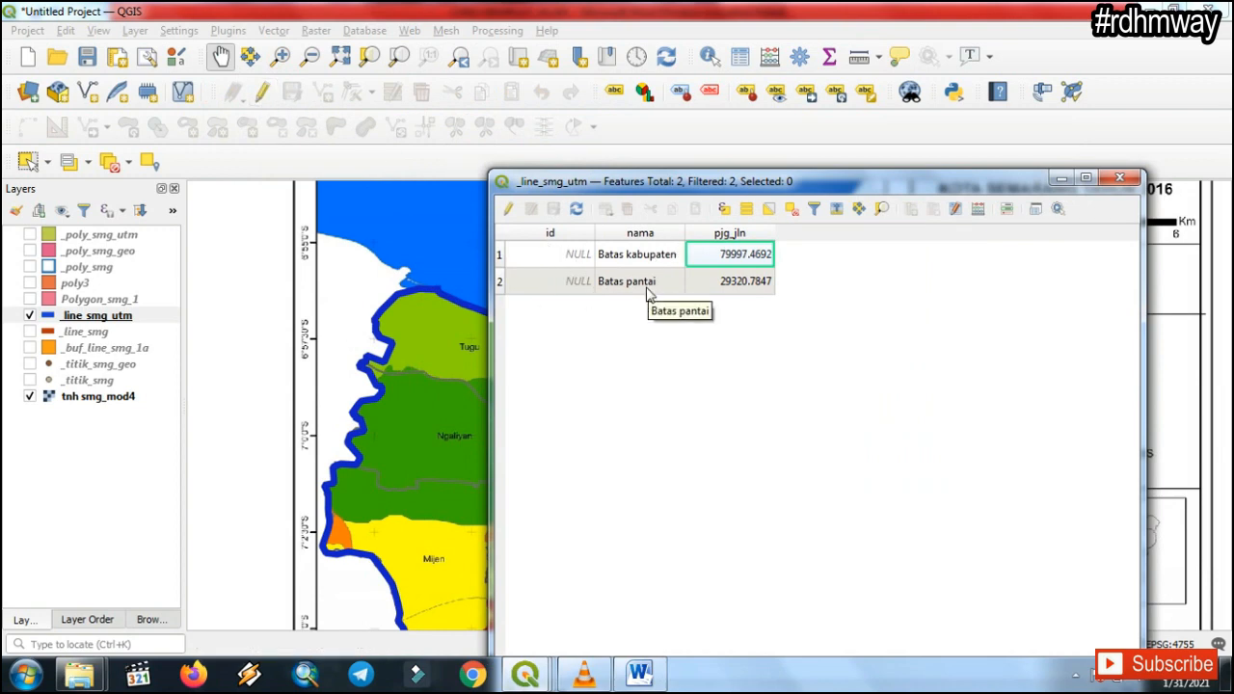
pyautogui.click(511, 210)
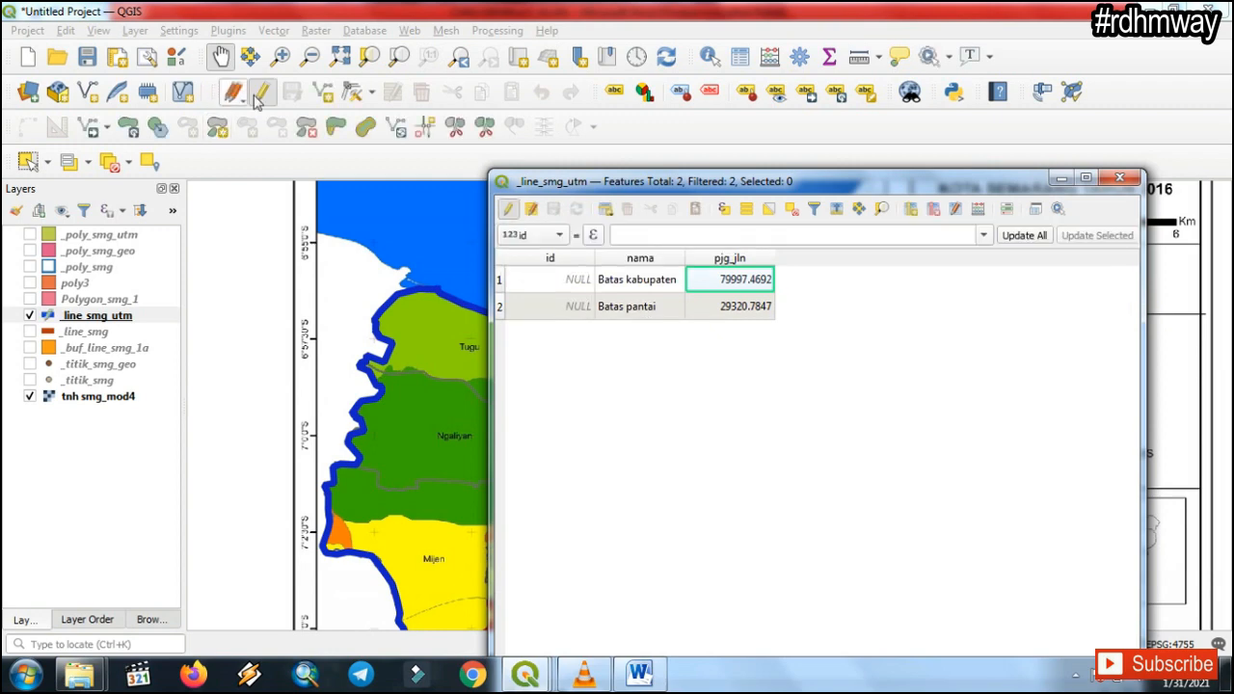
pyautogui.click(509, 210)
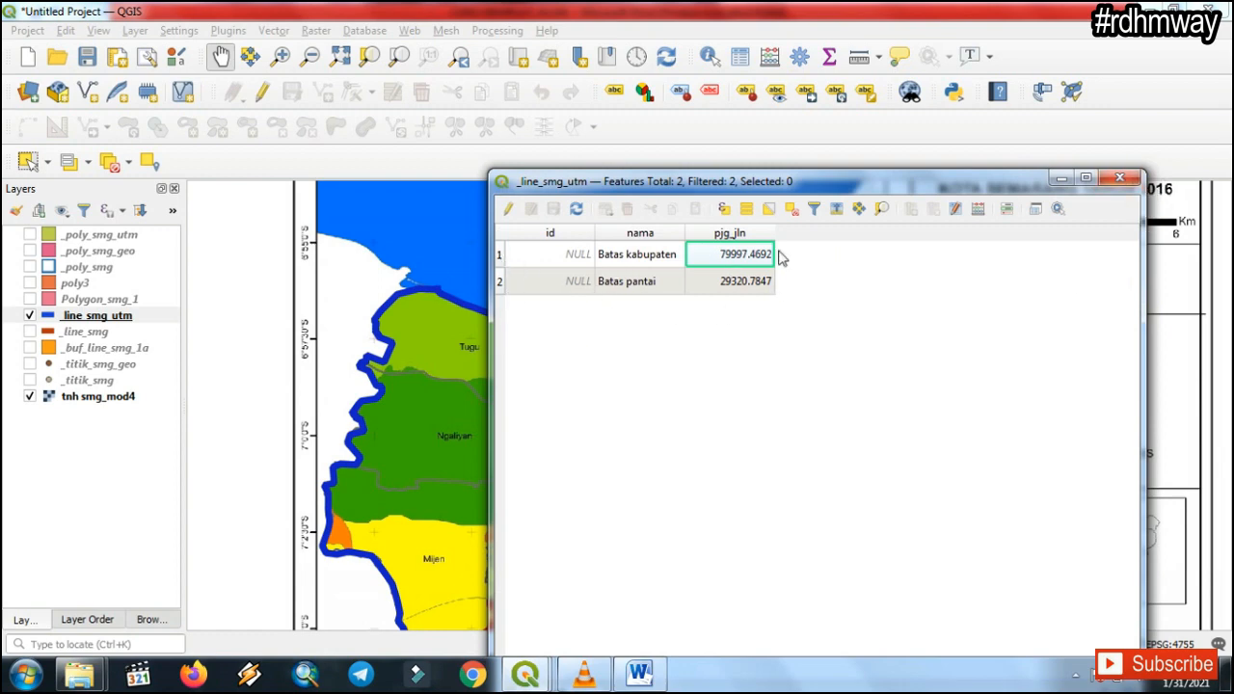
pyautogui.click(1121, 179)
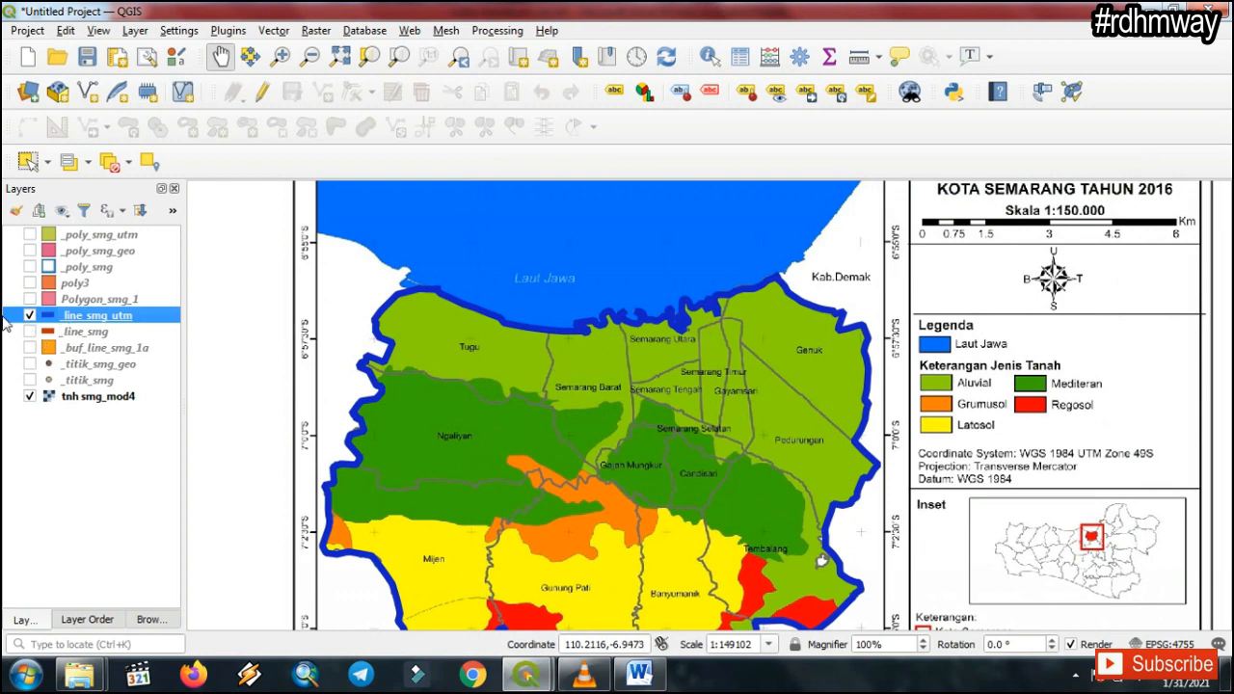
# Select the _line_smg_utm layer and turn on editing for it.
pyautogui.click(112, 300)
pyautogui.click(114, 318)
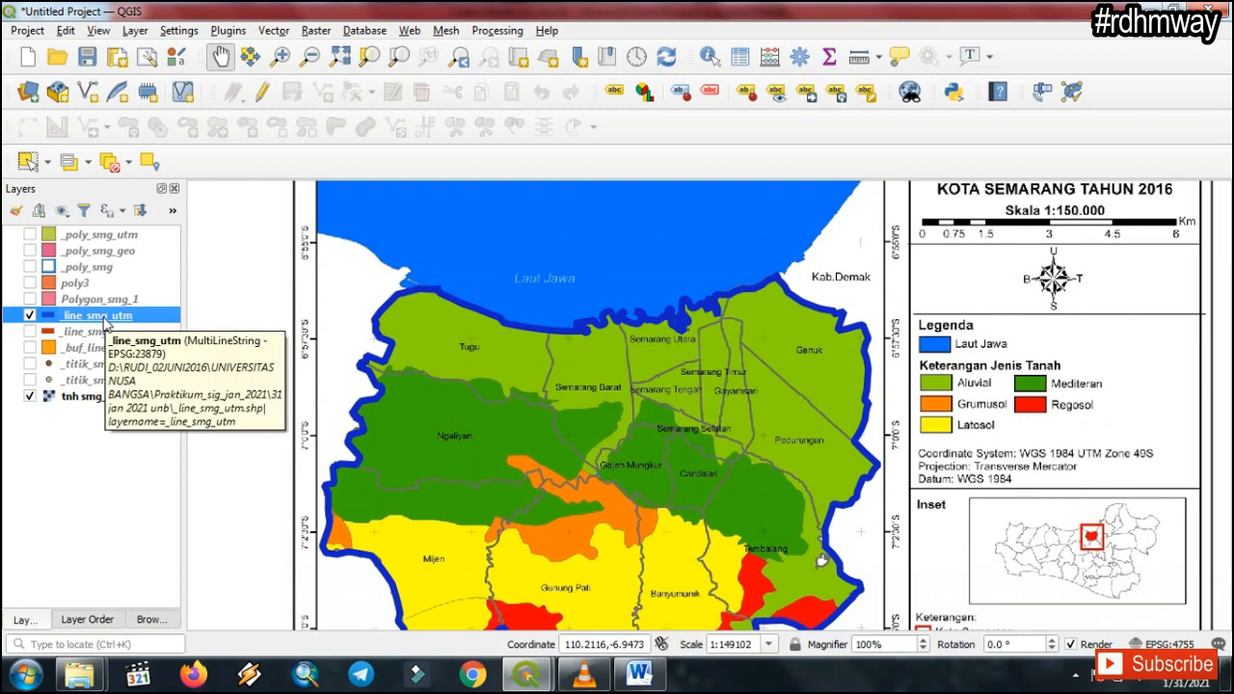
pyautogui.click(257, 98)
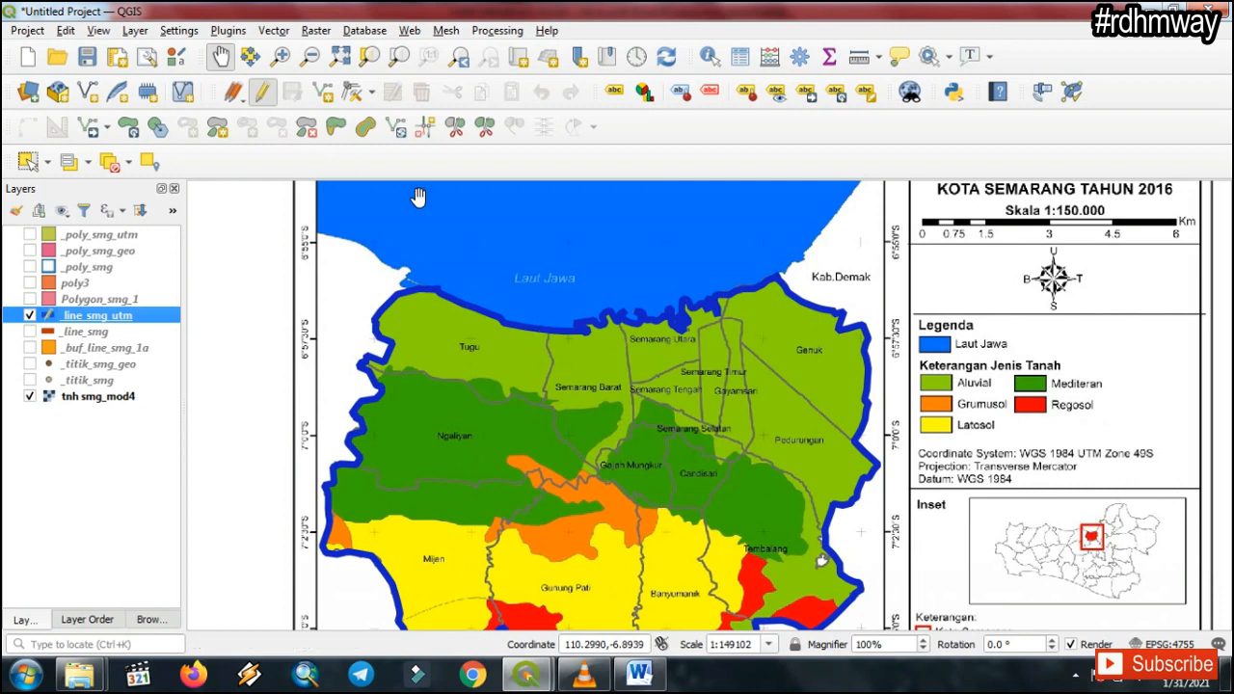
# Examine where the coastline and the eastern boundary line come together near Kab.Demak, selecting each line in turn.
pyautogui.scroll(-1, 783, 294)
pyautogui.scroll(-2, 787, 292)
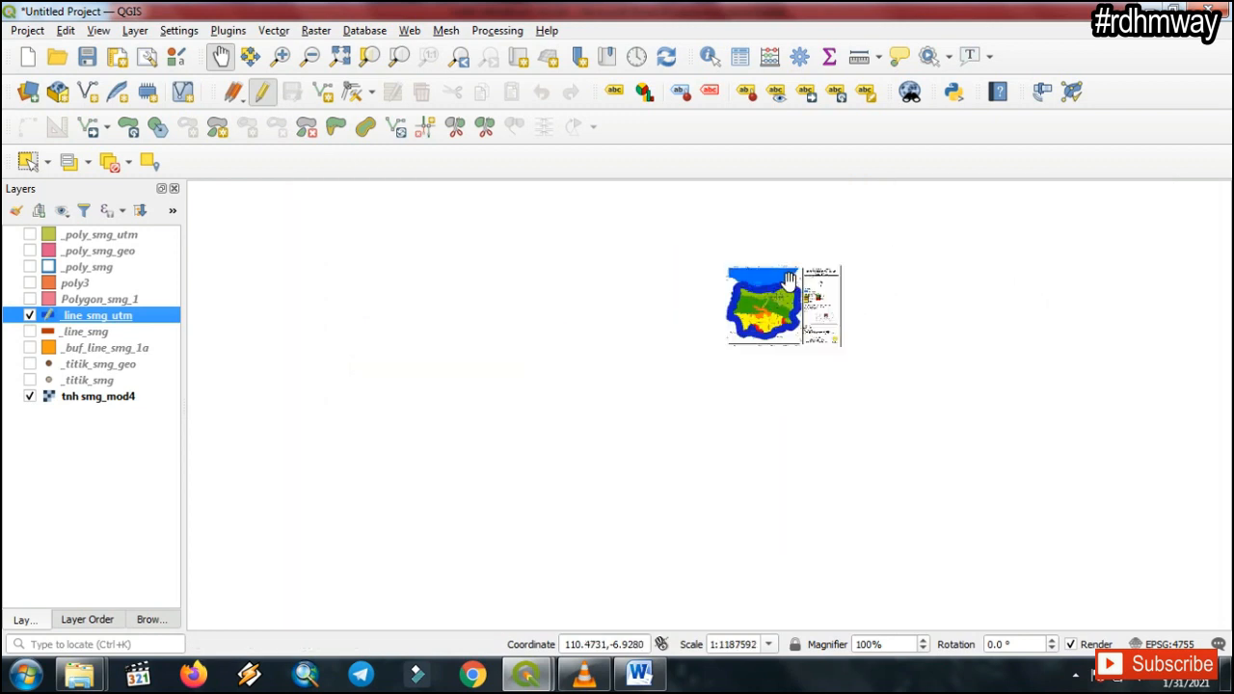
pyautogui.scroll(2, 792, 285)
pyautogui.scroll(-1, 790, 285)
pyautogui.scroll(3, 780, 275)
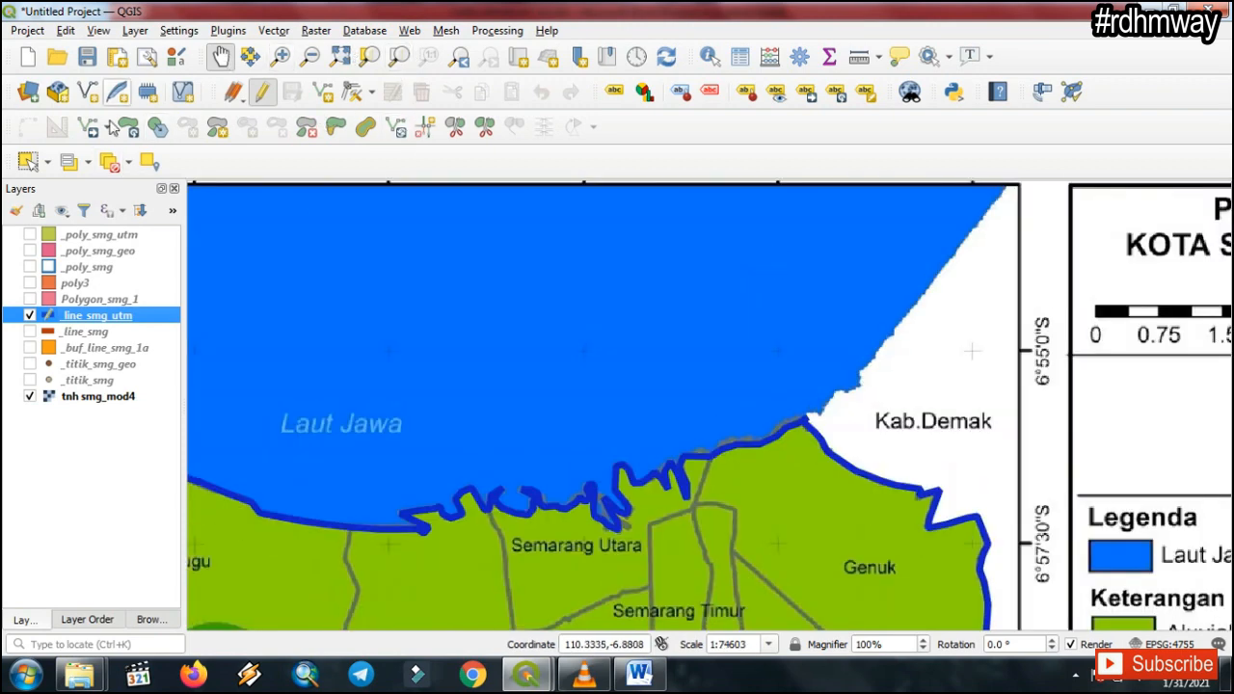
pyautogui.click(282, 58)
pyautogui.moveTo(744, 366); pyautogui.dragTo(885, 481)
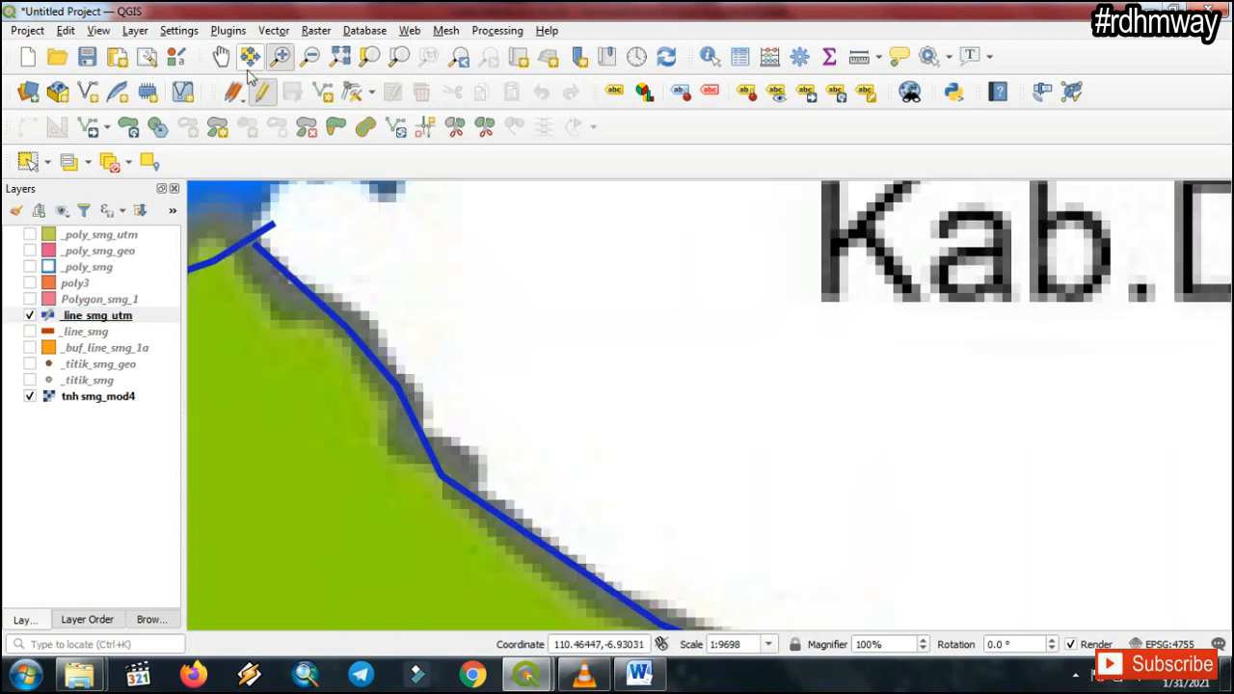
pyautogui.click(220, 56)
pyautogui.moveTo(581, 380); pyautogui.dragTo(774, 425)
pyautogui.moveTo(601, 417); pyautogui.dragTo(787, 416)
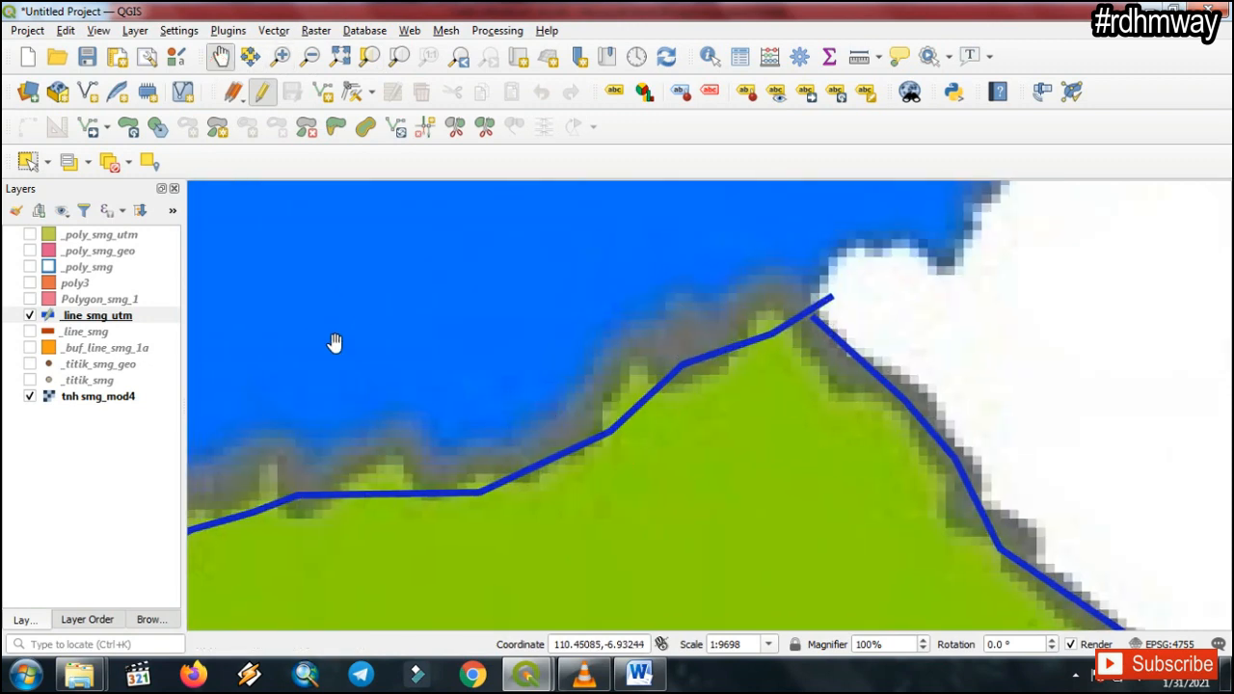
pyautogui.click(29, 166)
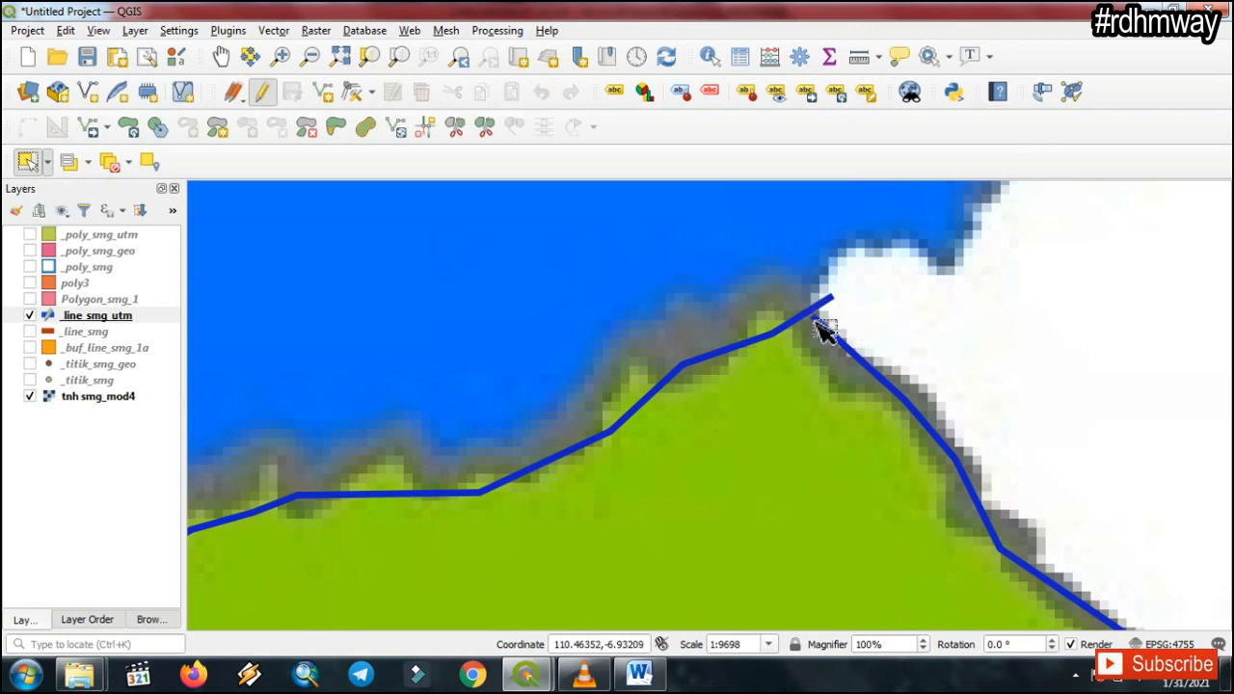
pyautogui.click(29, 162)
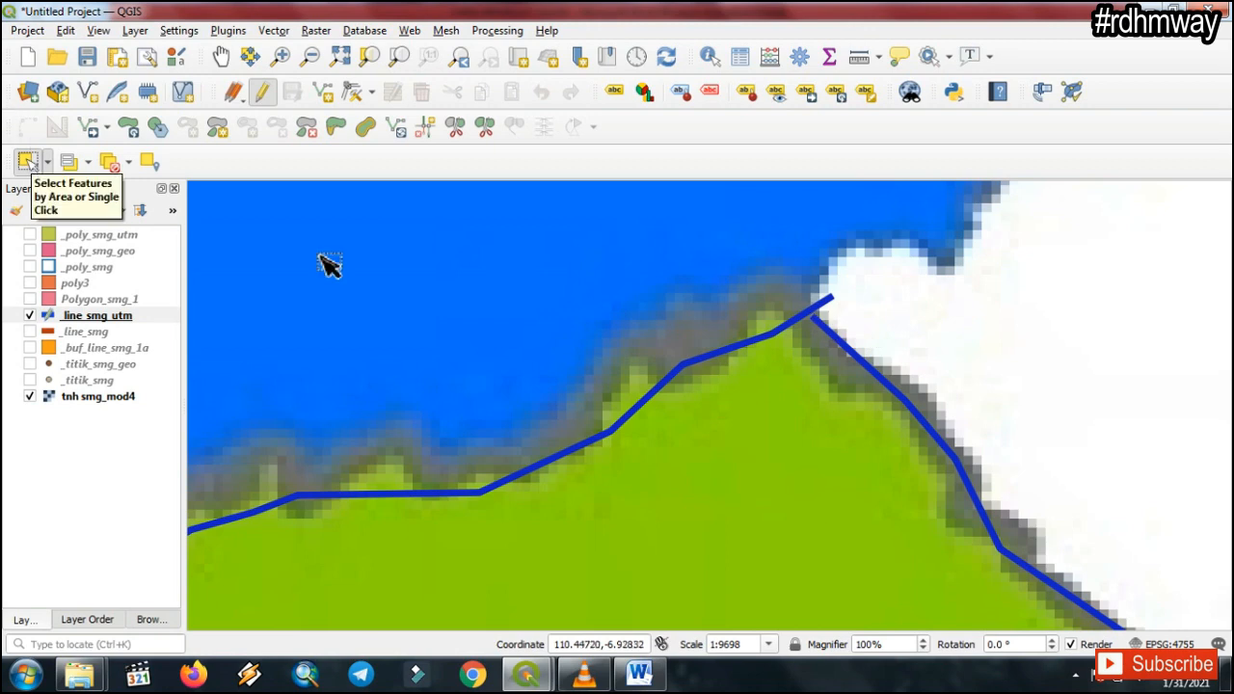
pyautogui.click(767, 344)
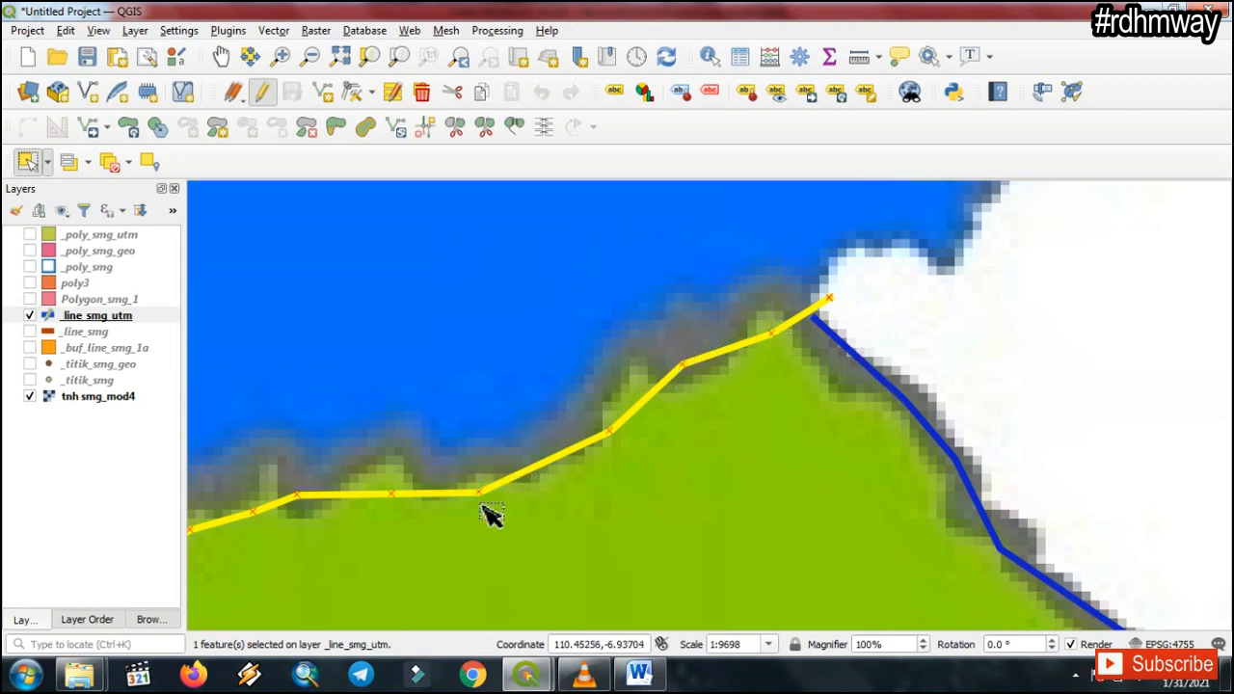
pyautogui.click(911, 412)
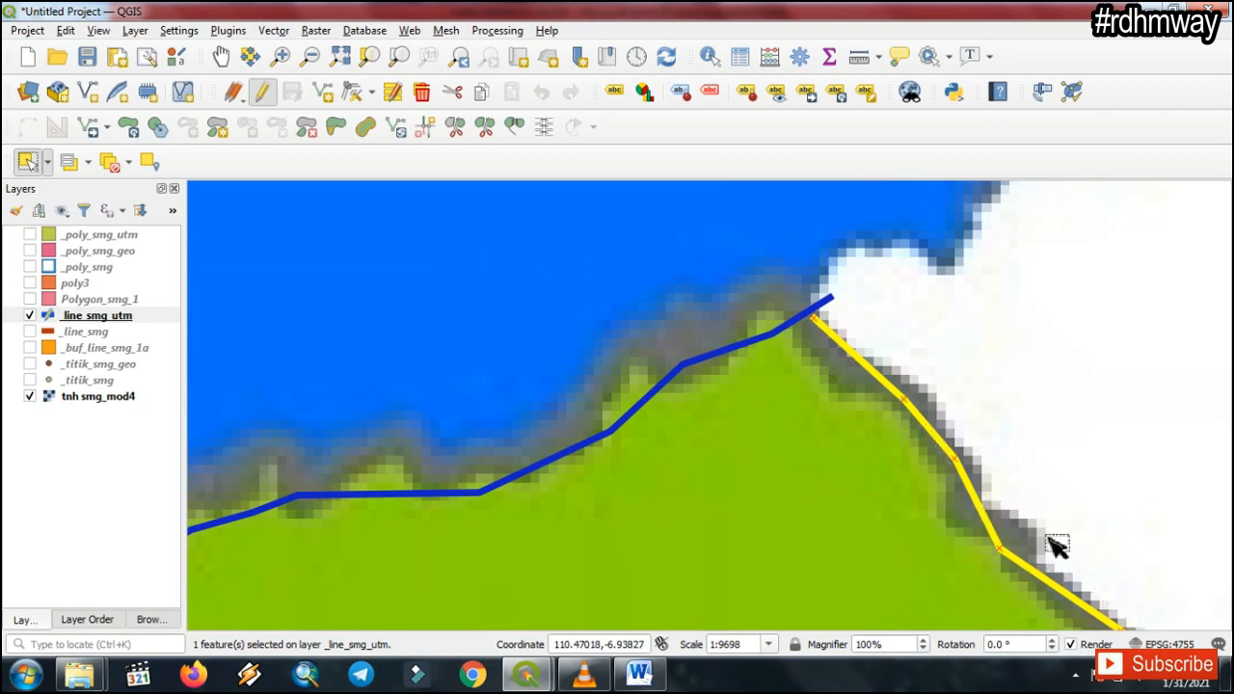
# Follow the selected eastern boundary line along its course and back to the coastline junction, and clear the selection.
pyautogui.click(221, 56)
pyautogui.moveTo(1057, 467); pyautogui.dragTo(758, 272)
pyautogui.moveTo(935, 495); pyautogui.dragTo(793, 469)
pyautogui.moveTo(999, 546); pyautogui.dragTo(887, 309)
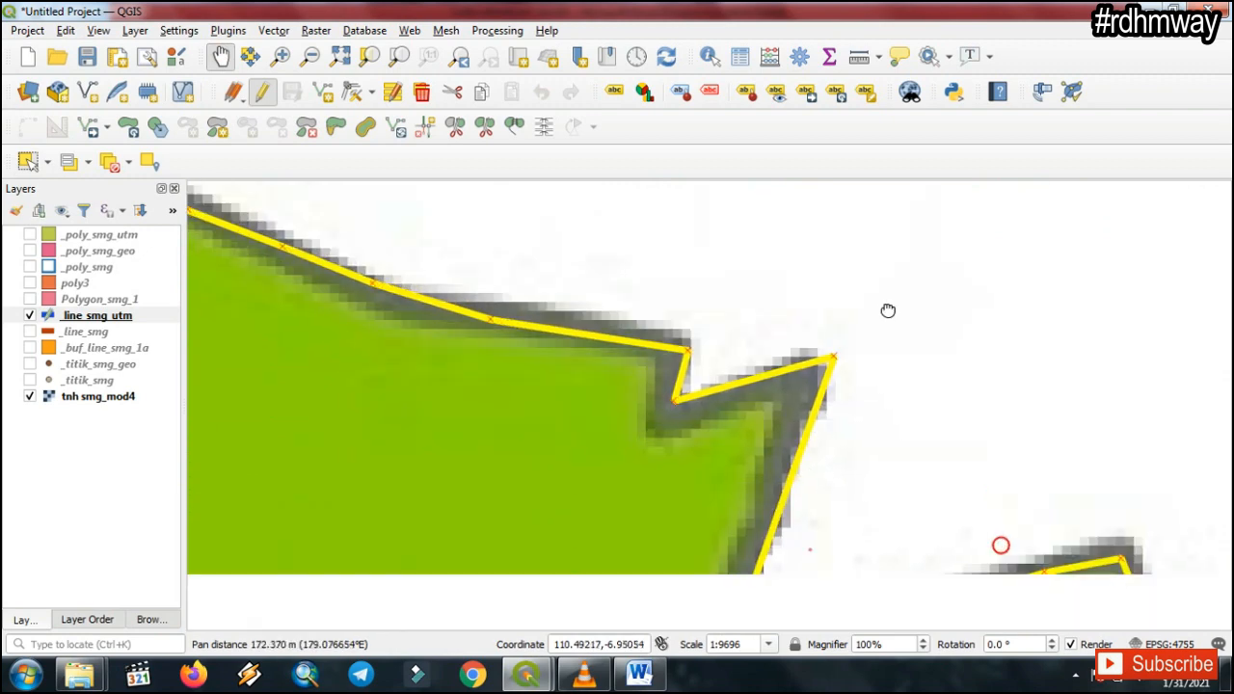
pyautogui.moveTo(810, 550); pyautogui.dragTo(588, 472)
pyautogui.moveTo(878, 474); pyautogui.dragTo(680, 311)
pyautogui.moveTo(543, 422); pyautogui.dragTo(915, 410)
pyautogui.moveTo(638, 397); pyautogui.dragTo(837, 482)
pyautogui.moveTo(650, 290); pyautogui.dragTo(915, 408)
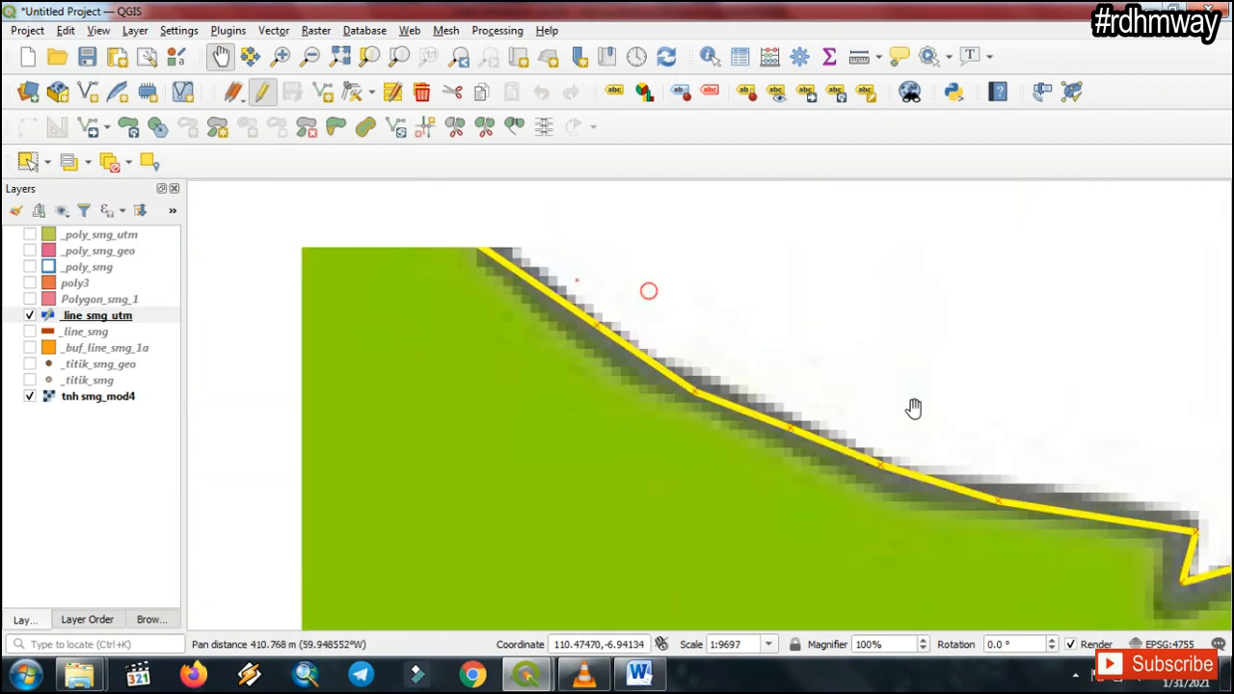
pyautogui.moveTo(575, 279); pyautogui.dragTo(824, 474)
pyautogui.moveTo(595, 320); pyautogui.dragTo(859, 292)
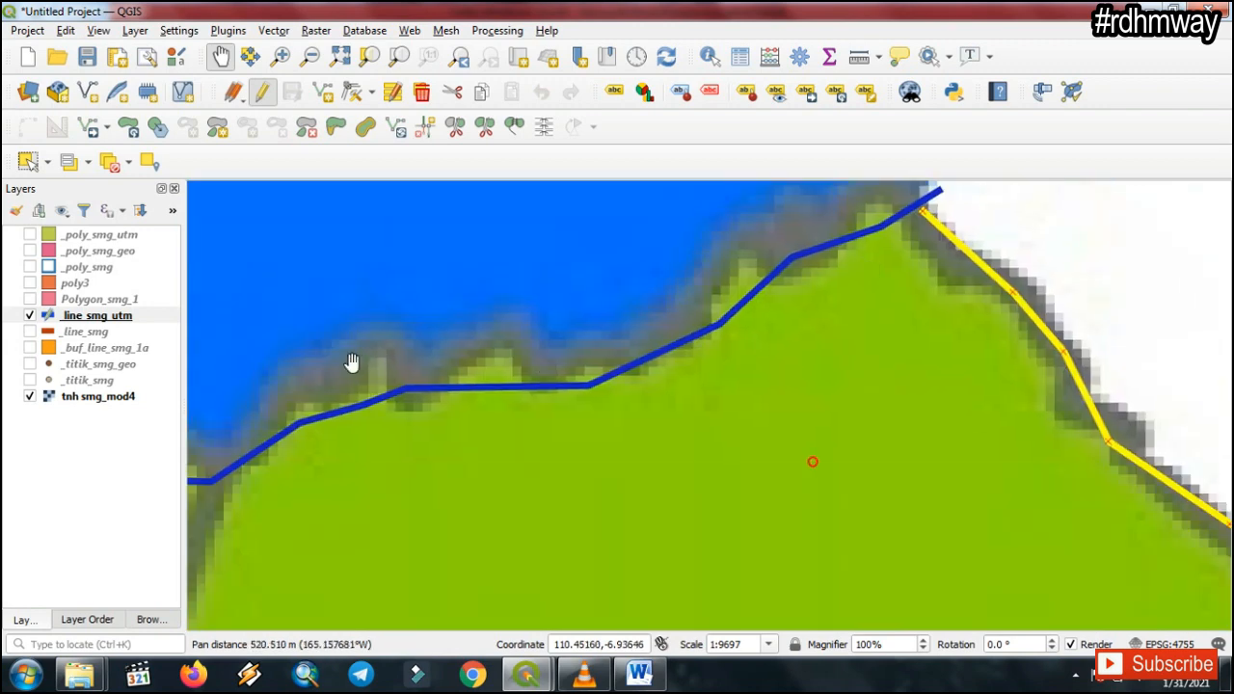
pyautogui.moveTo(848, 395); pyautogui.dragTo(748, 451)
pyautogui.moveTo(800, 278); pyautogui.dragTo(767, 390)
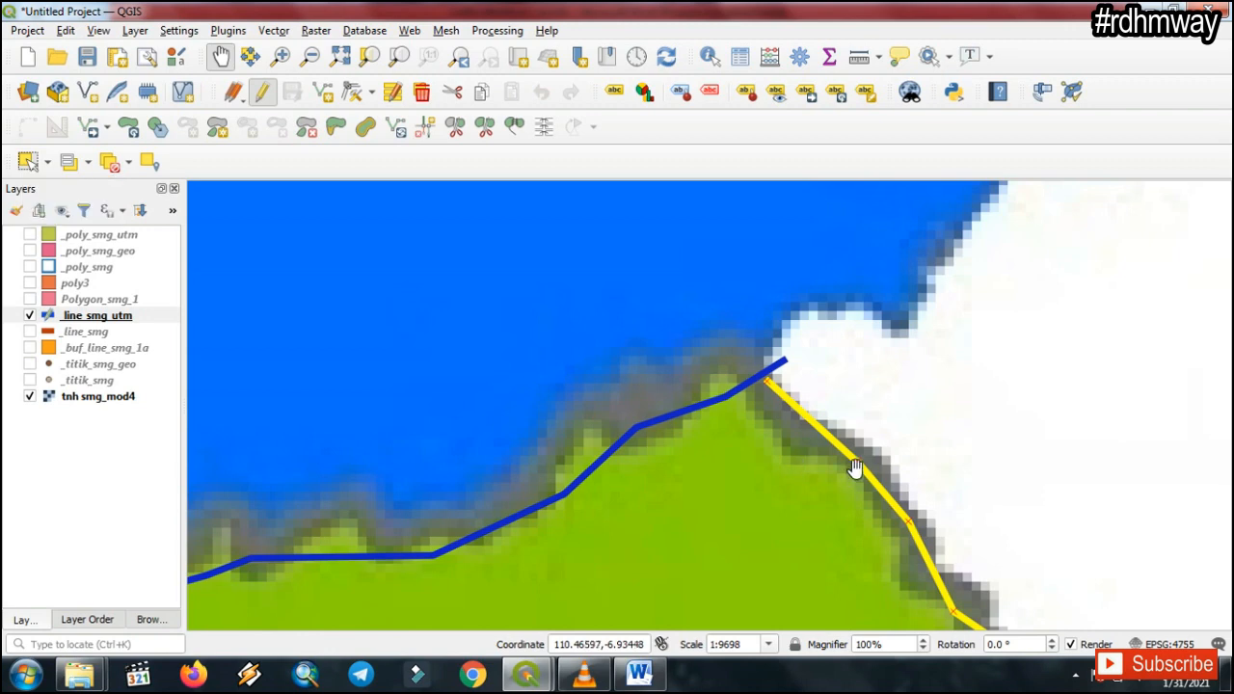
pyautogui.click(112, 168)
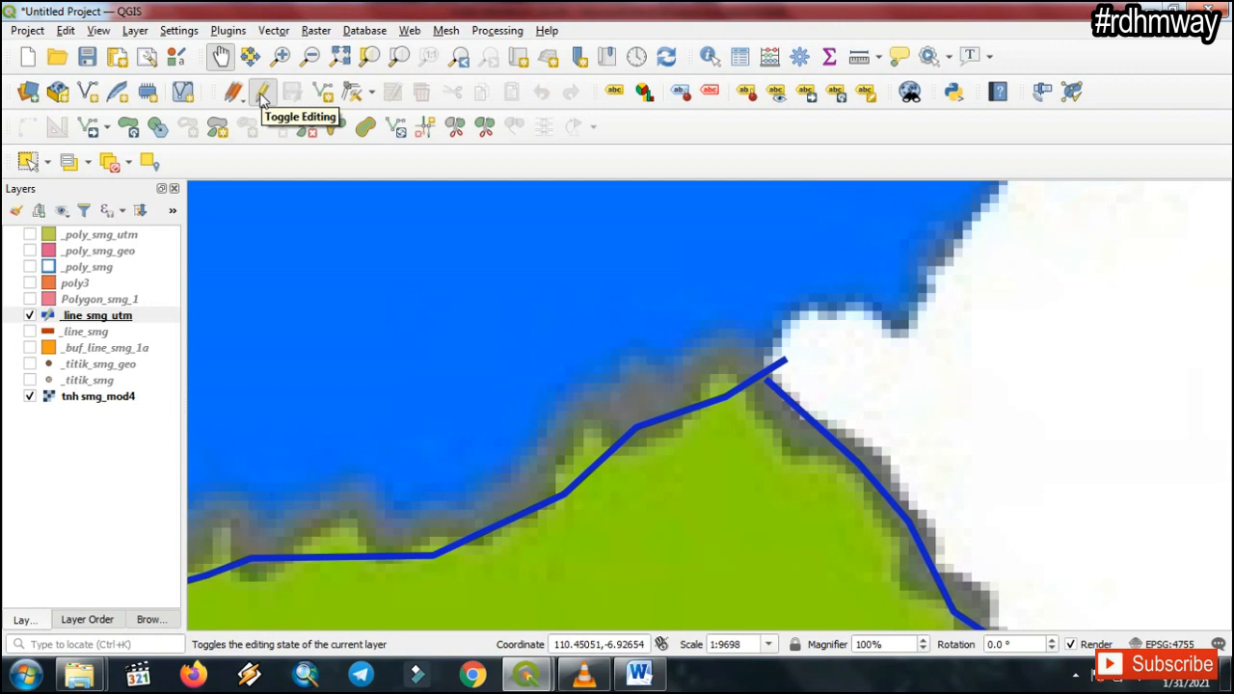
# Use the Vertex tool to extend the coastline's end near Kab.Demak with extra vertices running back and across the boundary line.
pyautogui.click(352, 94)
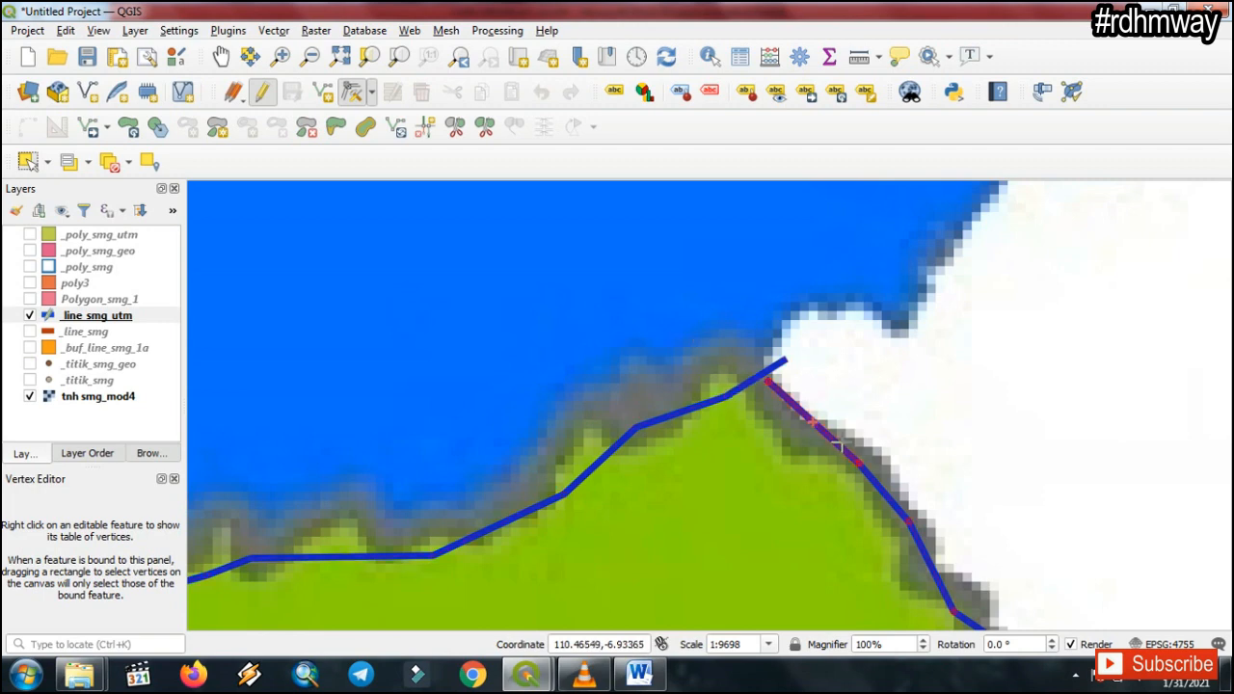
pyautogui.click(701, 407)
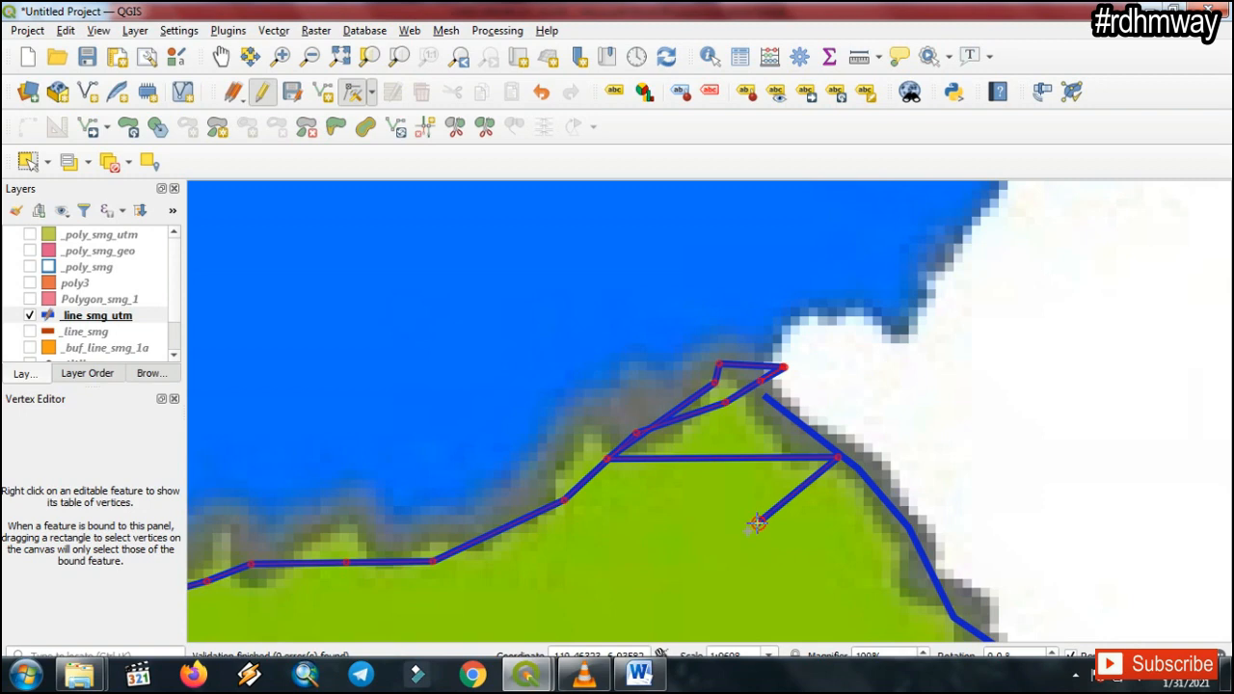
pyautogui.rightClick(757, 523)
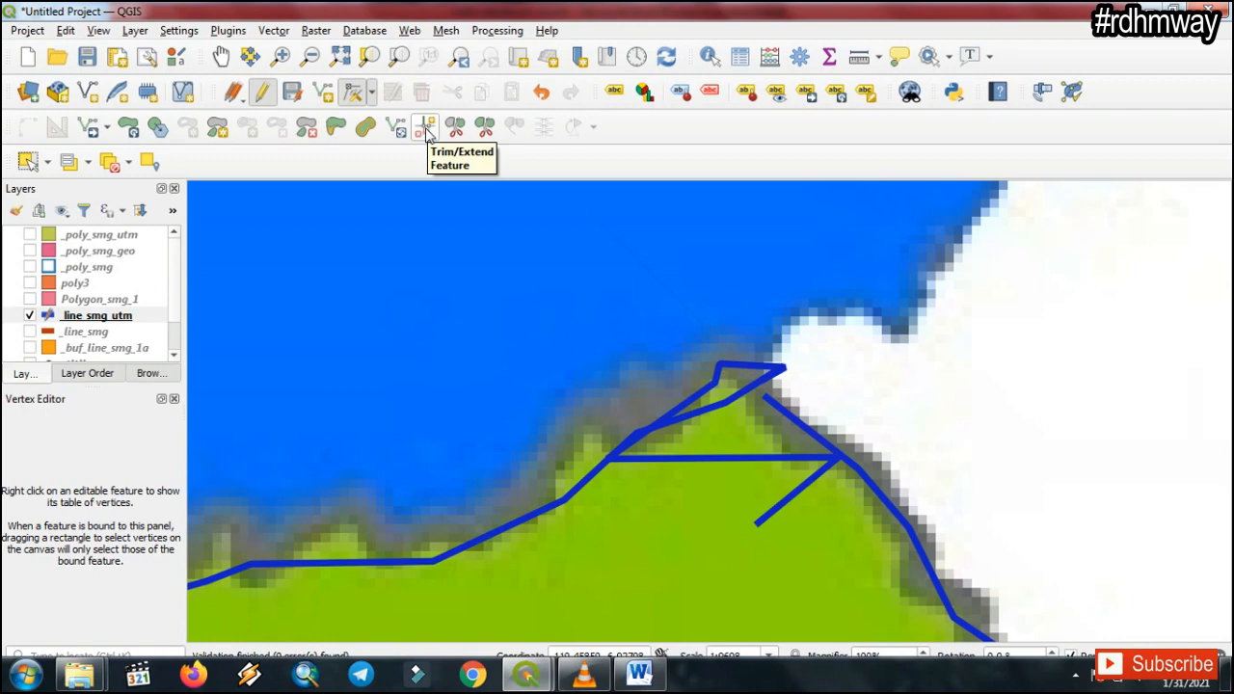
# Try to remove the coastline's stray end segments with Delete Part, and undo the deletion.
pyautogui.click(306, 132)
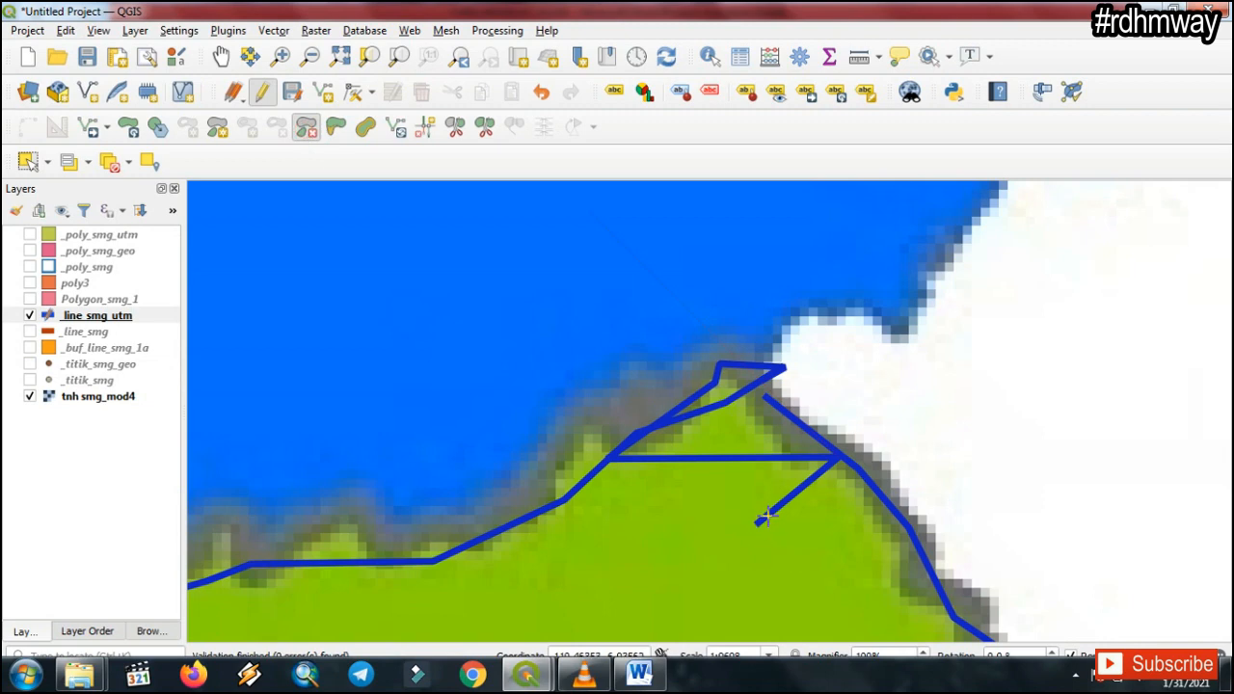
pyautogui.click(753, 521)
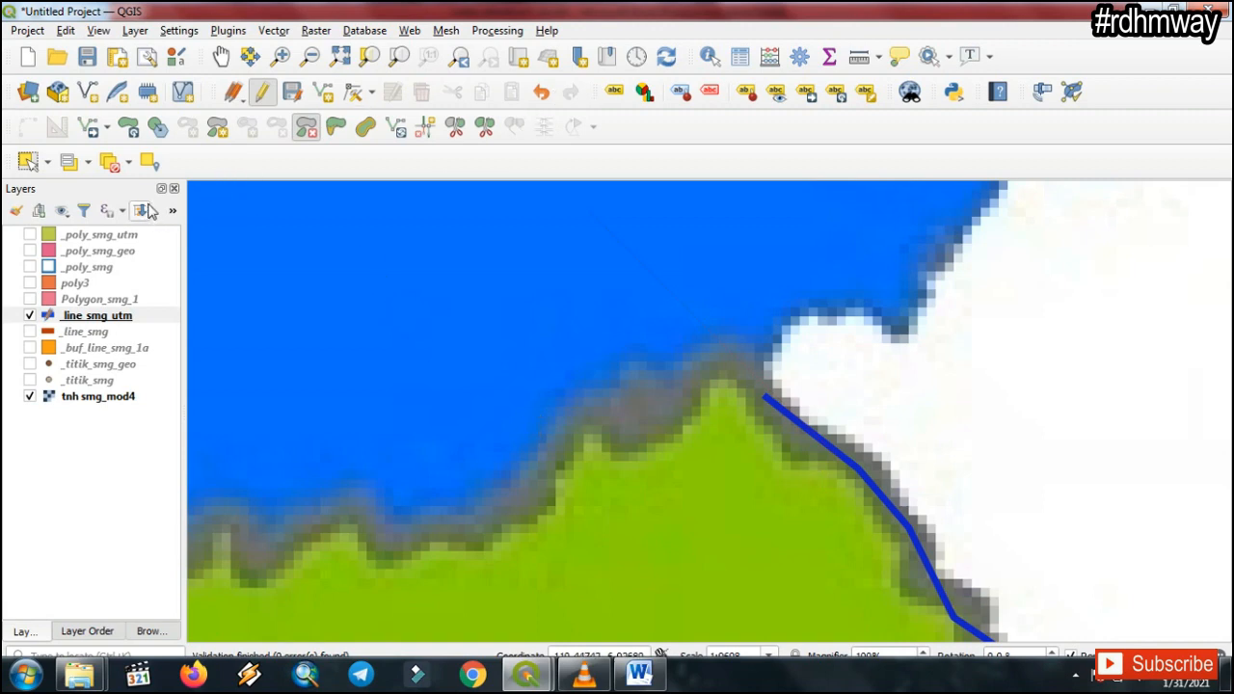
pyautogui.click(27, 31)
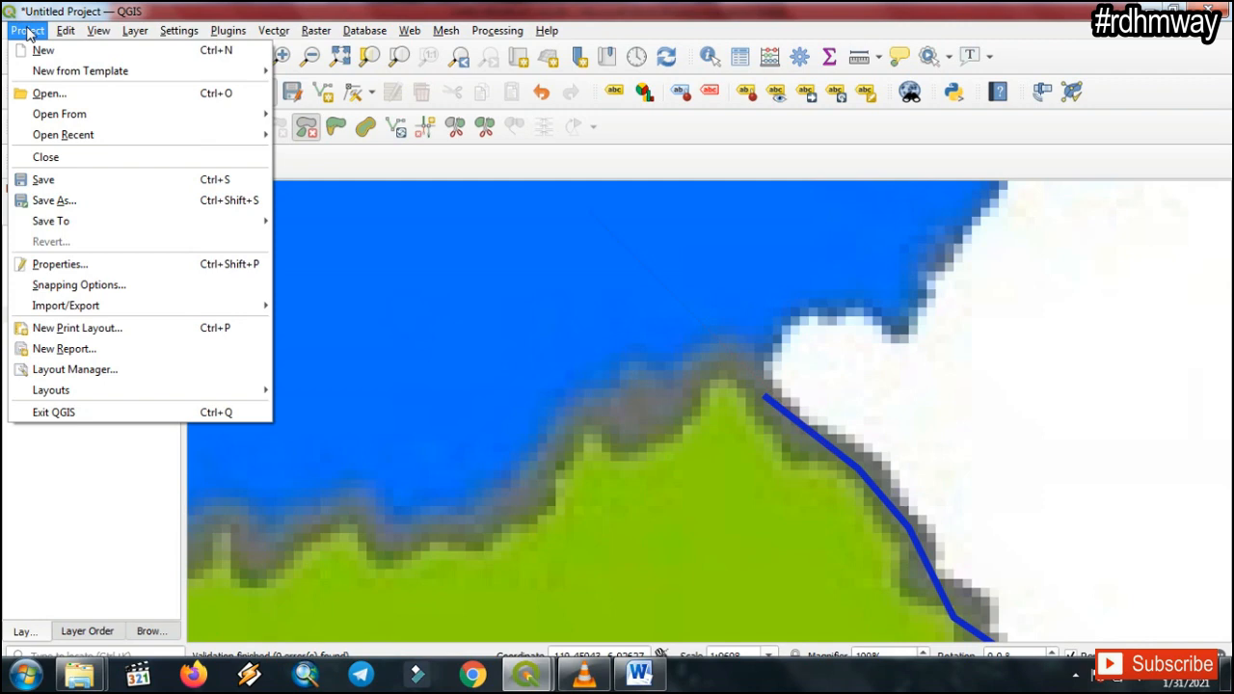
pyautogui.moveTo(68, 31)
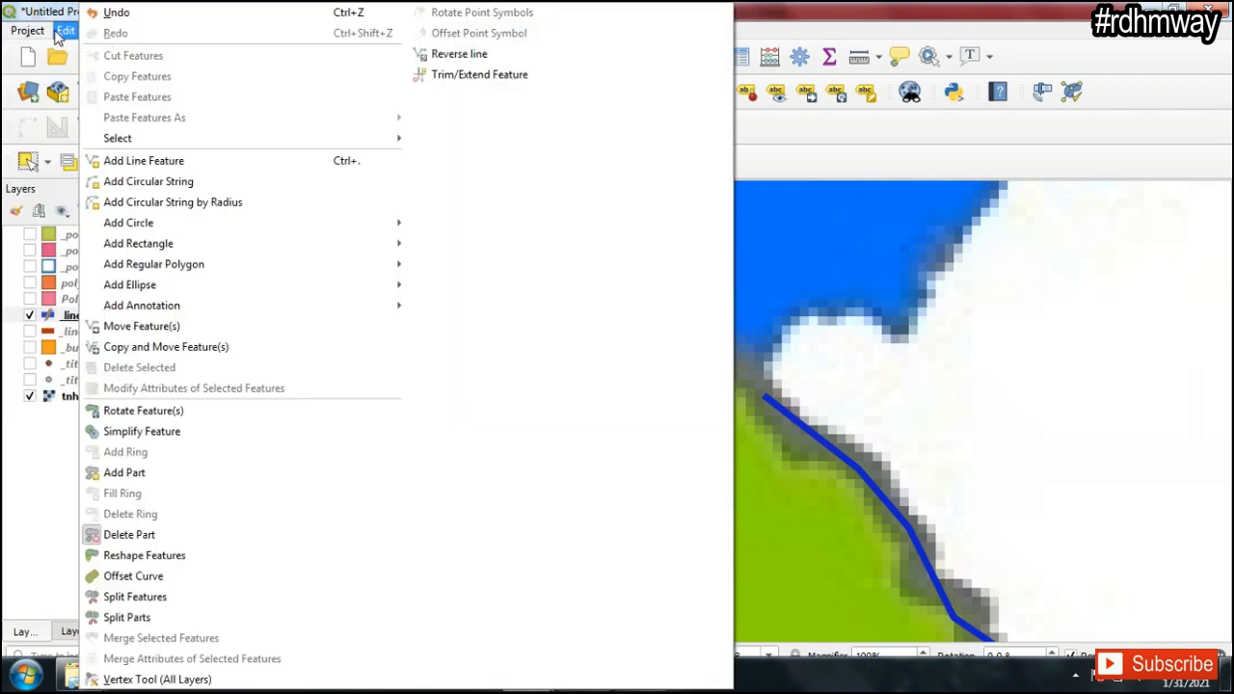
pyautogui.click(148, 15)
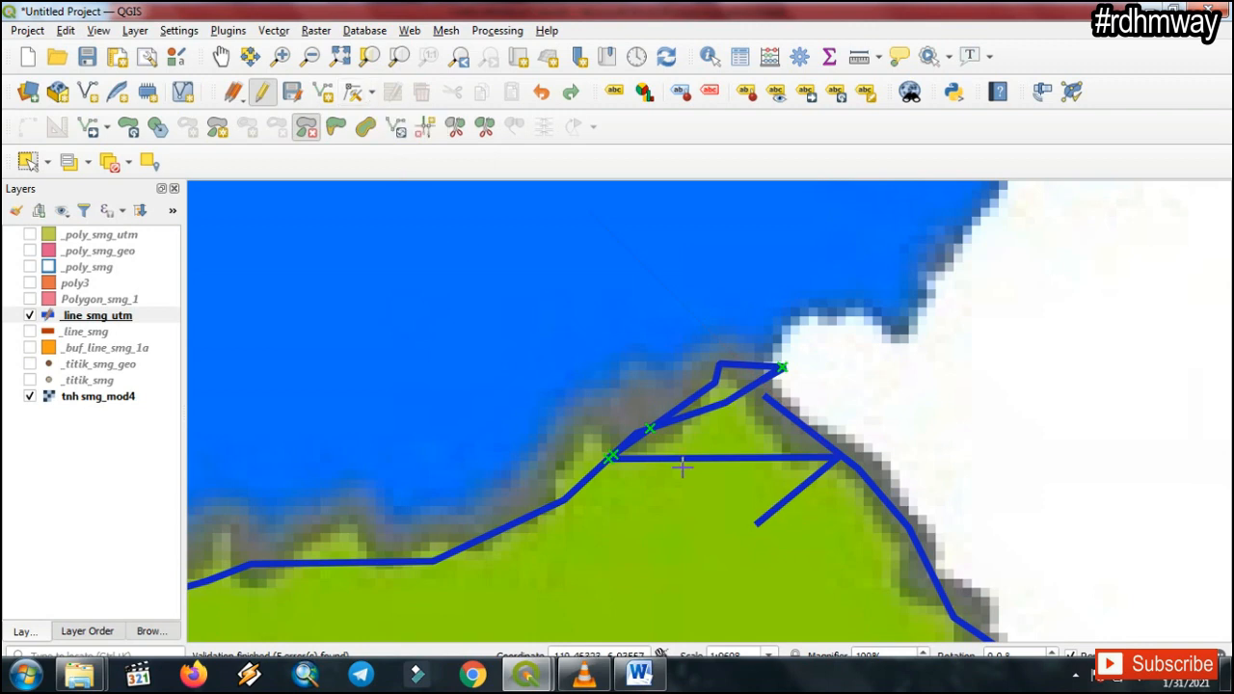
# Move the end vertex of the coastline's stray segment closer to the eastern boundary line with the Vertex tool.
pyautogui.click(356, 93)
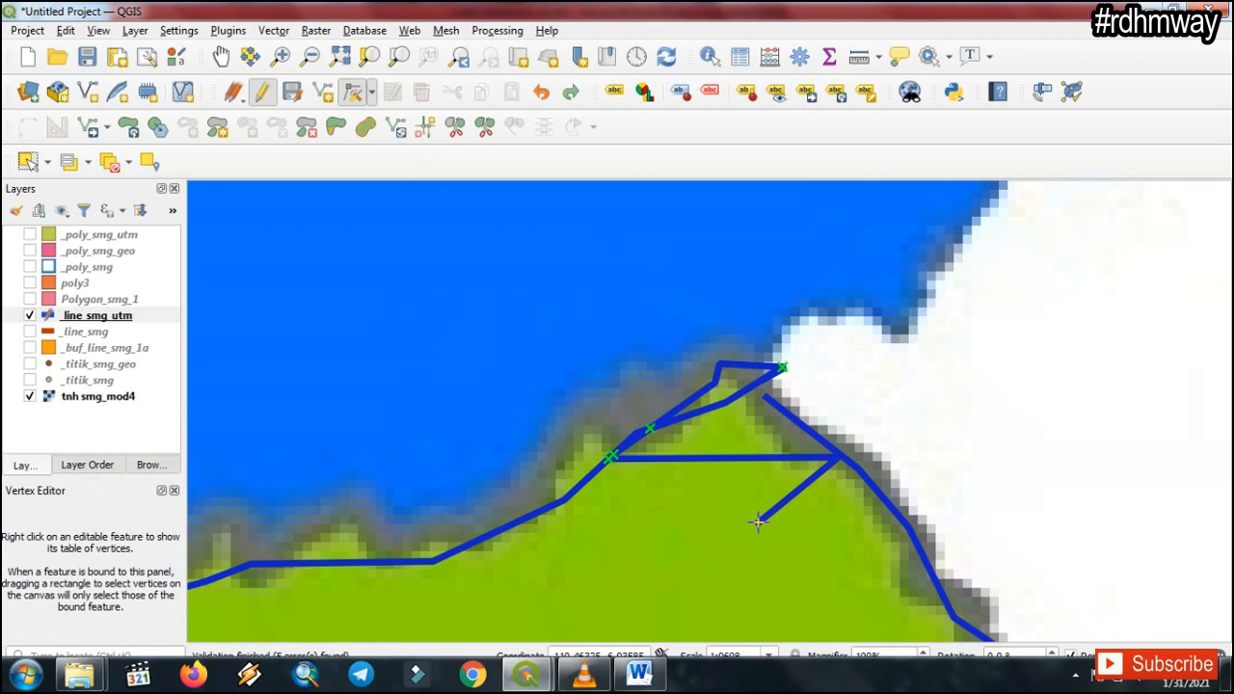
pyautogui.click(759, 522)
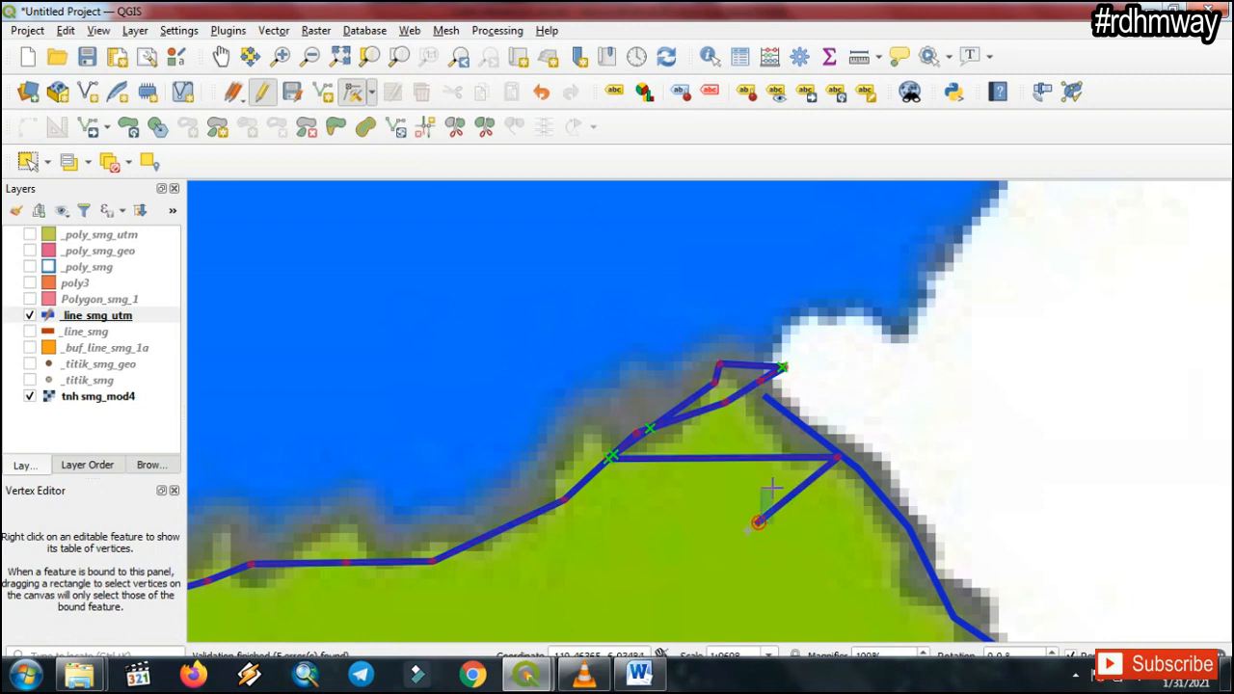
pyautogui.click(818, 518)
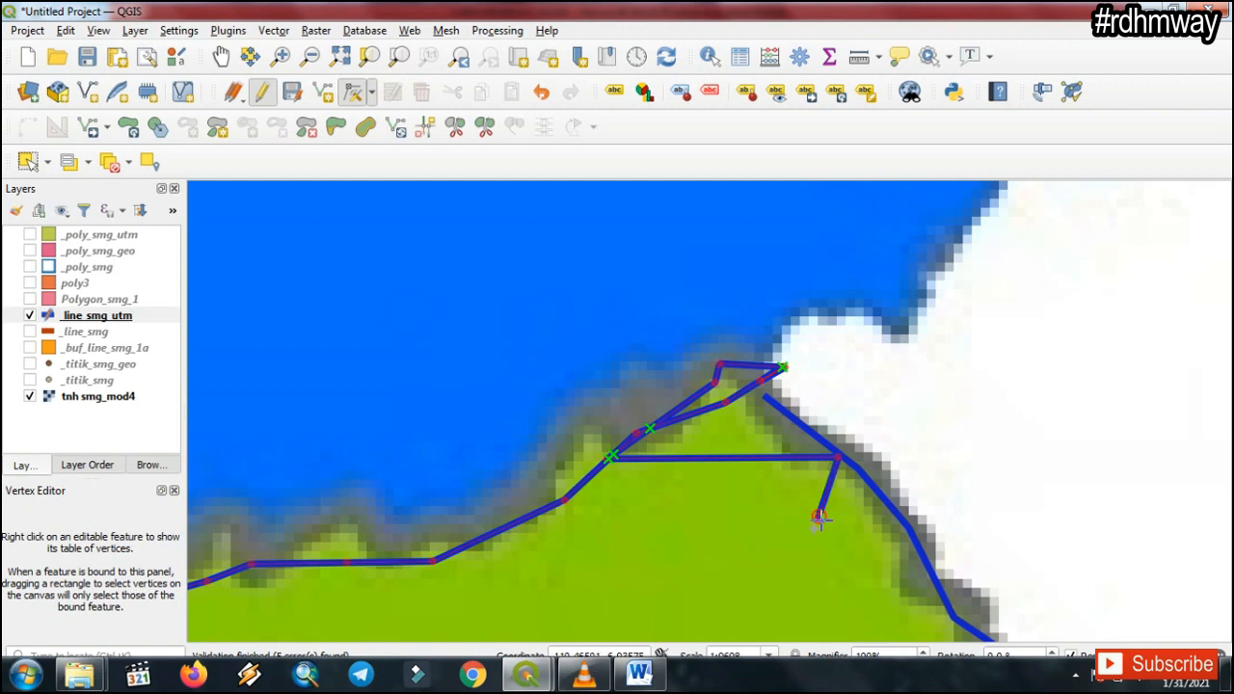
# List the coastline's vertices in the Vertex Editor and delete its end vertex, 105.
pyautogui.rightClick(820, 519)
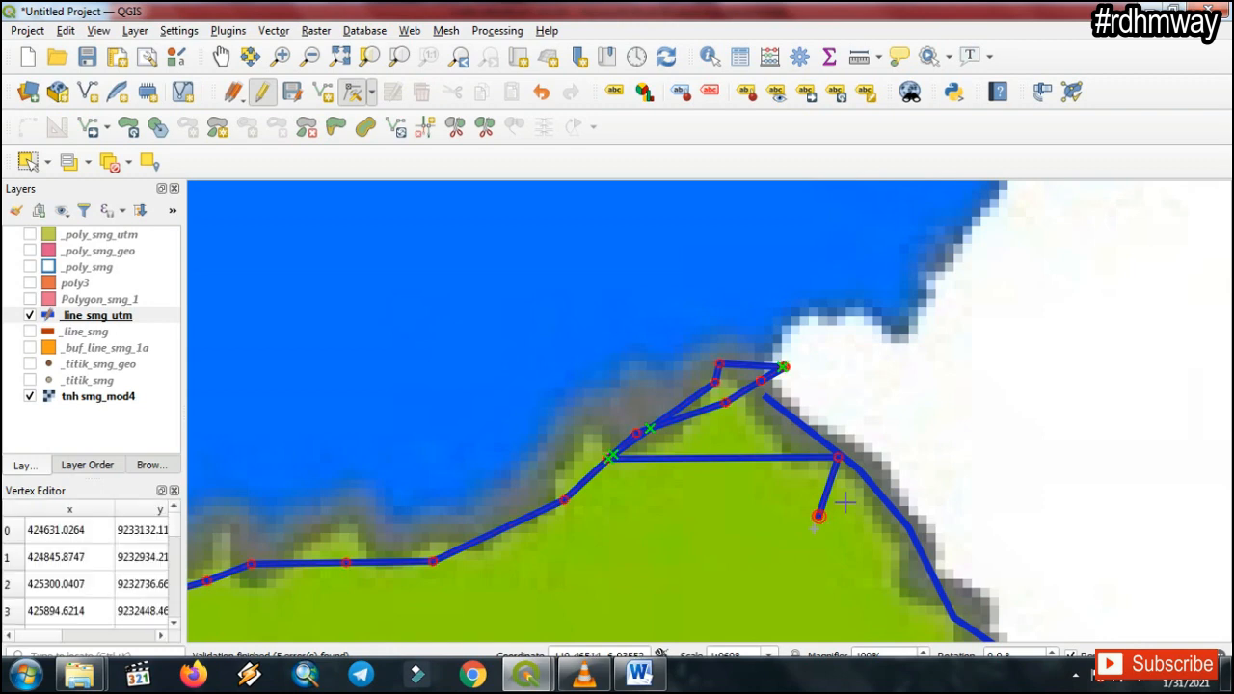
pyautogui.rightClick(818, 518)
pyautogui.rightClick(819, 518)
pyautogui.moveTo(172, 527); pyautogui.dragTo(164, 620)
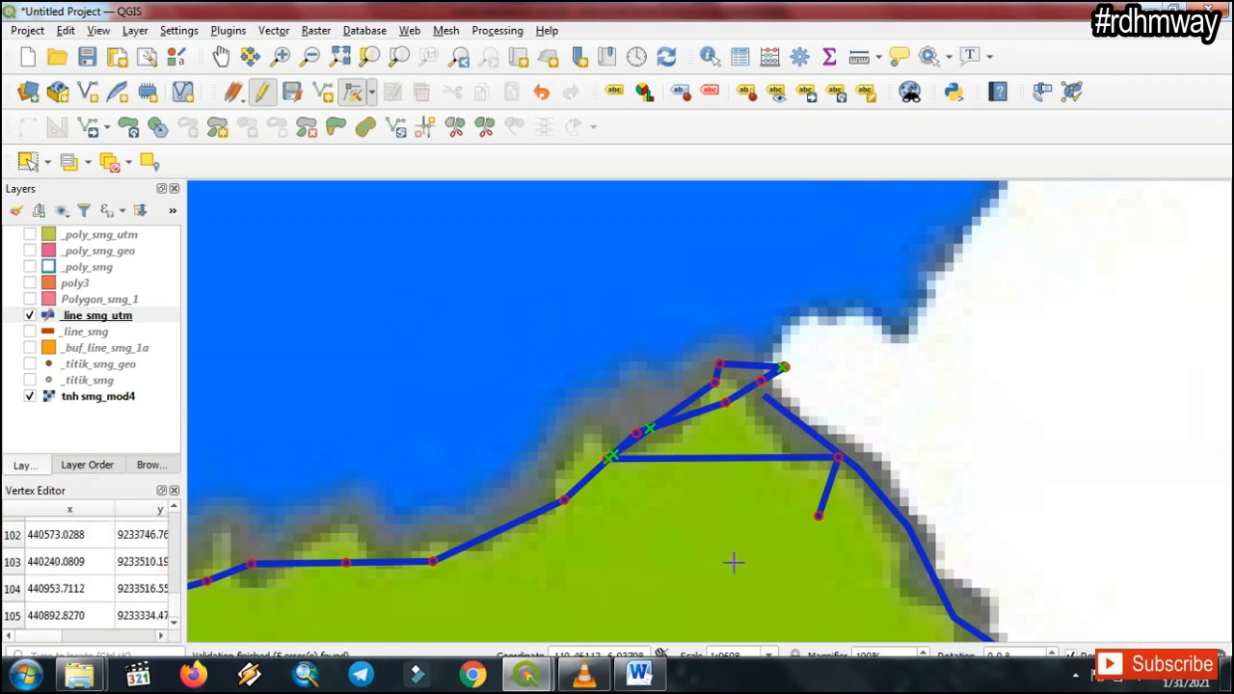
pyautogui.click(12, 617)
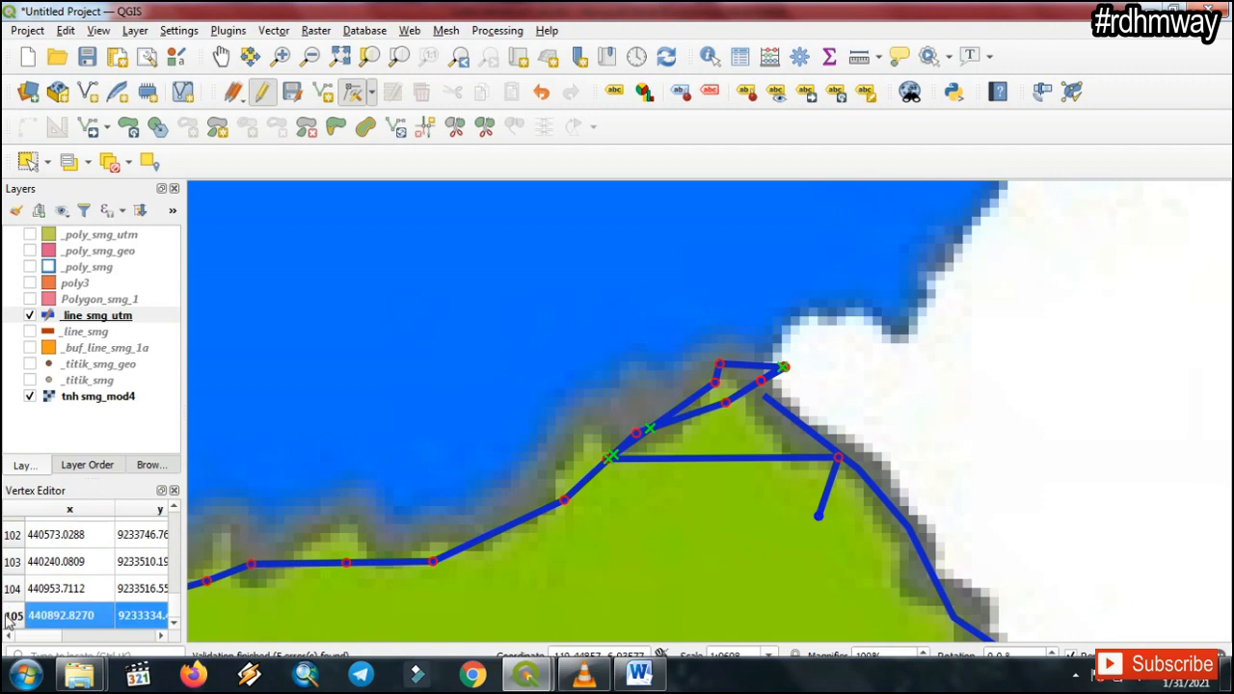
pyautogui.click(11, 589)
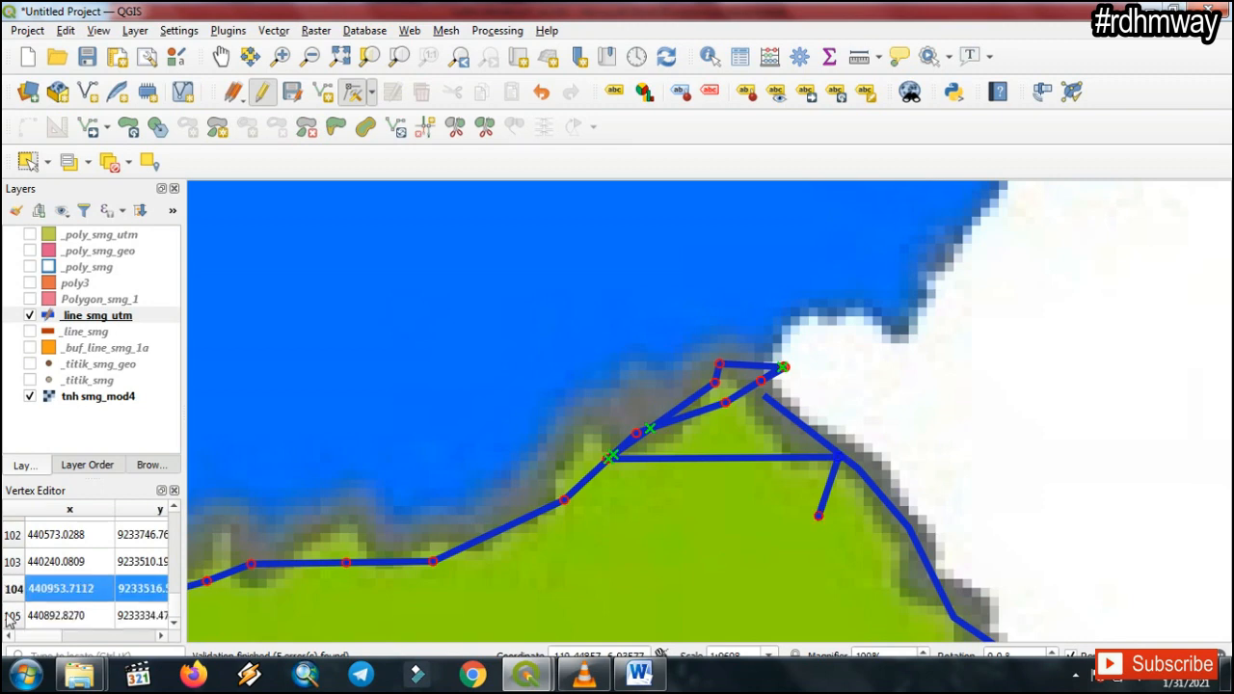
pyautogui.click(14, 617)
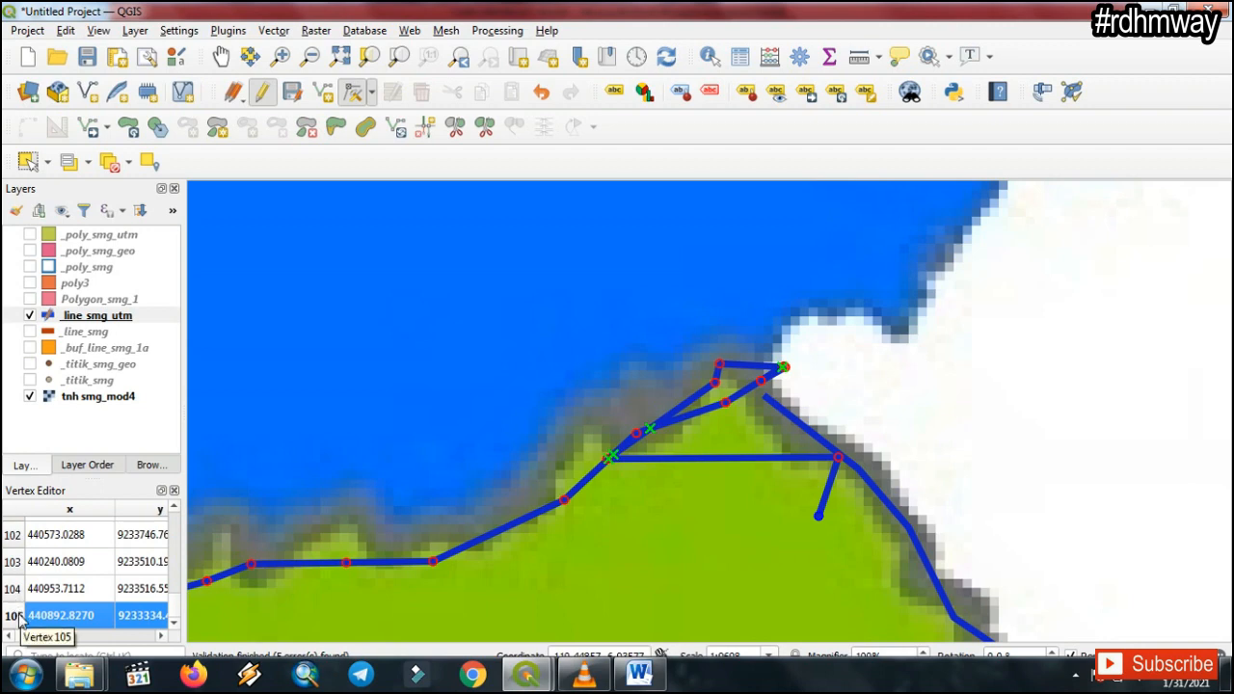
pyautogui.press('Delete')
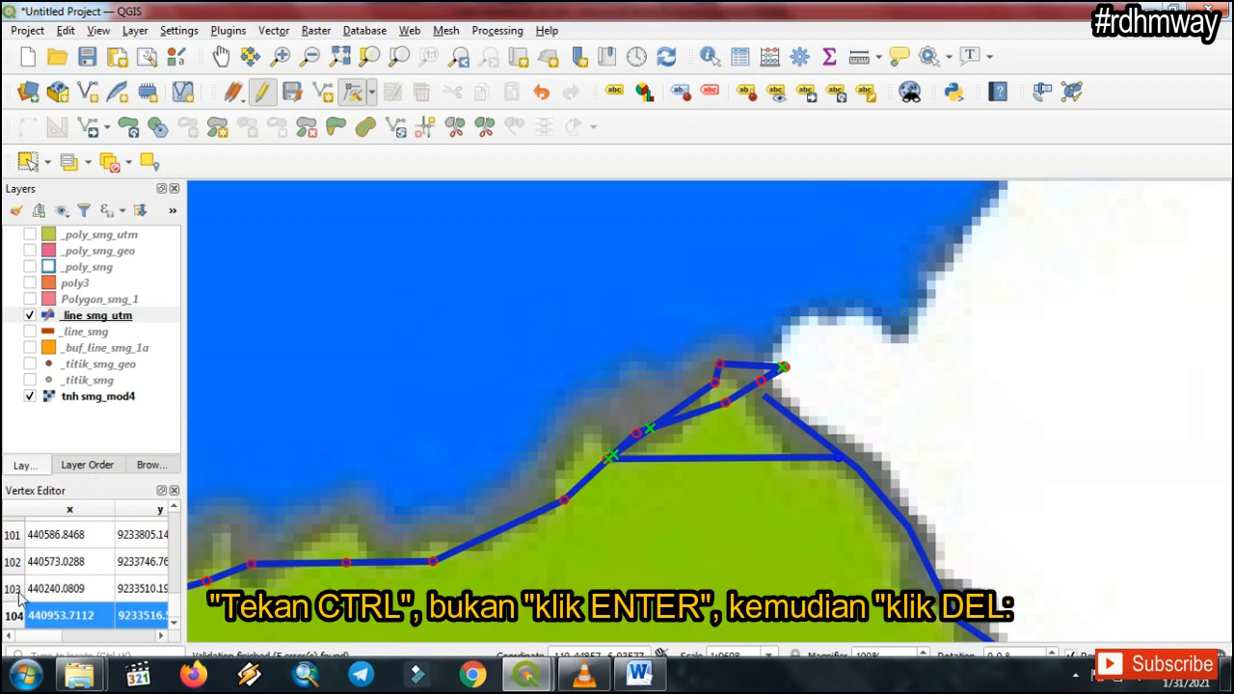
# Delete the coastline's stray end vertices 98 to 104 in the Vertex Editor.
pyautogui.keyDown('ctrl'); pyautogui.click(18, 589); pyautogui.keyUp('ctrl')
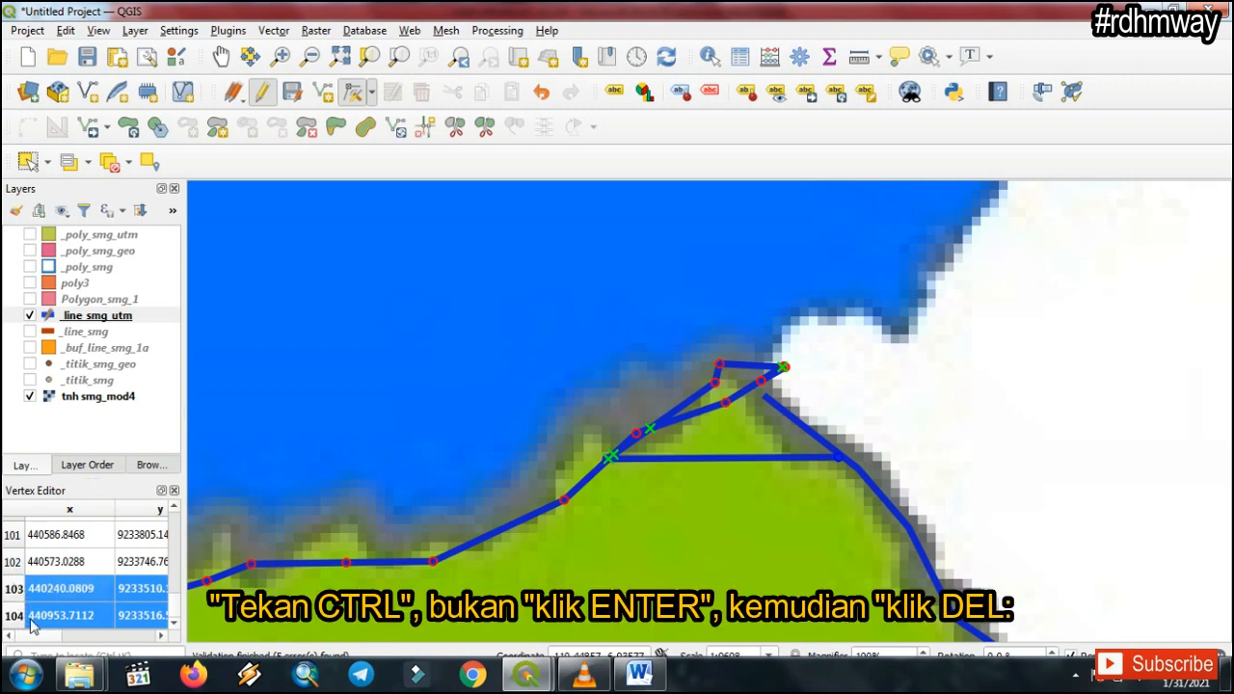
pyautogui.keyDown('ctrl'); pyautogui.click(17, 563); pyautogui.keyUp('ctrl')
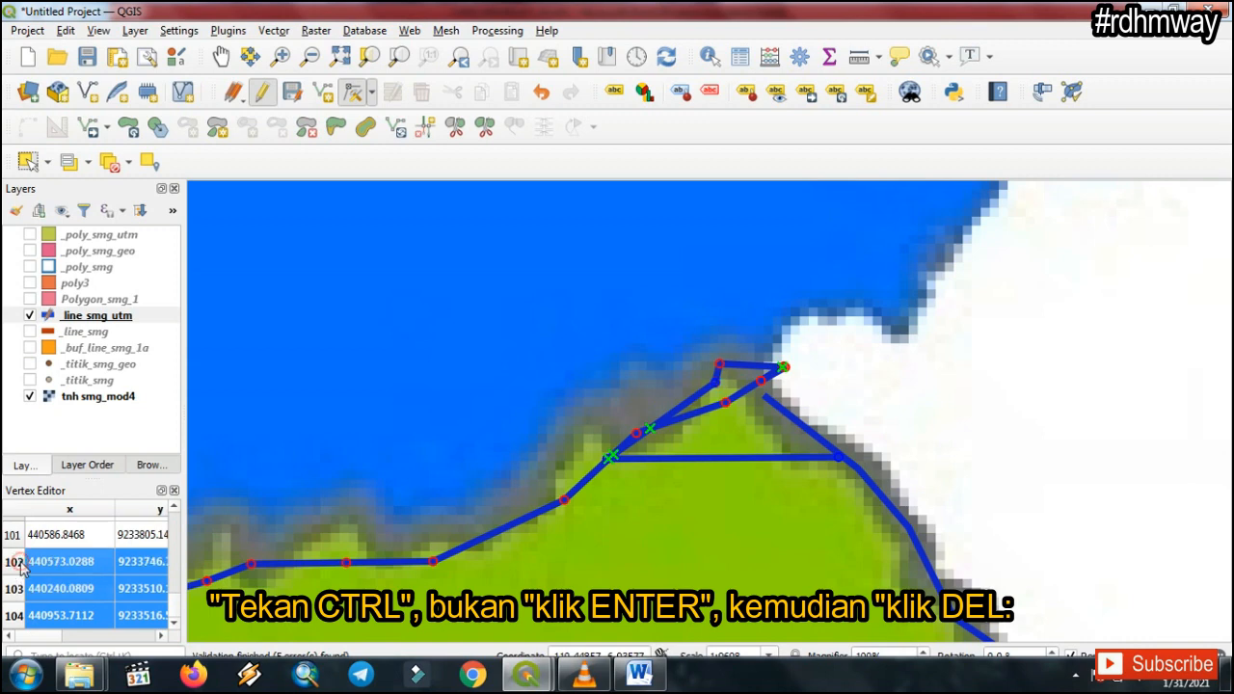
pyautogui.keyDown('ctrl'); pyautogui.click(16, 546); pyautogui.keyUp('ctrl')
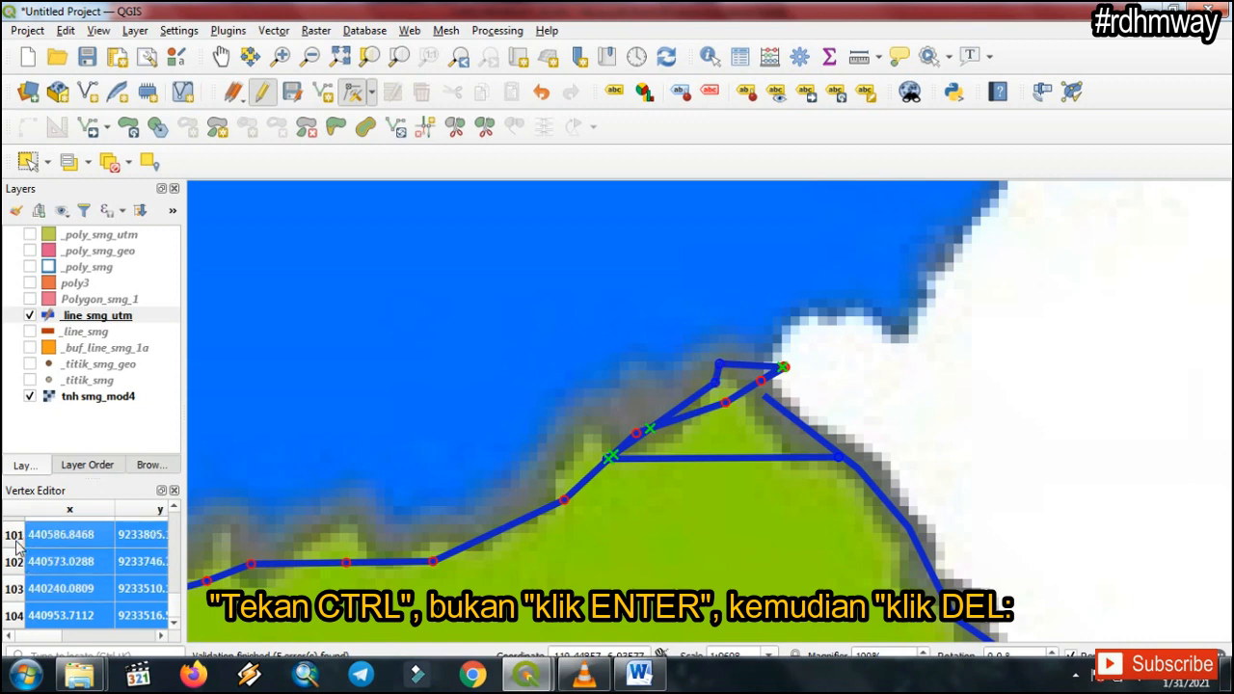
pyautogui.click(173, 509)
pyautogui.click(174, 509)
pyautogui.click(173, 509)
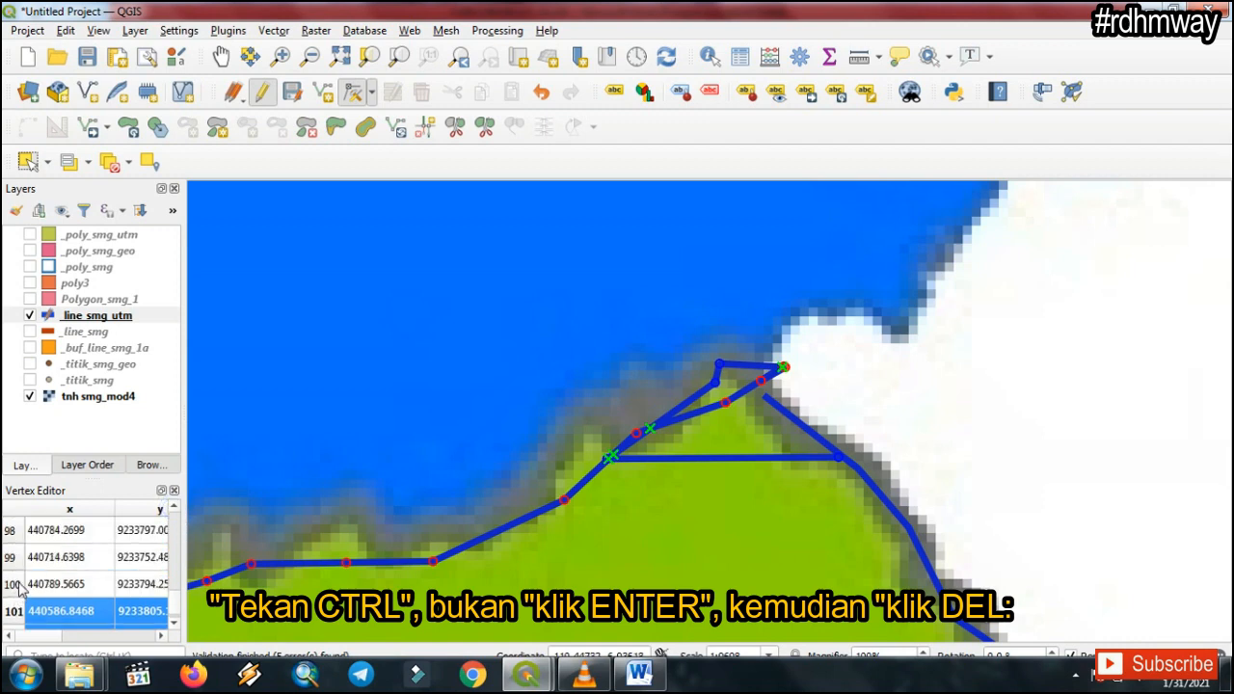
pyautogui.keyDown('ctrl'); pyautogui.click(18, 582); pyautogui.keyUp('ctrl')
pyautogui.keyDown('ctrl'); pyautogui.click(18, 557); pyautogui.keyUp('ctrl')
pyautogui.keyDown('ctrl'); pyautogui.click(17, 530); pyautogui.keyUp('ctrl')
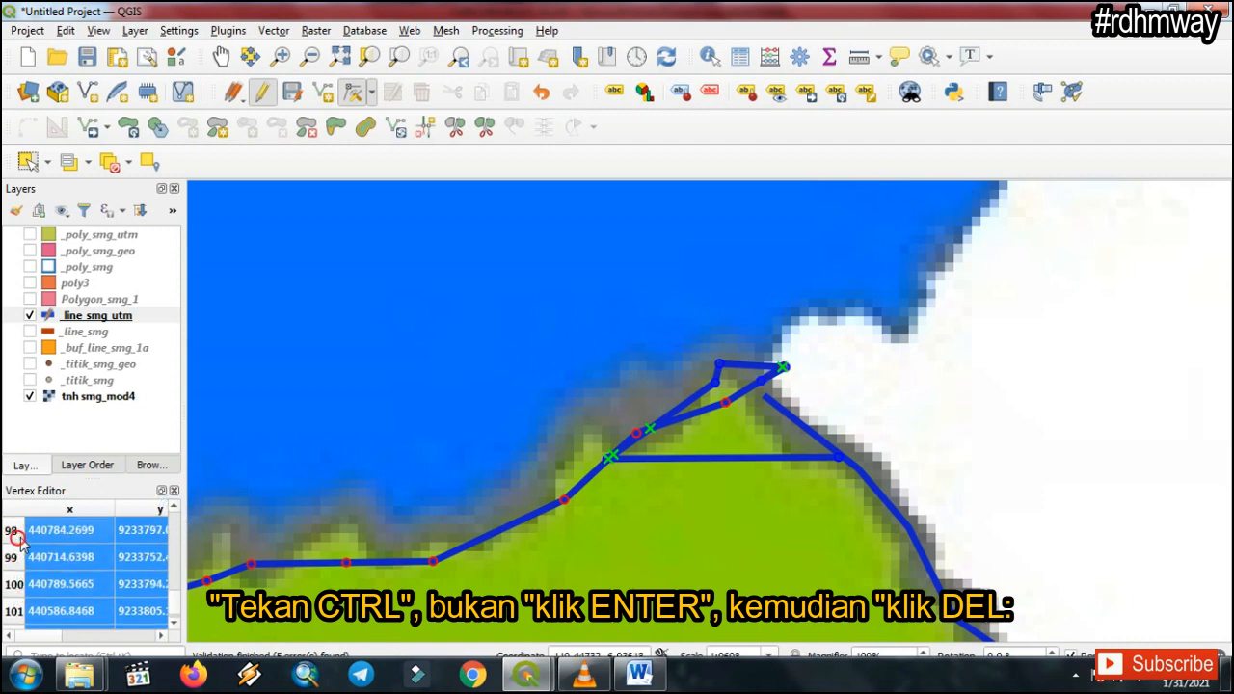
pyautogui.press('Delete')
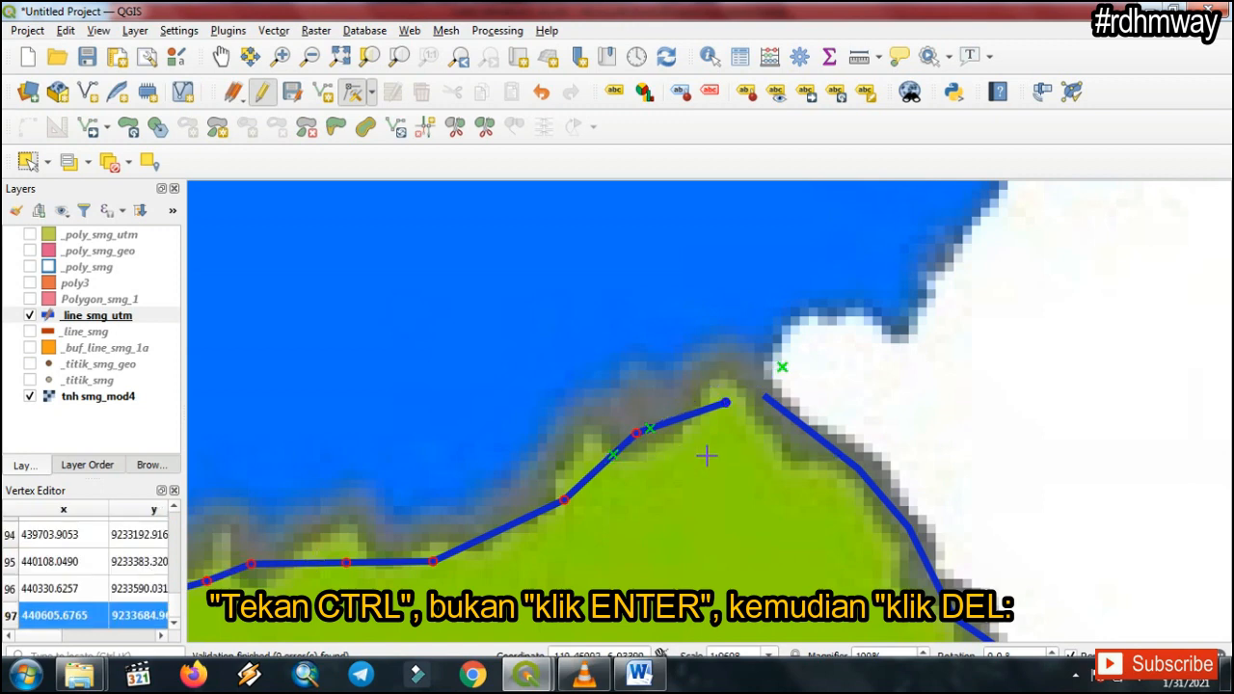
# Move the coastline's end vertex onto the headland tip and fit the adjoining vertices to the traced shore, adding one at the small peak.
pyautogui.click(724, 403)
pyautogui.click(725, 362)
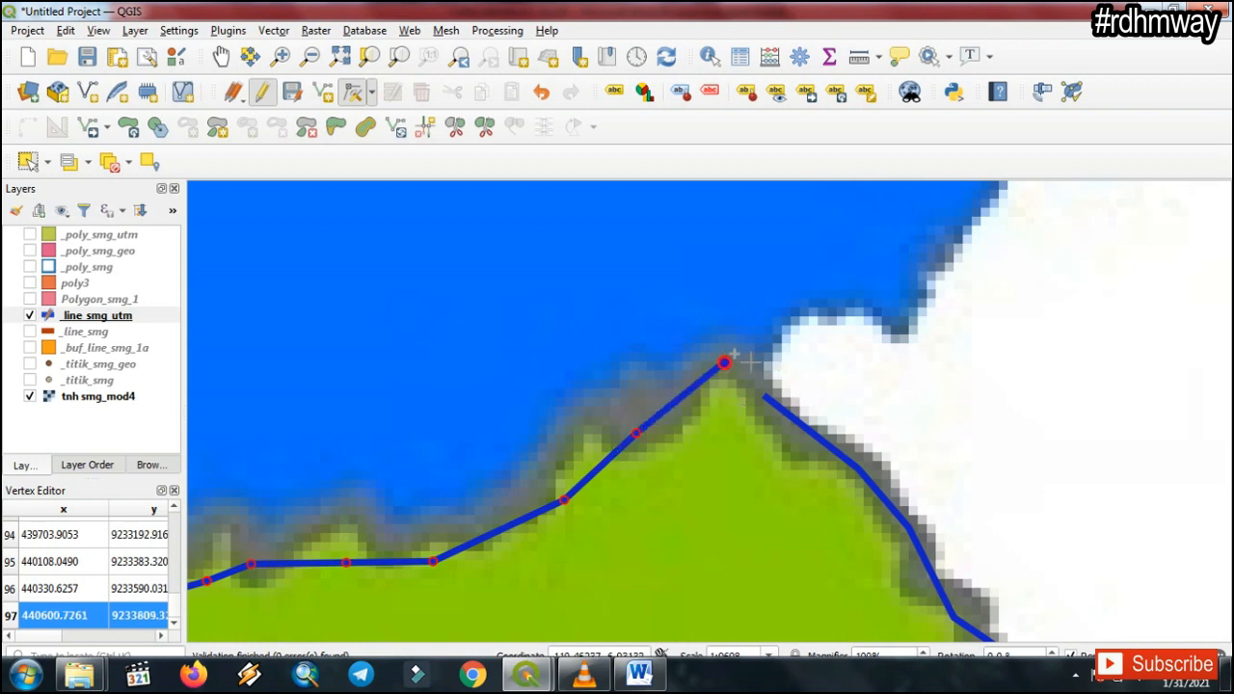
pyautogui.click(637, 434)
pyautogui.click(689, 422)
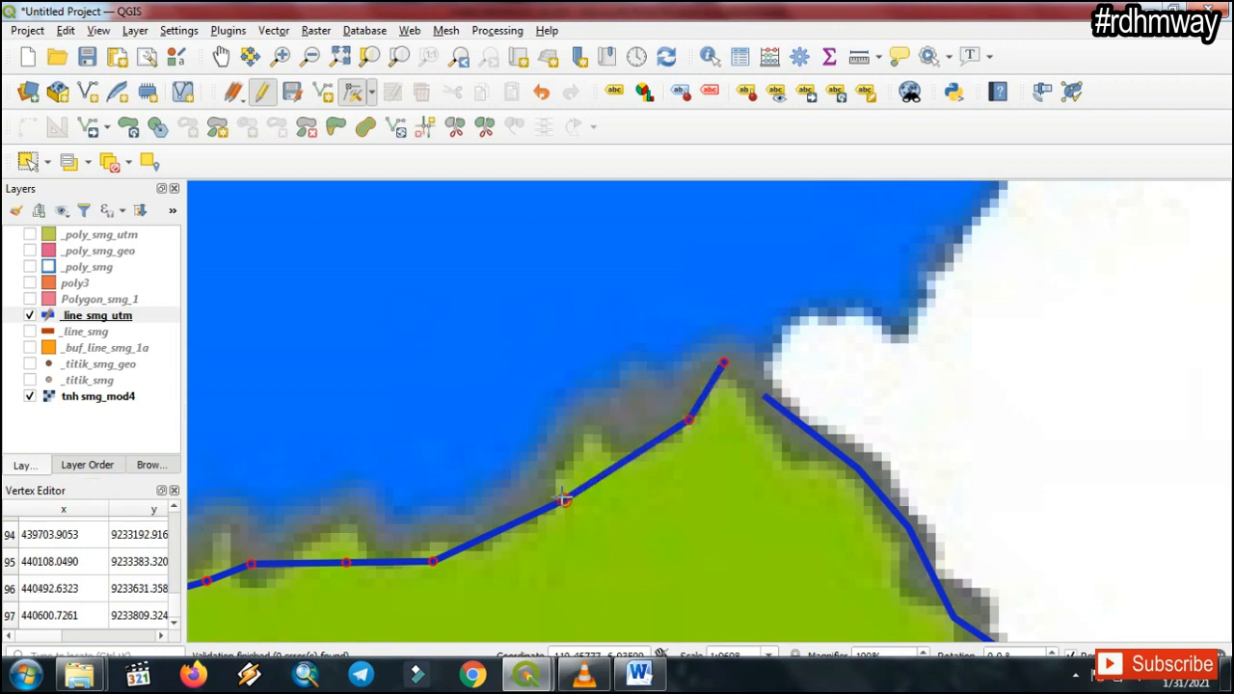
pyautogui.click(621, 447)
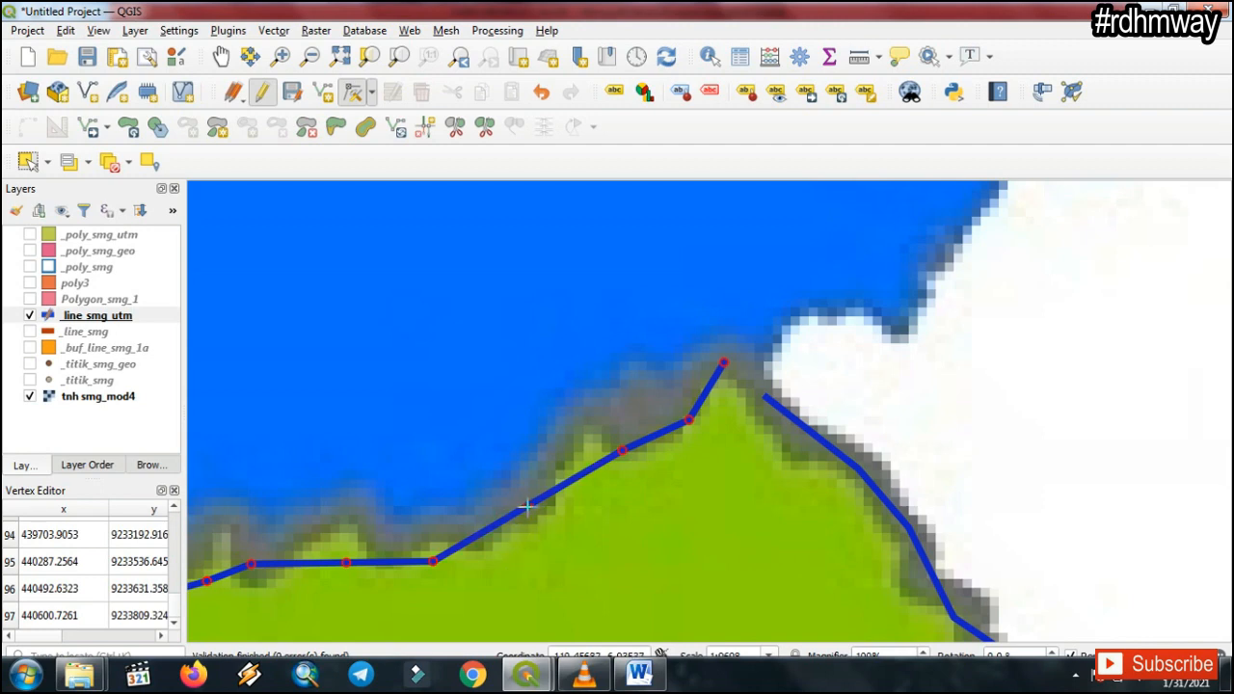
pyautogui.click(594, 413)
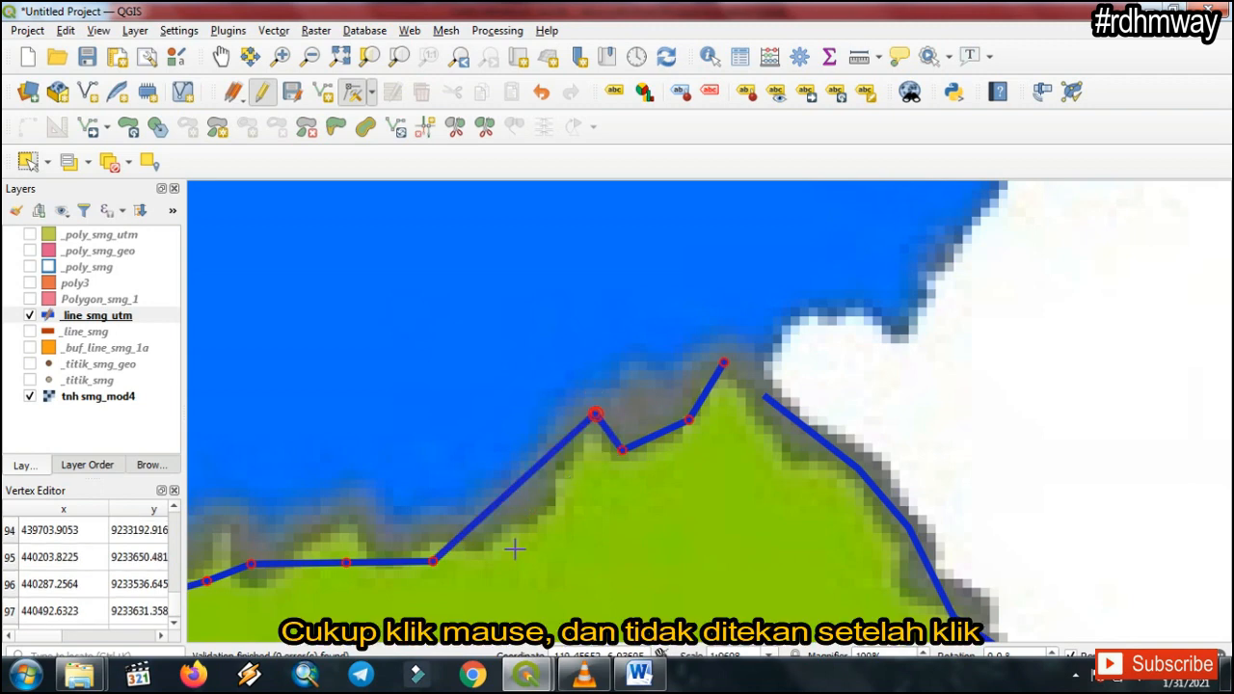
# Reshape the coastline west of the small peak by moving two vertices and adding one on each side of them along the shore.
pyautogui.click(514, 489)
pyautogui.click(545, 512)
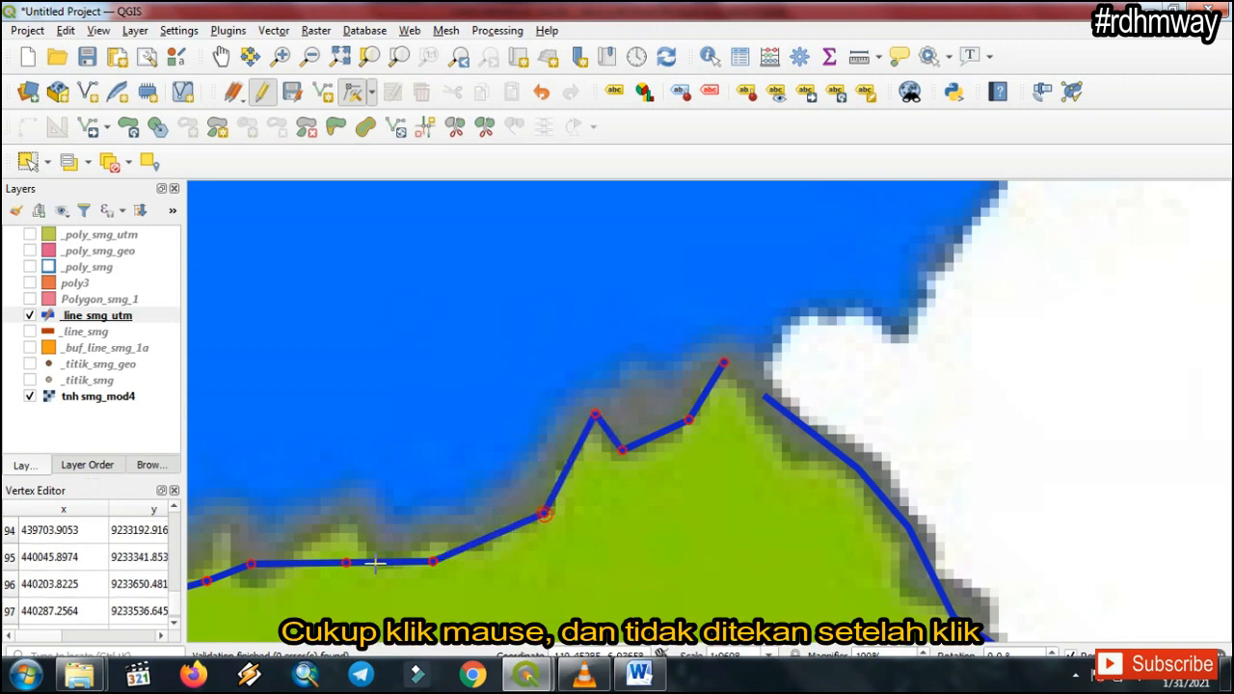
pyautogui.click(450, 530)
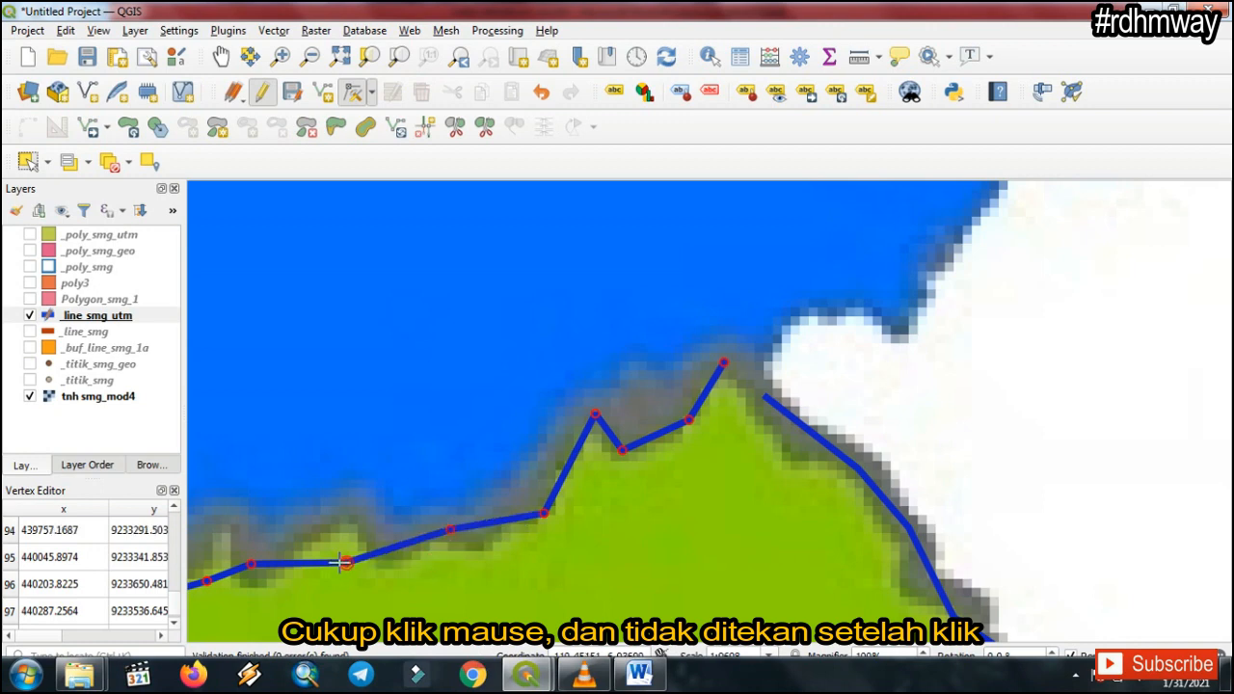
pyautogui.click(347, 566)
pyautogui.click(386, 561)
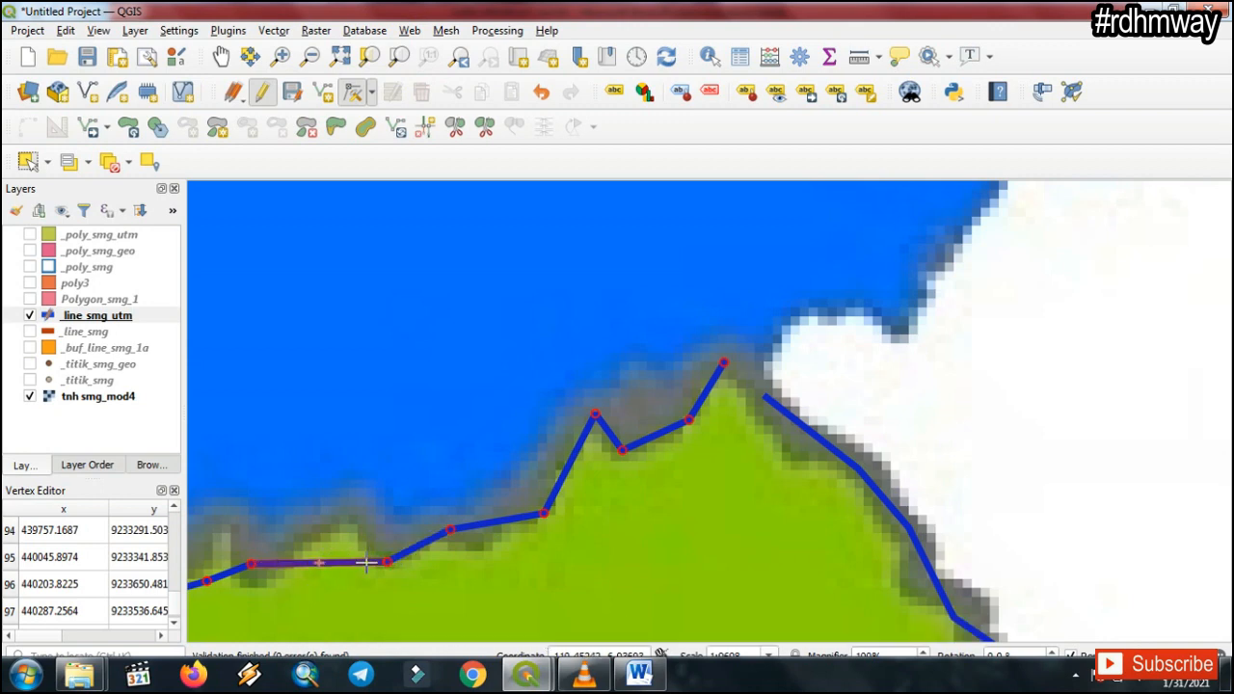
pyautogui.click(319, 564)
pyautogui.click(345, 521)
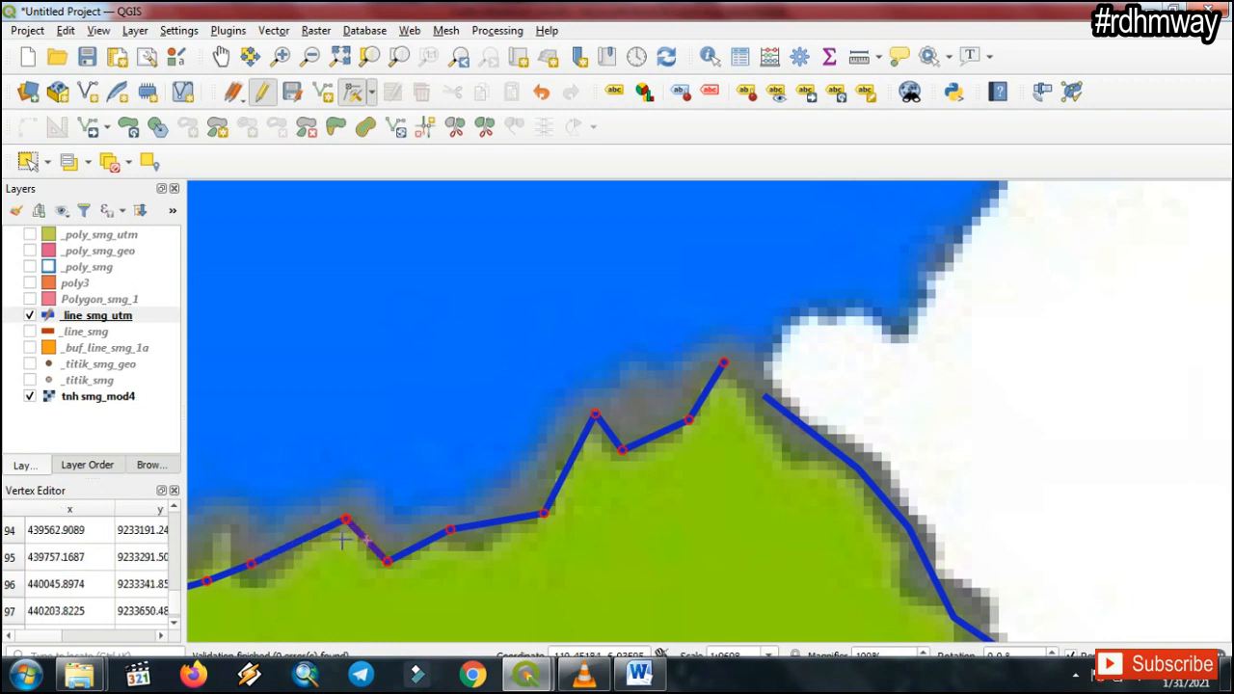
# Stop editing the _line_smg_utm layer and save its changes.
pyautogui.doubleClick(804, 429)
pyautogui.click(270, 96)
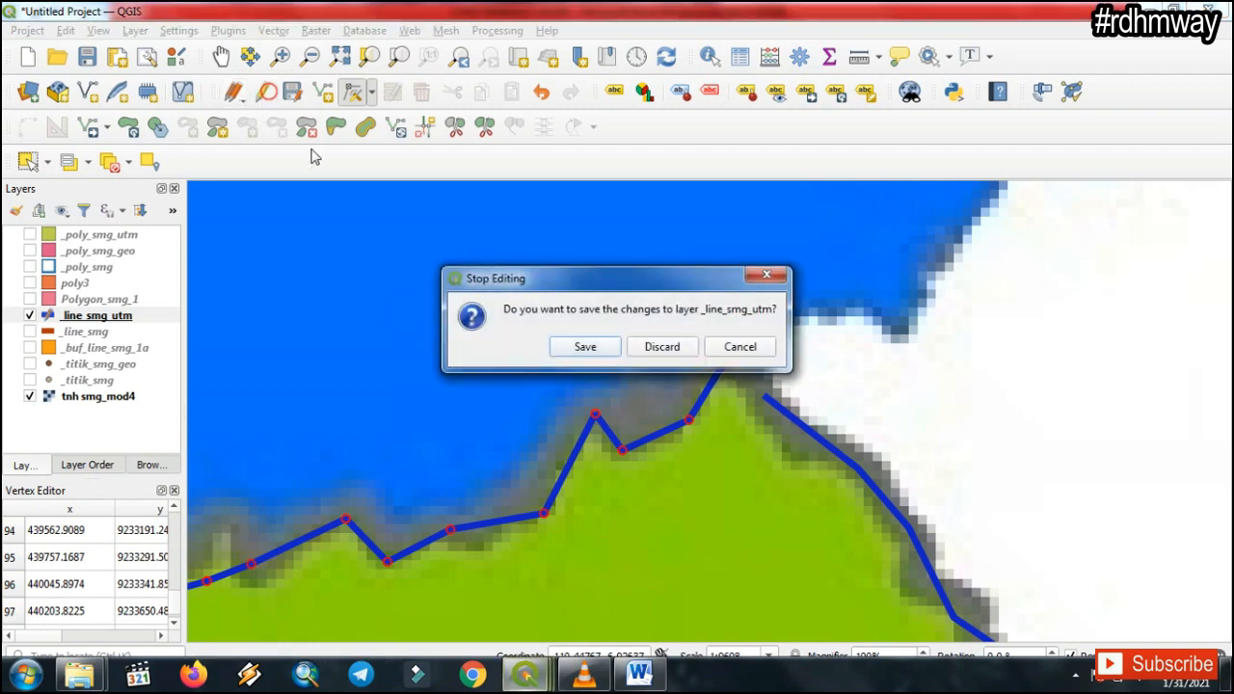
pyautogui.click(588, 349)
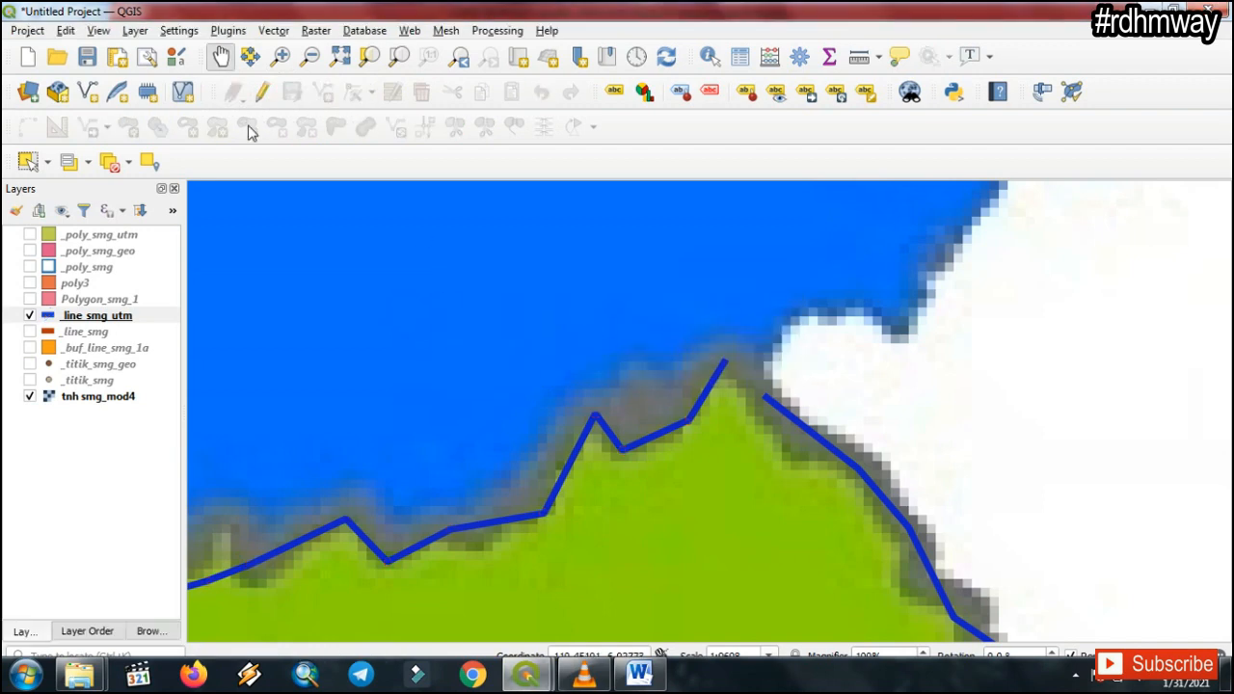
# Reopen _line_smg_utm for editing and move the eastern boundary line's end vertex onto the coastline's end with the Vertex tool.
pyautogui.click(124, 317)
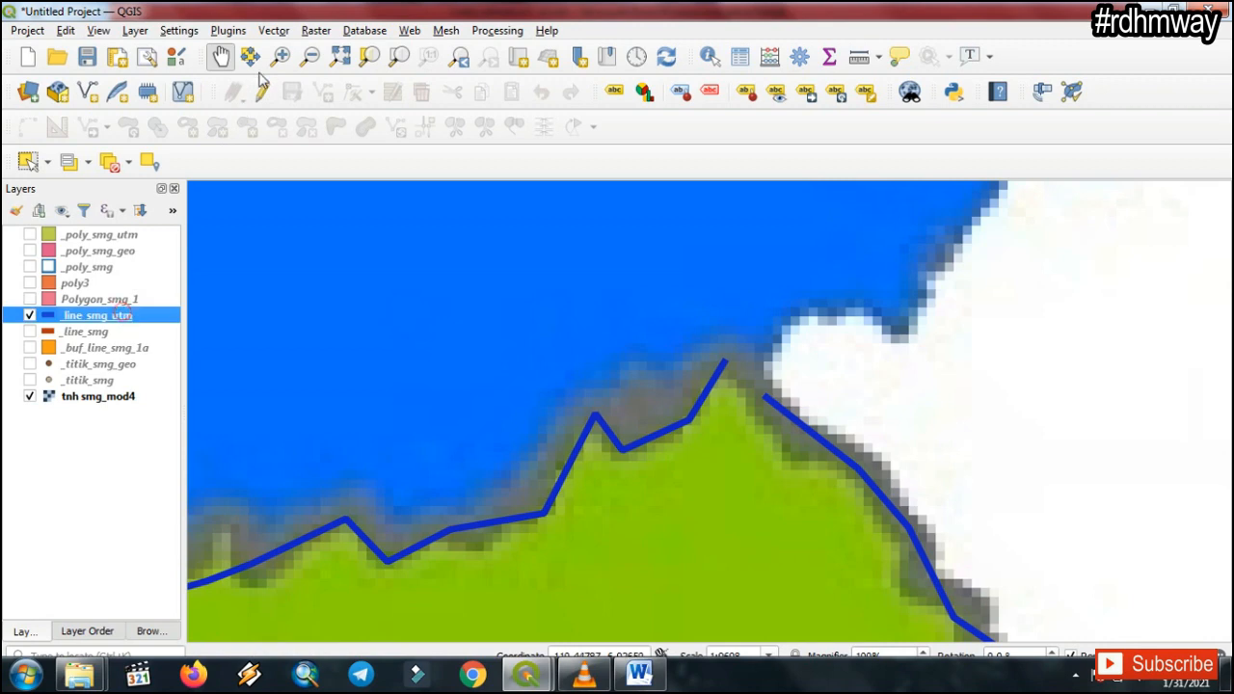
pyautogui.click(262, 91)
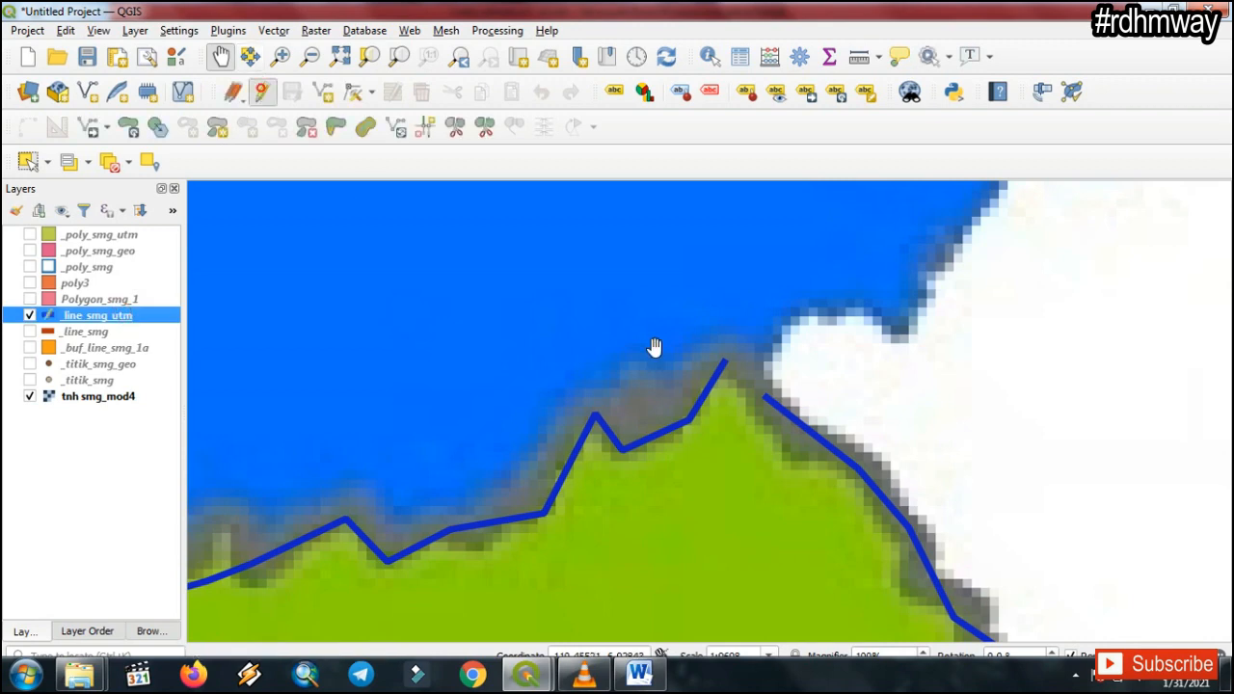
pyautogui.click(353, 92)
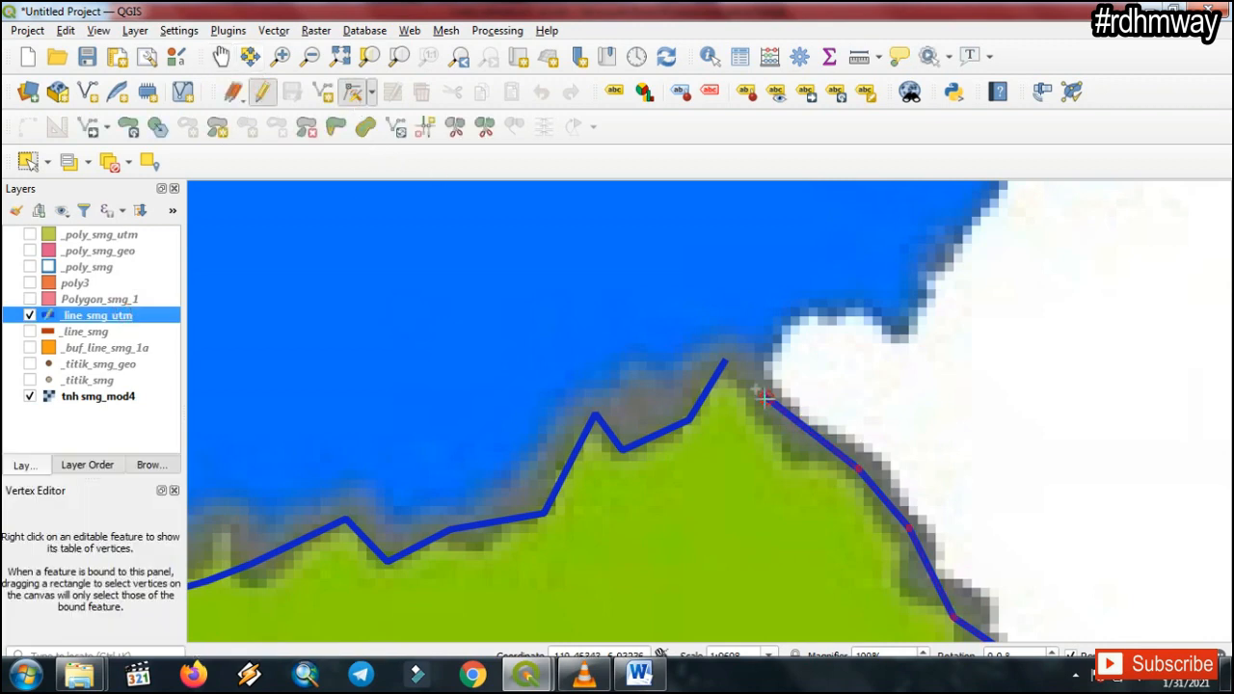
pyautogui.click(764, 395)
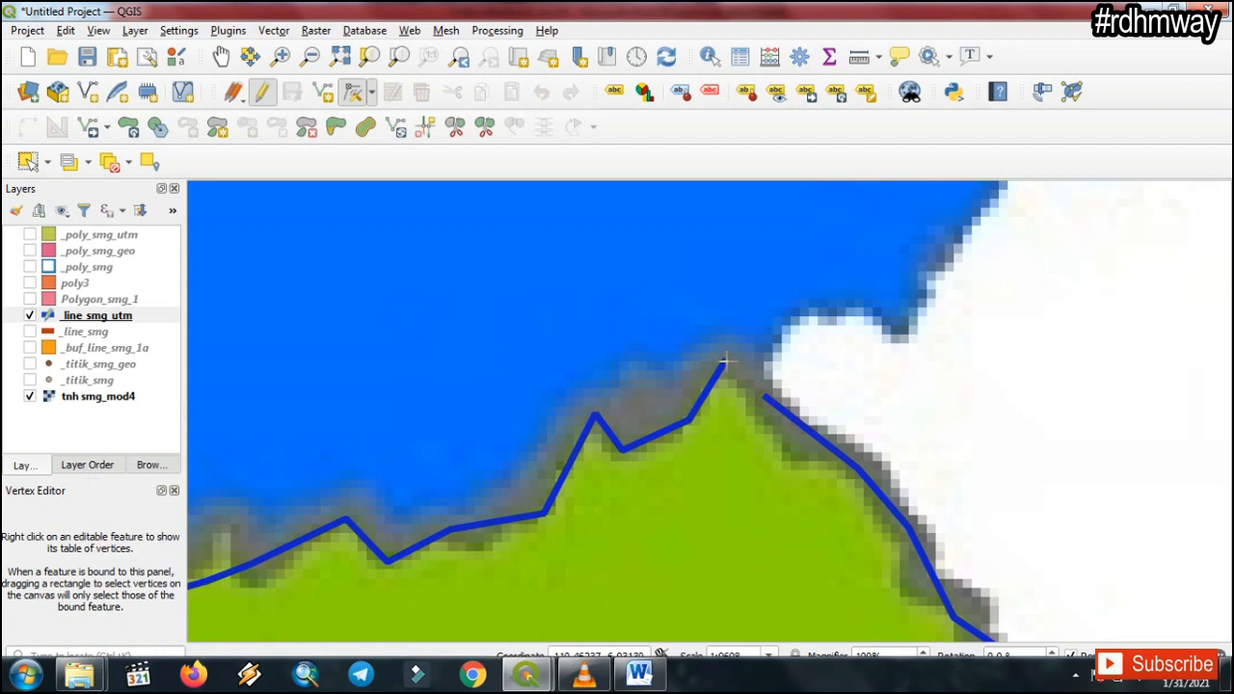
pyautogui.click(721, 362)
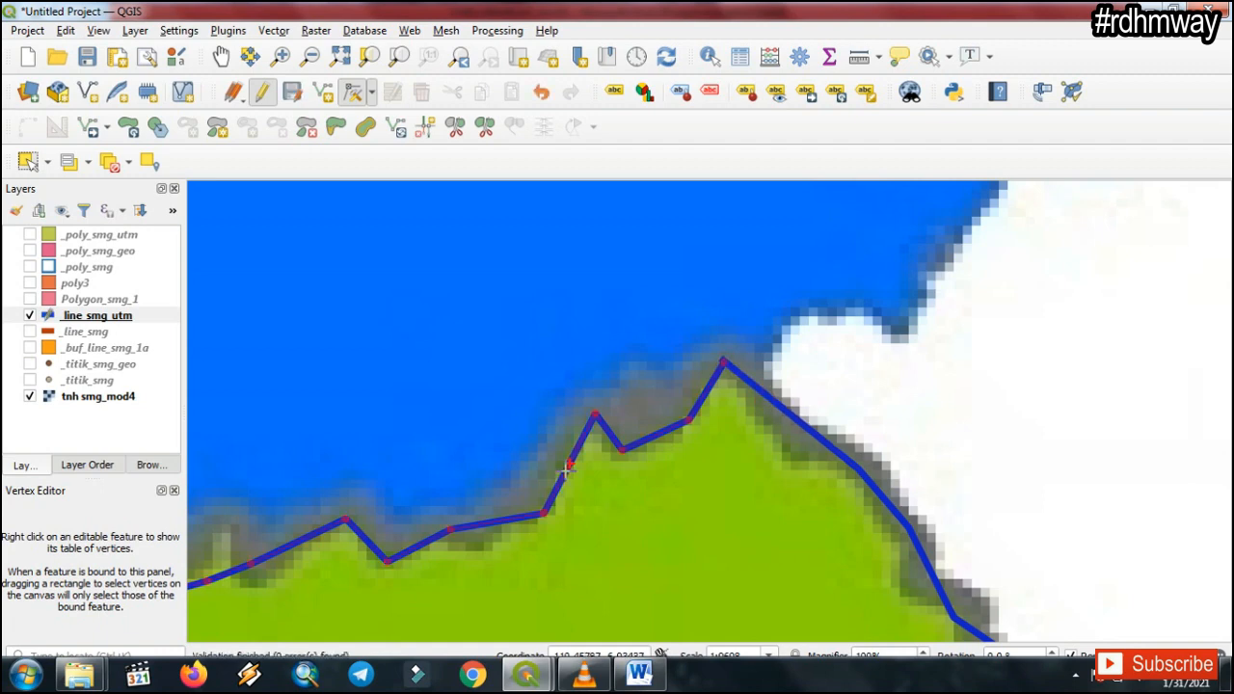
# Move a coastline vertex up to the next small peak and add a vertex around the rounded headland beside the river mouth.
pyautogui.press('Left')
pyautogui.press('Down')
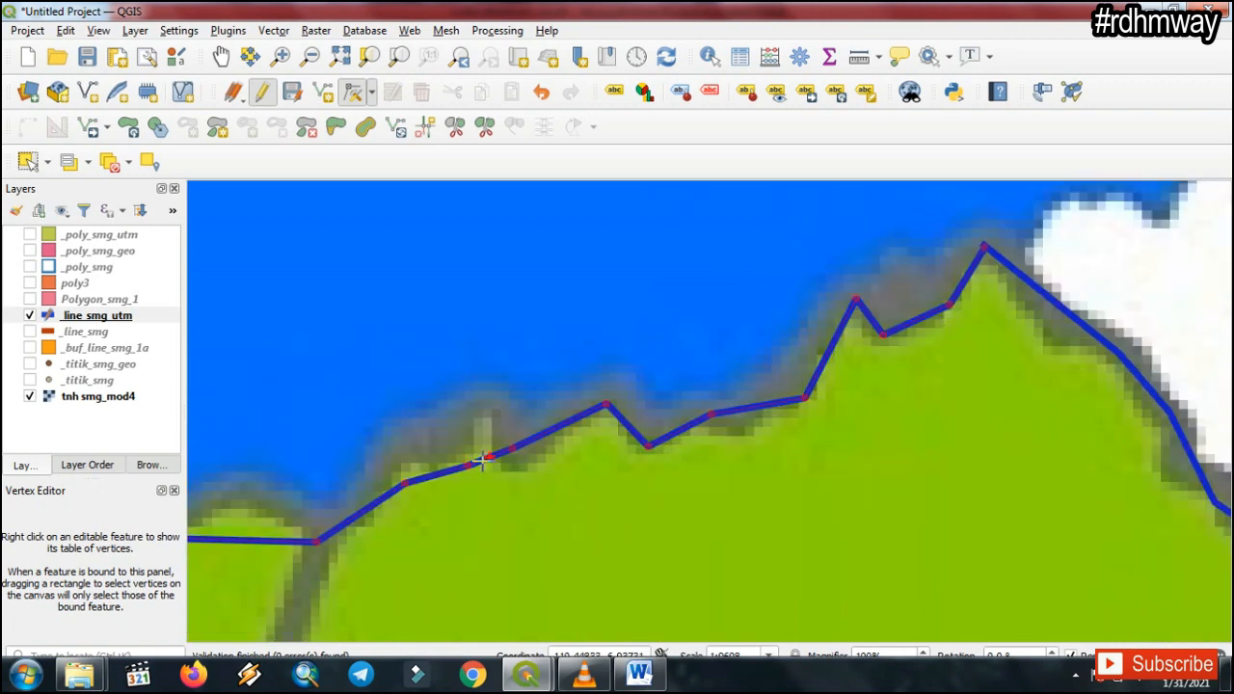
pyautogui.click(466, 465)
pyautogui.click(485, 411)
pyautogui.press('Down')
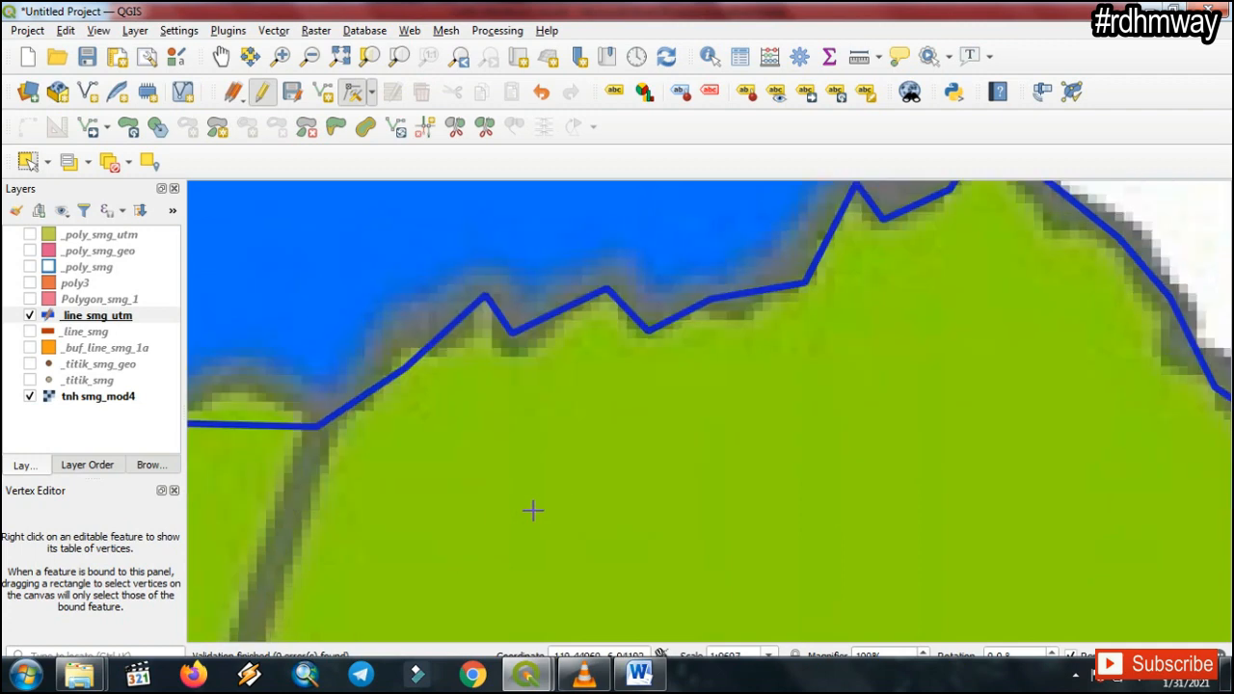
pyautogui.press('Left')
pyautogui.click(473, 425)
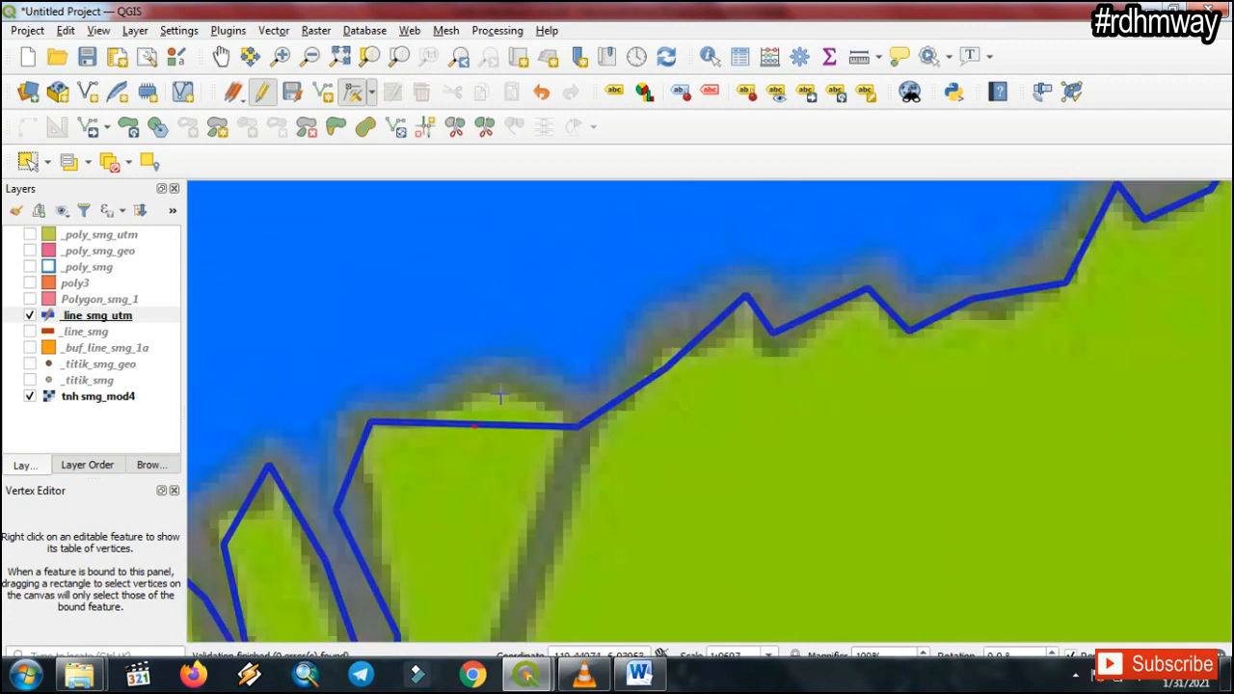
pyautogui.click(499, 381)
# Move the coastline vertex on the headland's western side and the one on the neighbouring narrow spit onto the map's shoreline.
pyautogui.click(337, 508)
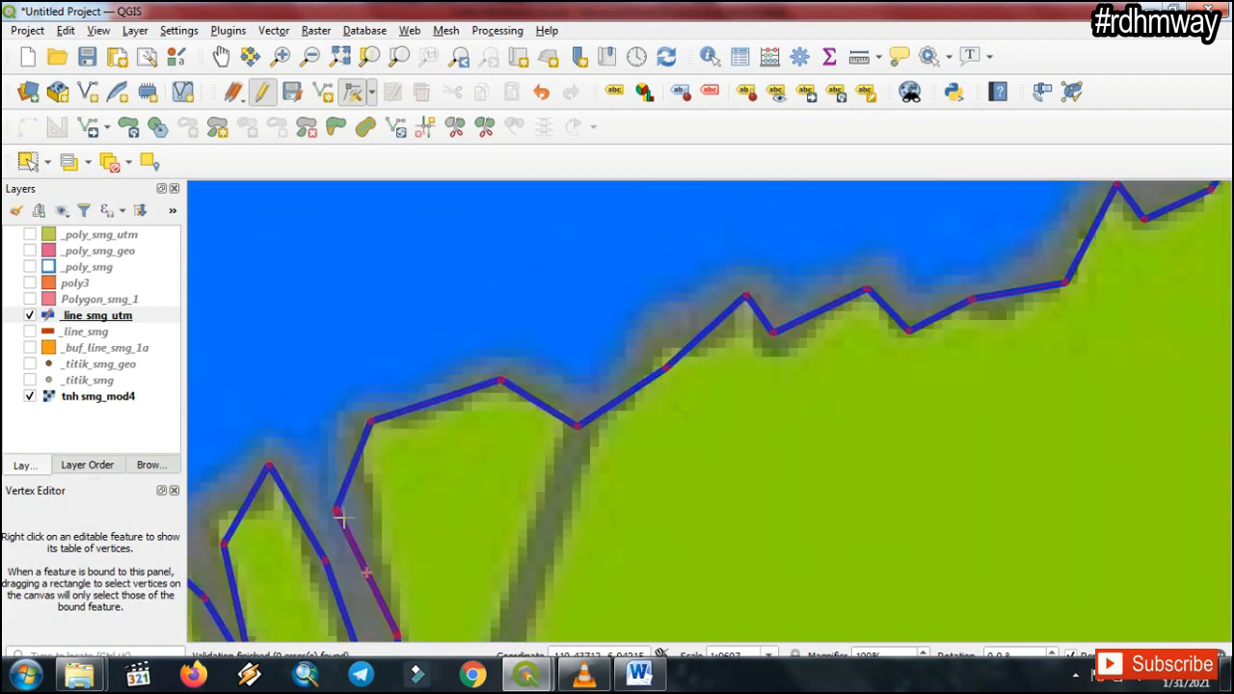
pyautogui.click(372, 496)
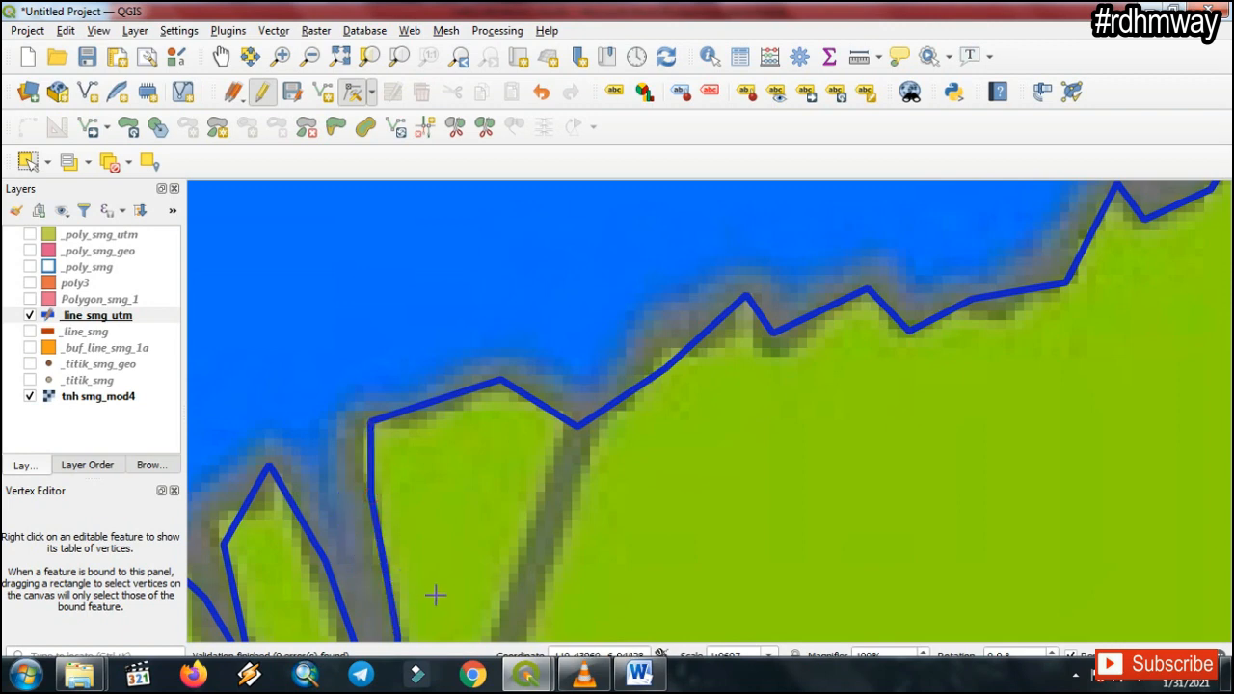
pyautogui.press('Left')
pyautogui.click(485, 544)
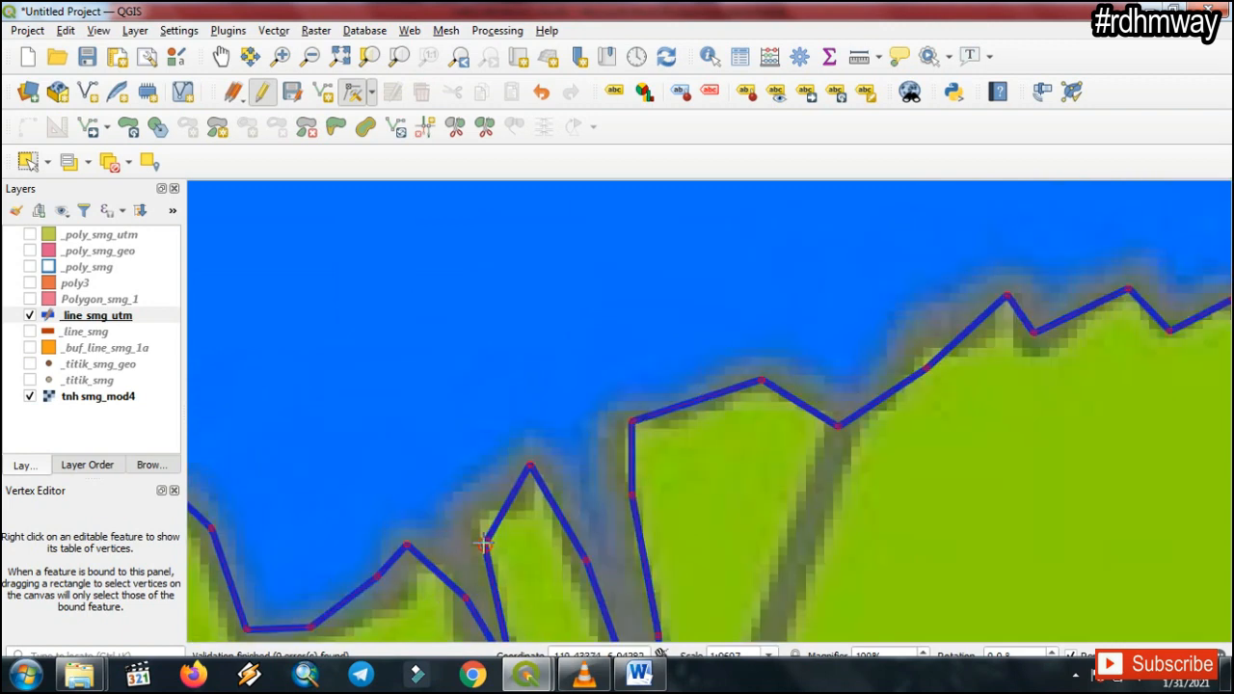
pyautogui.click(472, 515)
# Reshape the inlet outline above the Semarang Utara label by moving its spit and southern corner vertices to the map's shoreline.
pyautogui.press('Down')
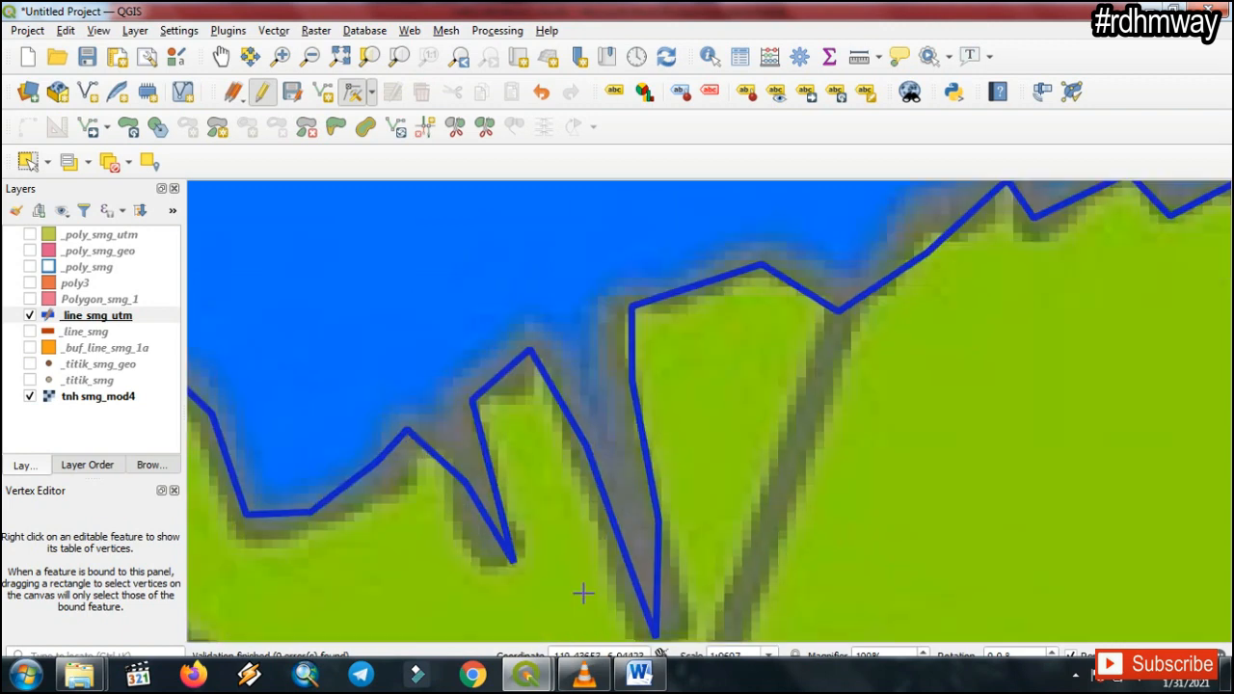
pyautogui.press('Left')
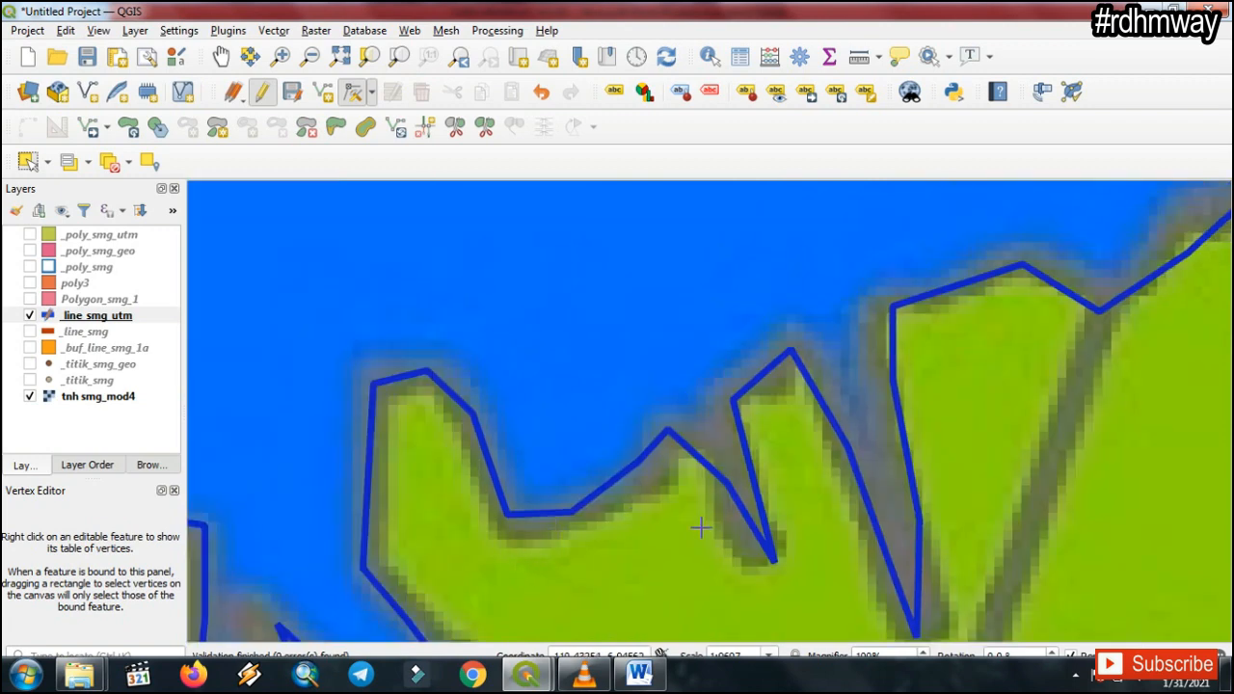
pyautogui.press('Down')
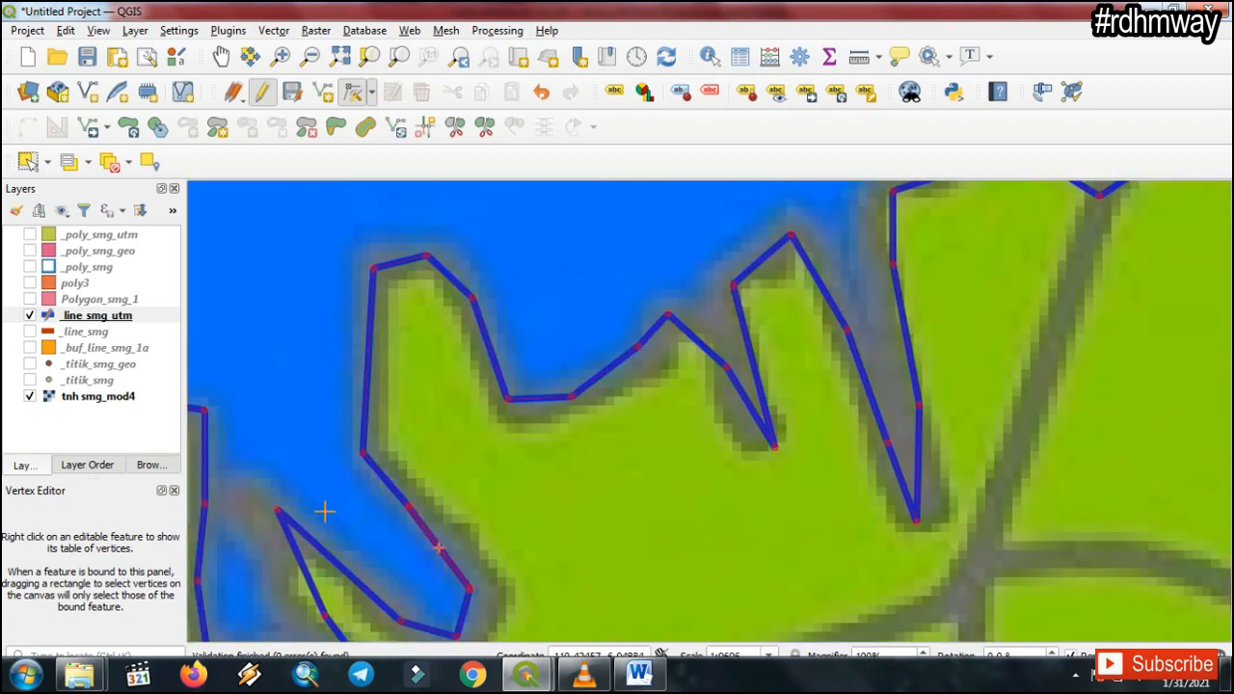
pyautogui.press('Down')
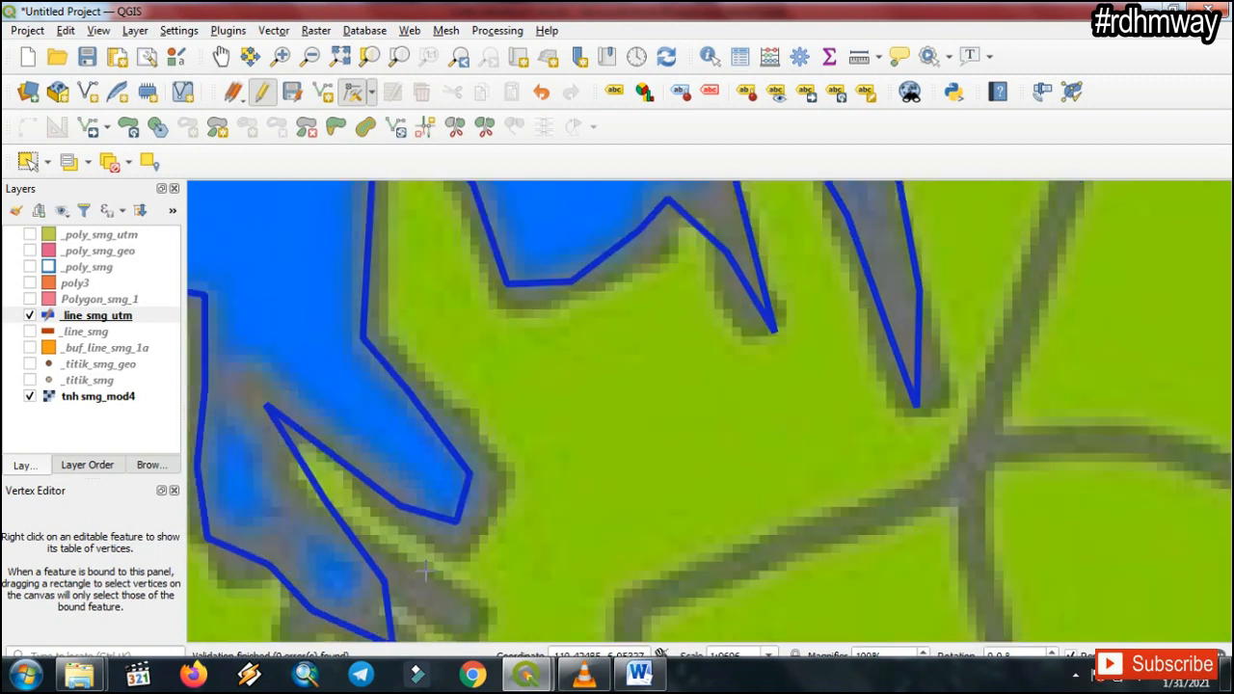
pyautogui.press('Down')
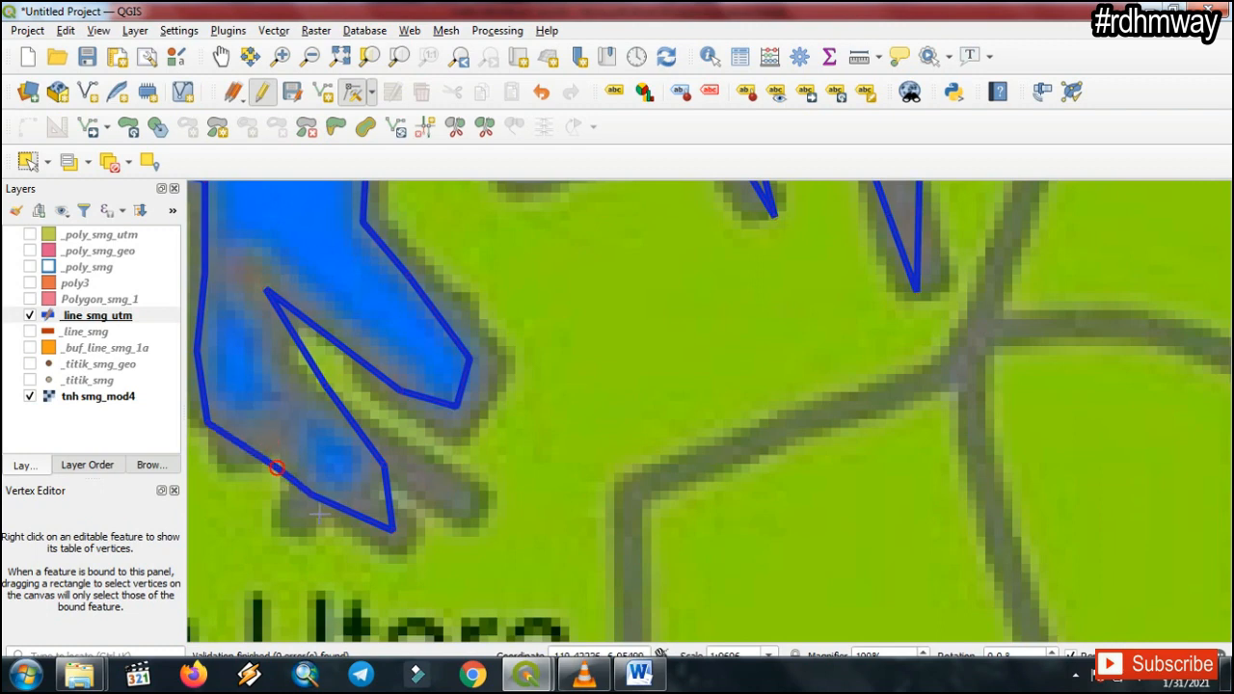
pyautogui.click(270, 538)
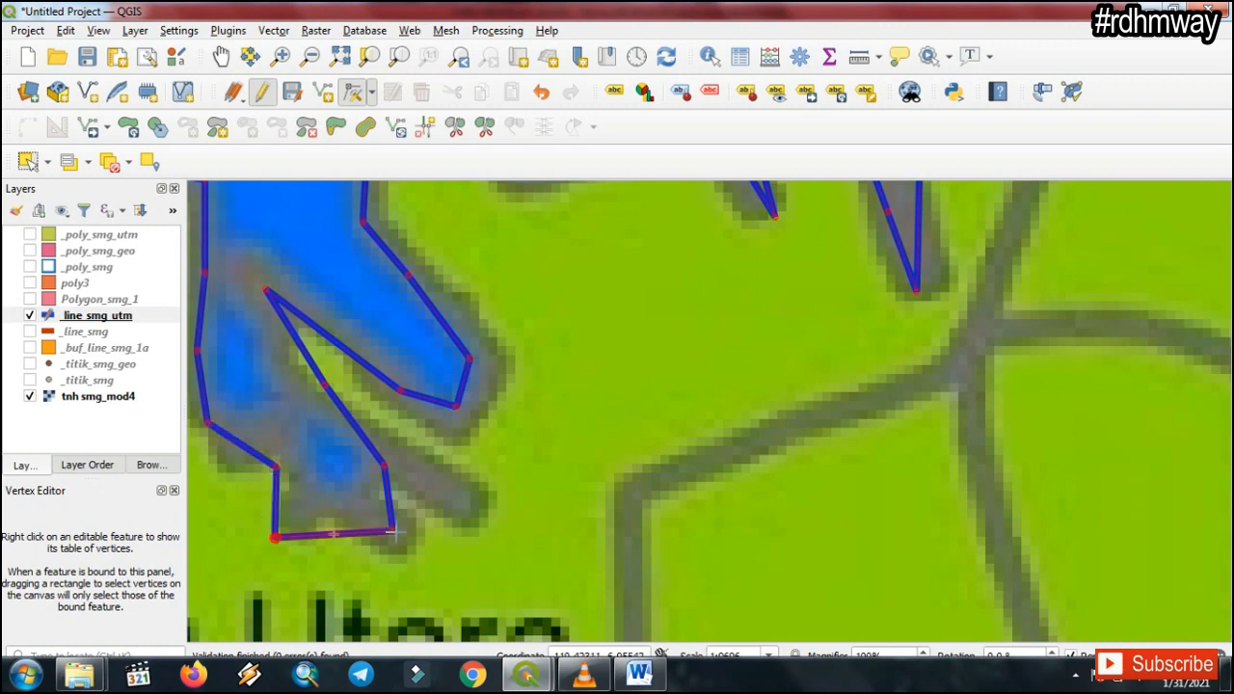
pyautogui.click(392, 528)
pyautogui.click(400, 547)
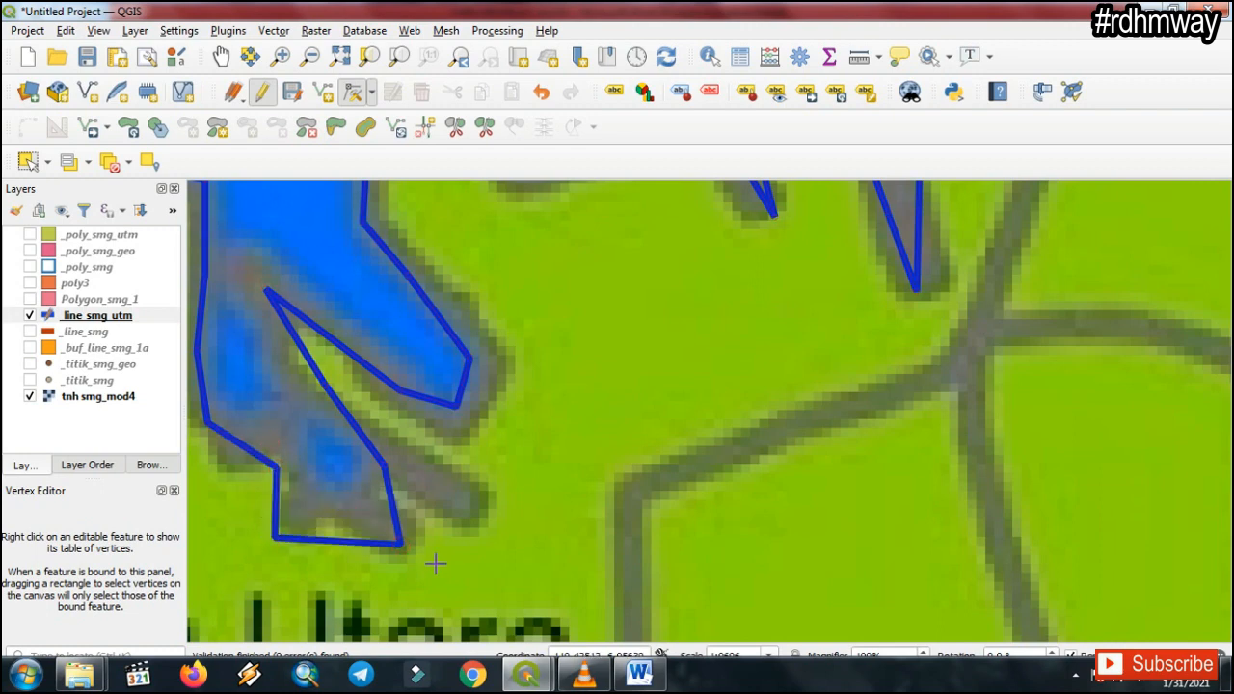
pyautogui.press('Left')
pyautogui.press('Left')
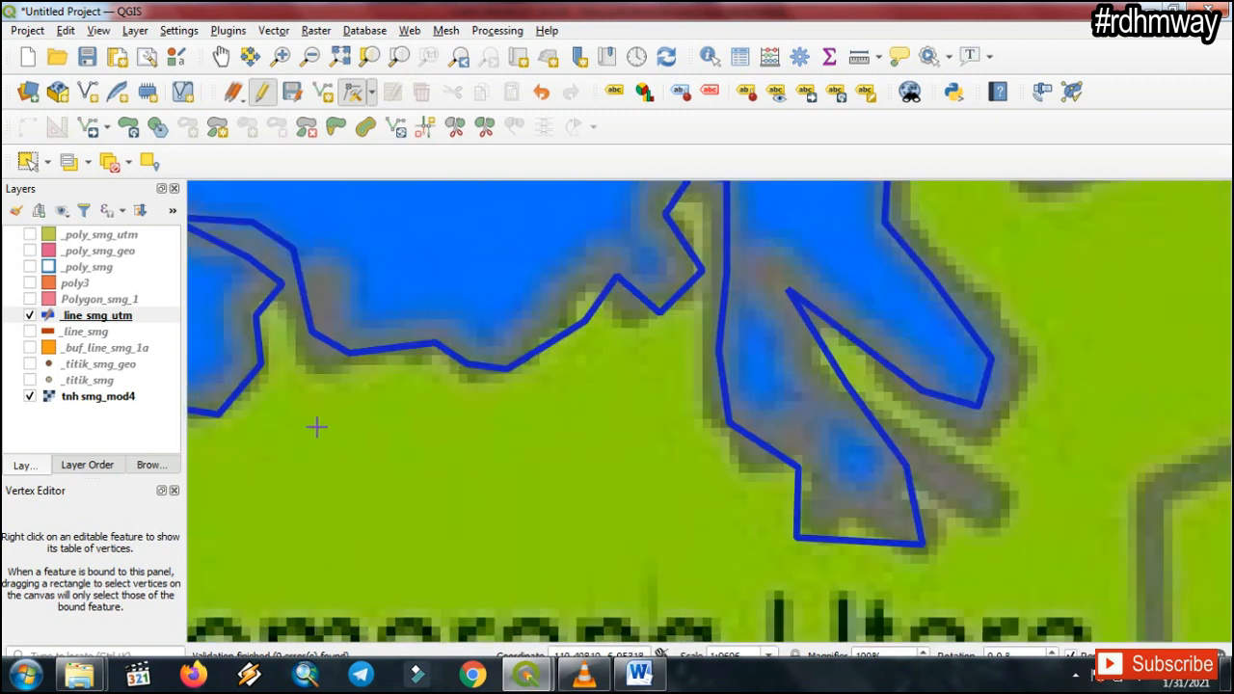
# Move the vertex on the rounded bay's eastern side, the small peak's vertex further east and its western neighbour onto the map's shoreline.
pyautogui.click(277, 285)
pyautogui.click(265, 286)
pyautogui.press('Left')
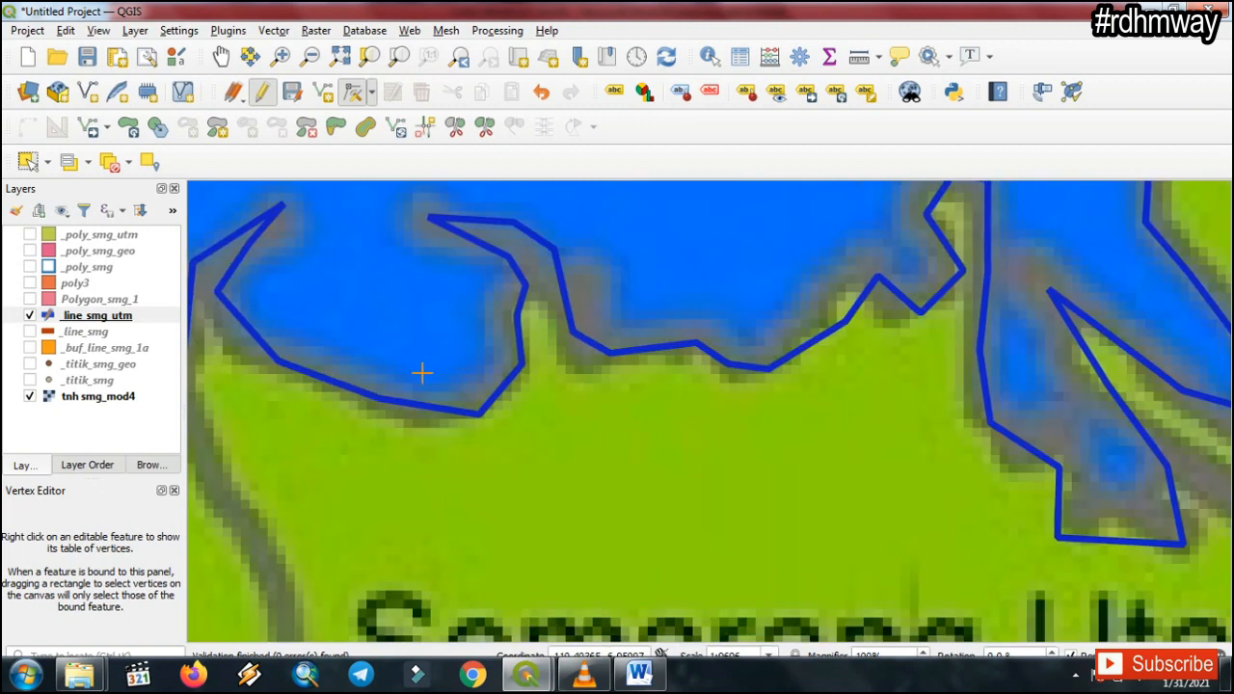
pyautogui.press('Left')
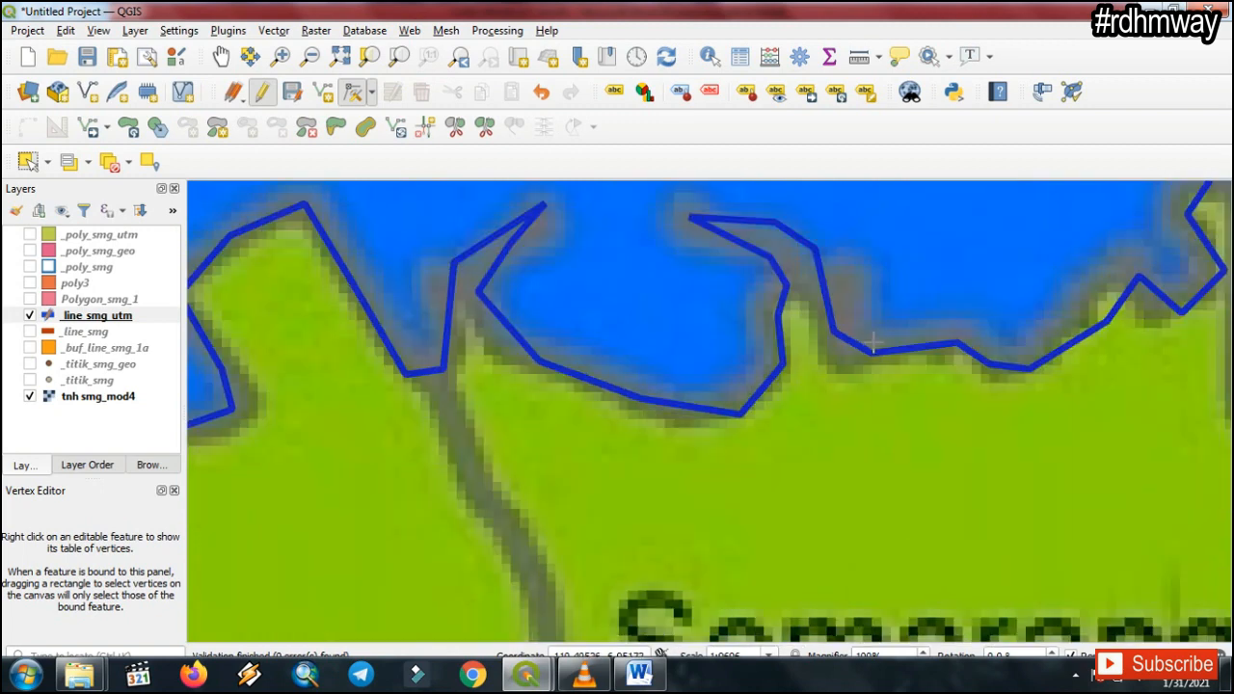
pyautogui.click(1126, 266)
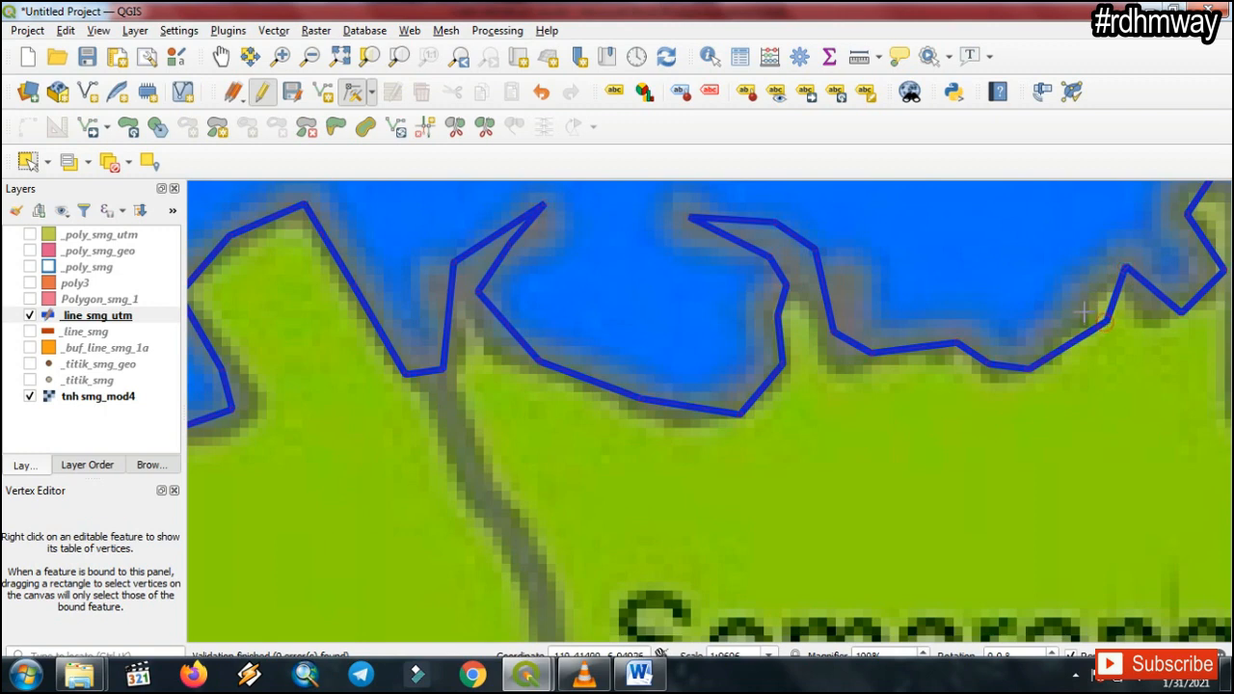
pyautogui.click(1086, 317)
# Reshape the narrow inlet further west by moving its corner vertices and adding a vertex on its northern edge to match the shoreline.
pyautogui.press('Left')
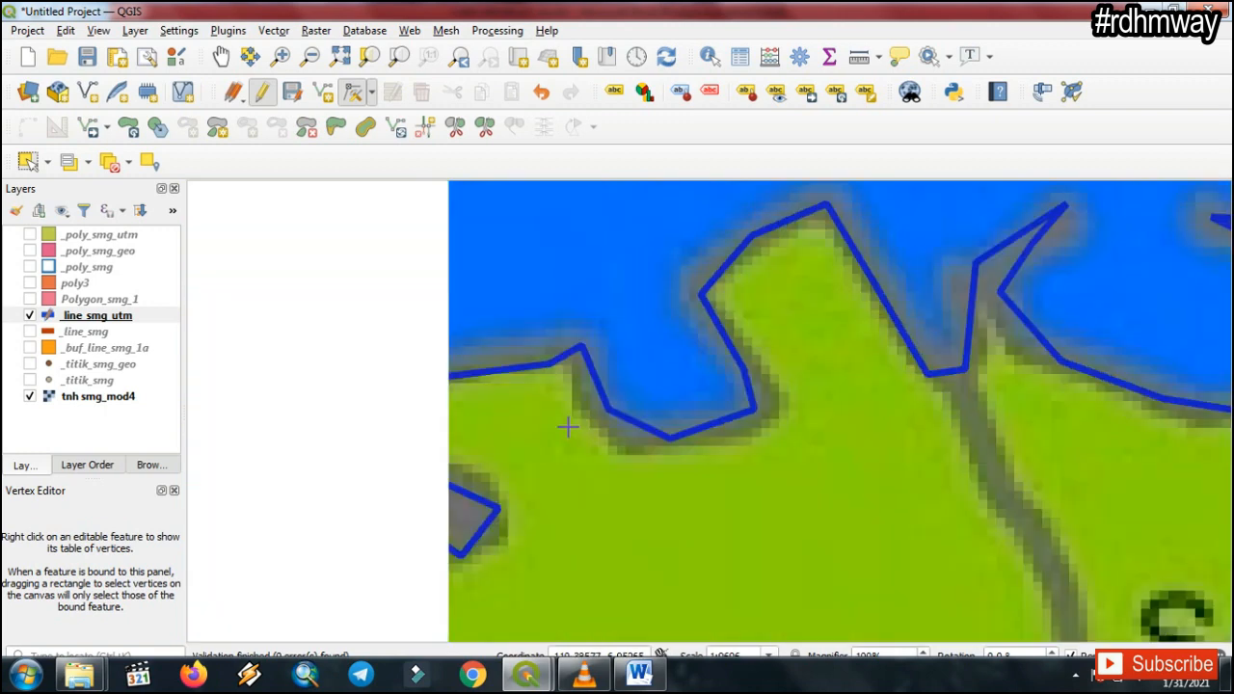
pyautogui.press('Down')
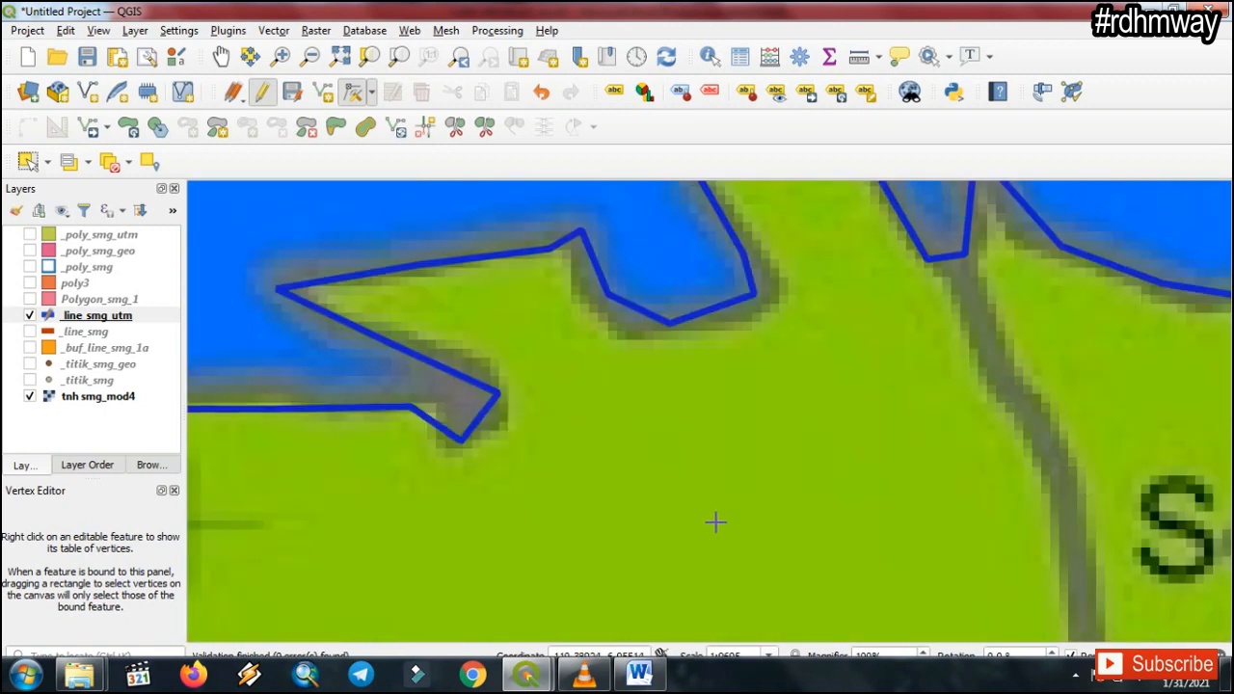
pyautogui.press('Left')
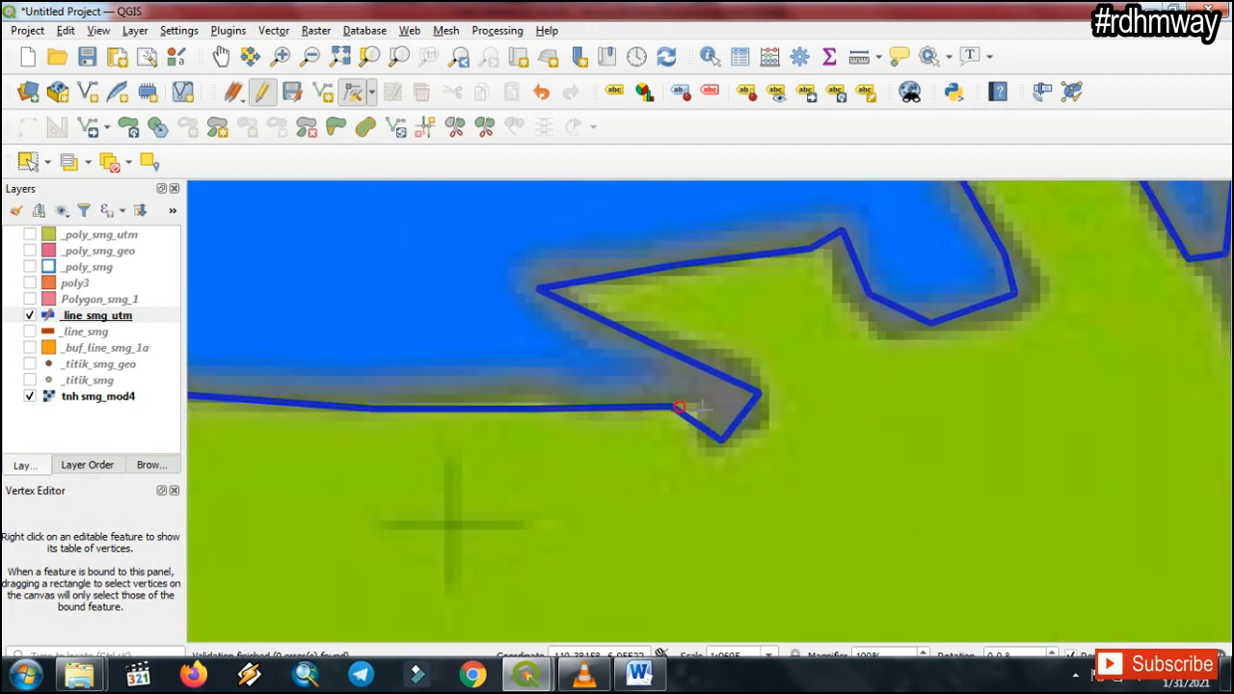
pyautogui.click(694, 408)
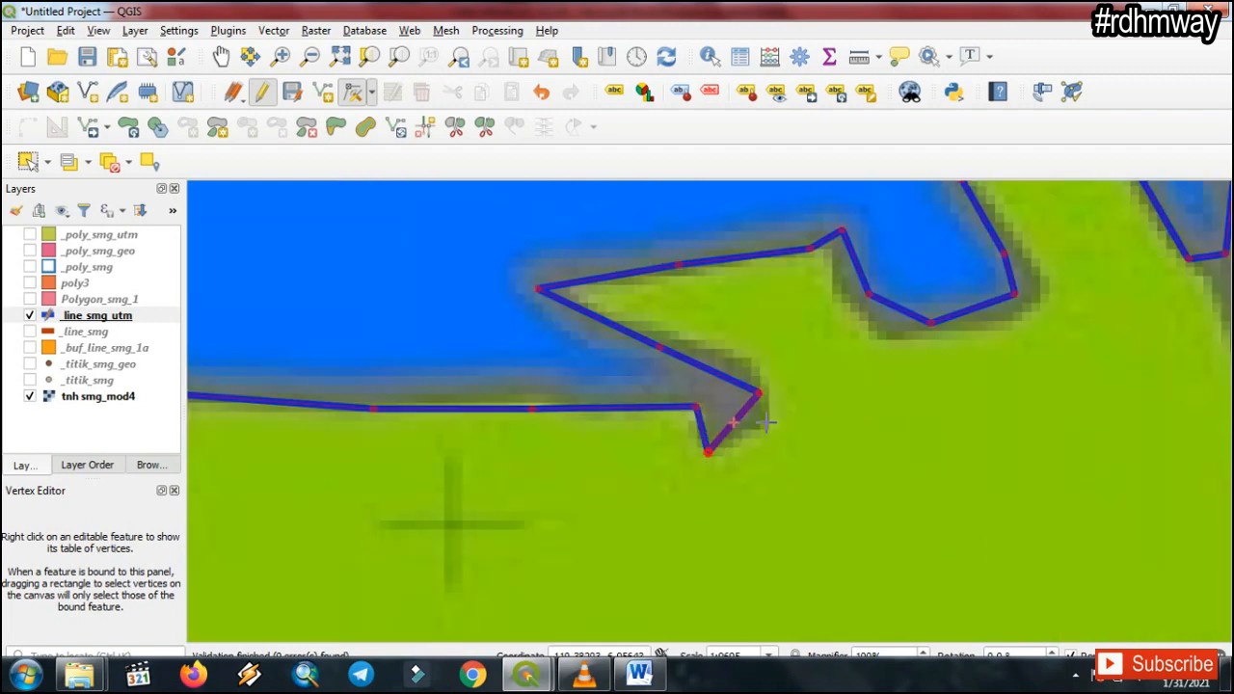
pyautogui.click(760, 393)
pyautogui.click(781, 390)
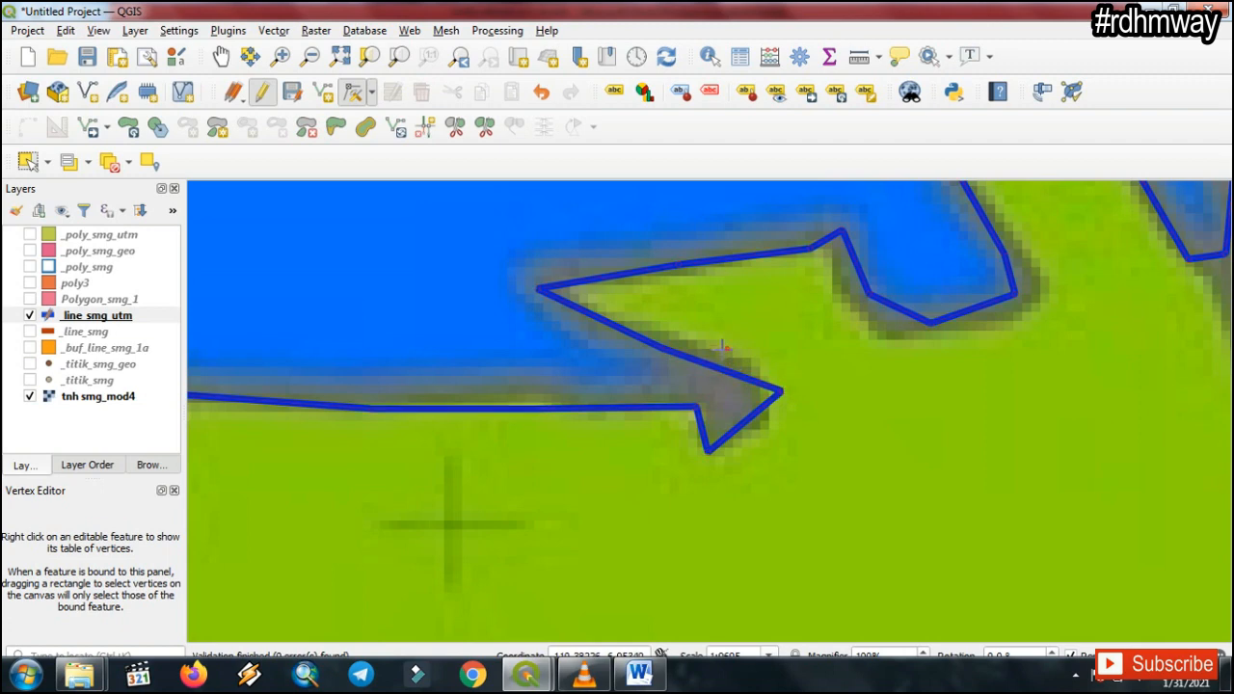
pyautogui.click(724, 347)
# Pull the western boundary line's overshooting end back to the coastline's end and lower its nearby vertex into the shoreline dip.
pyautogui.press('Left')
pyautogui.press('Left')
pyautogui.press('Left')
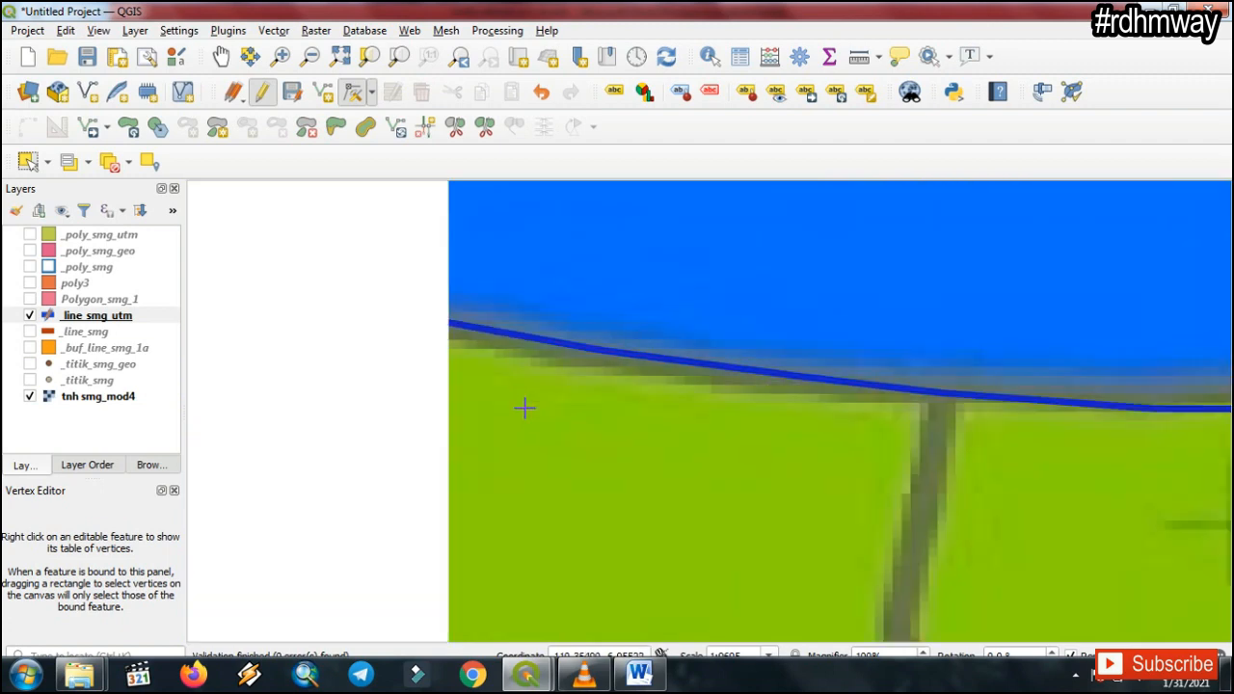
pyautogui.scroll(1, 528, 345)
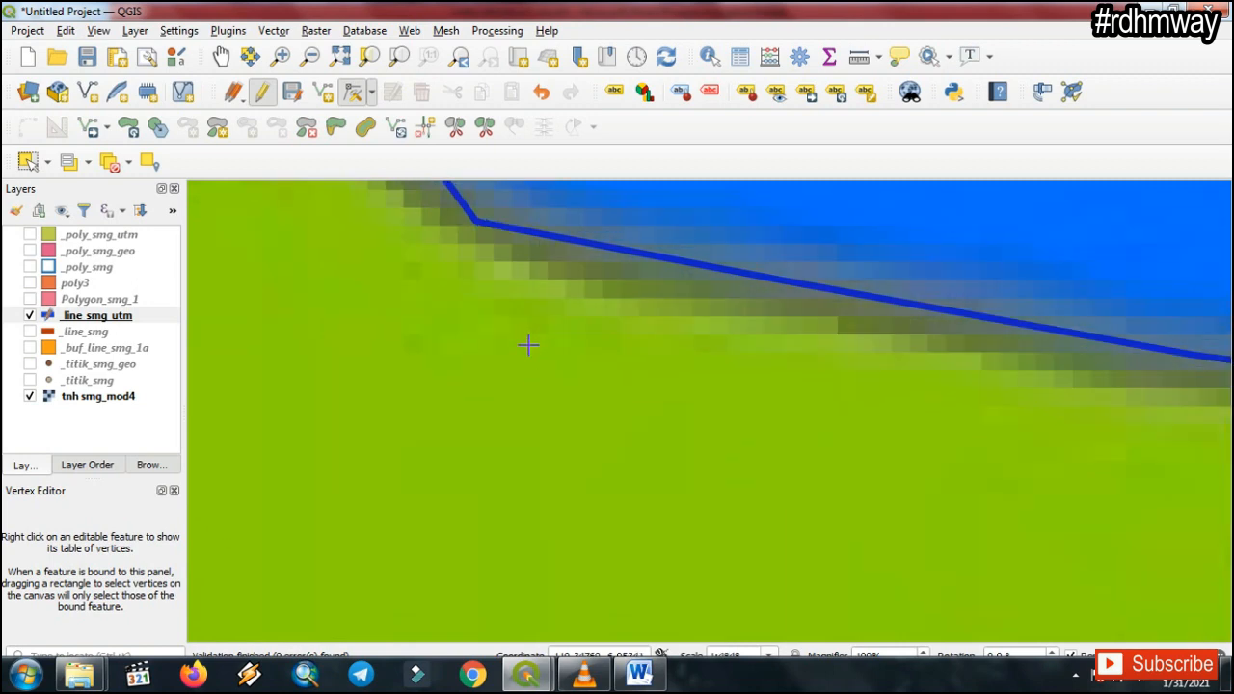
pyautogui.scroll(-5, 528, 345)
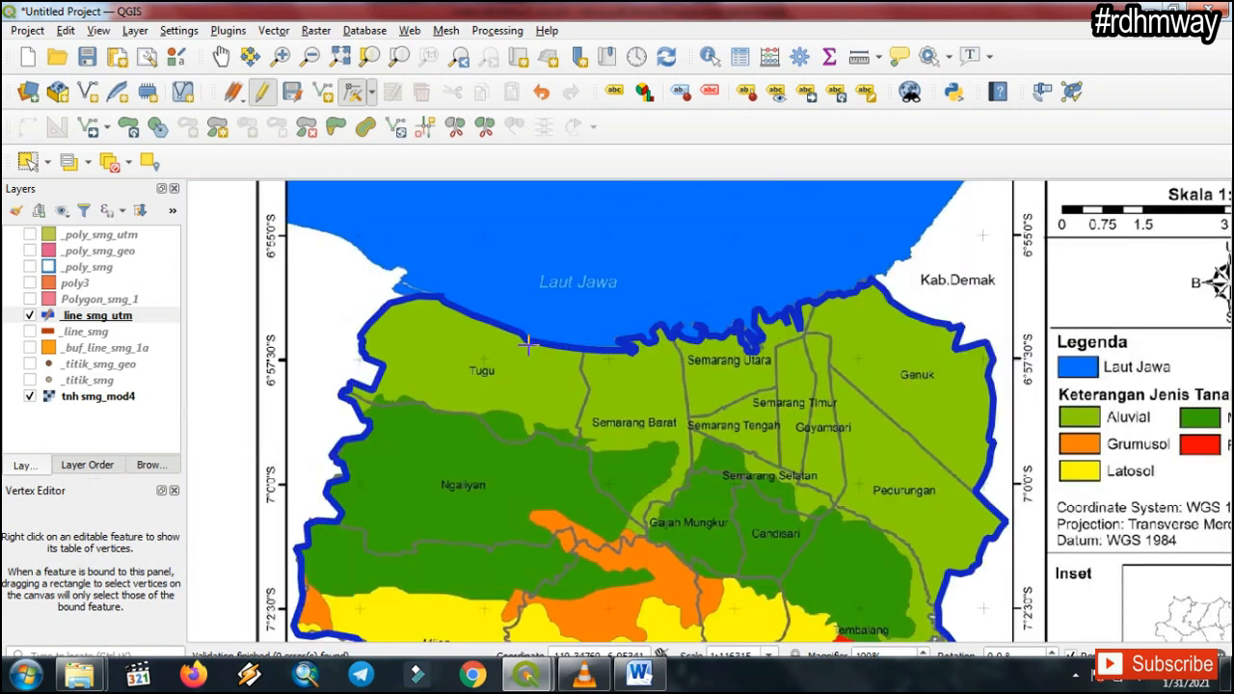
pyautogui.scroll(-1, 385, 294)
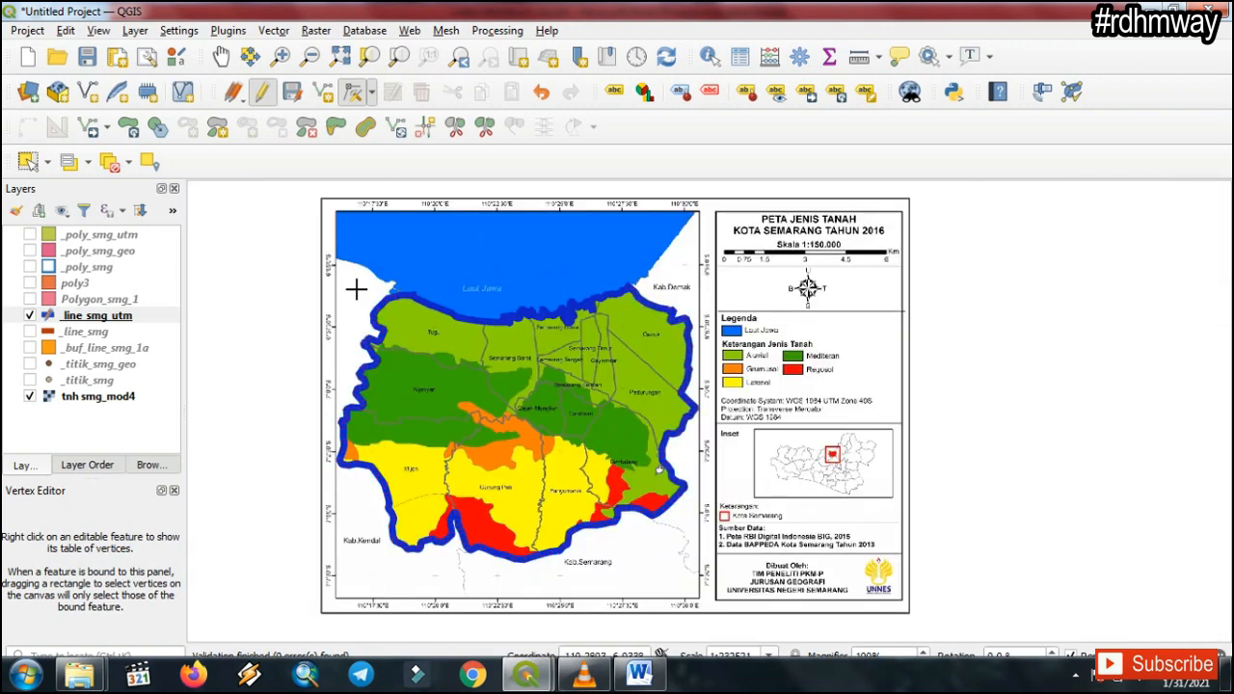
pyautogui.scroll(-2, 385, 277)
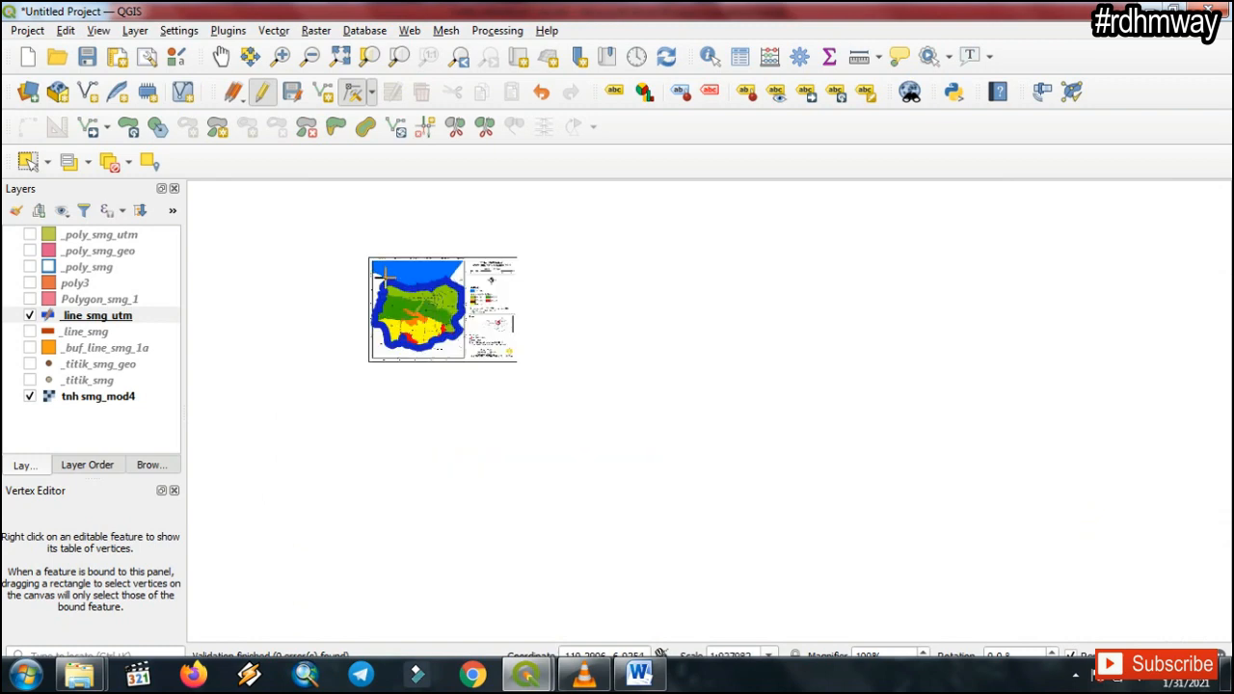
pyautogui.scroll(5, 386, 278)
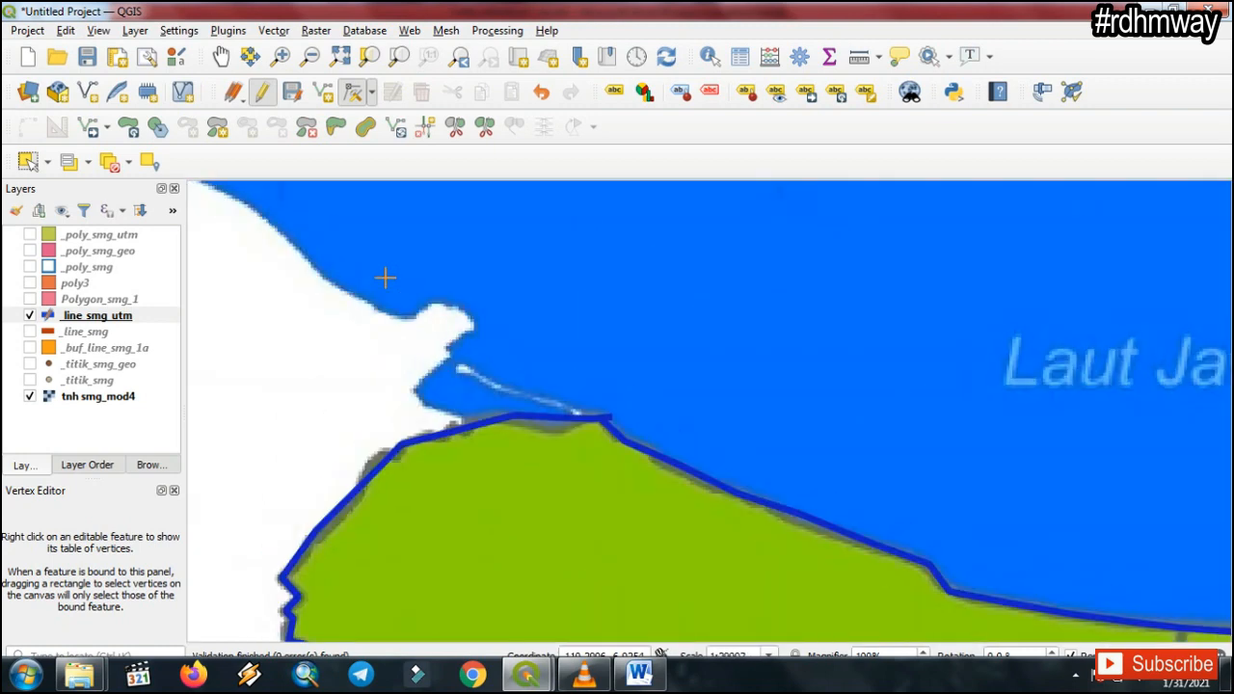
pyautogui.scroll(3, 487, 417)
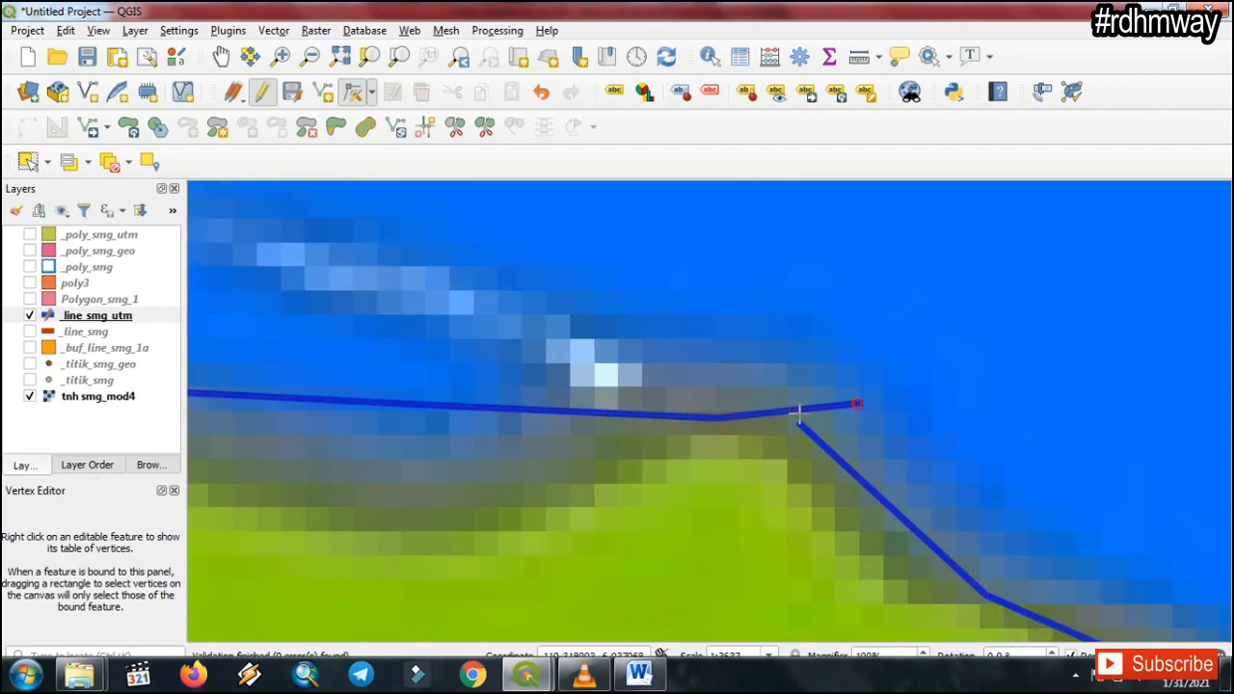
pyautogui.press('Delete')
pyautogui.click(399, 404)
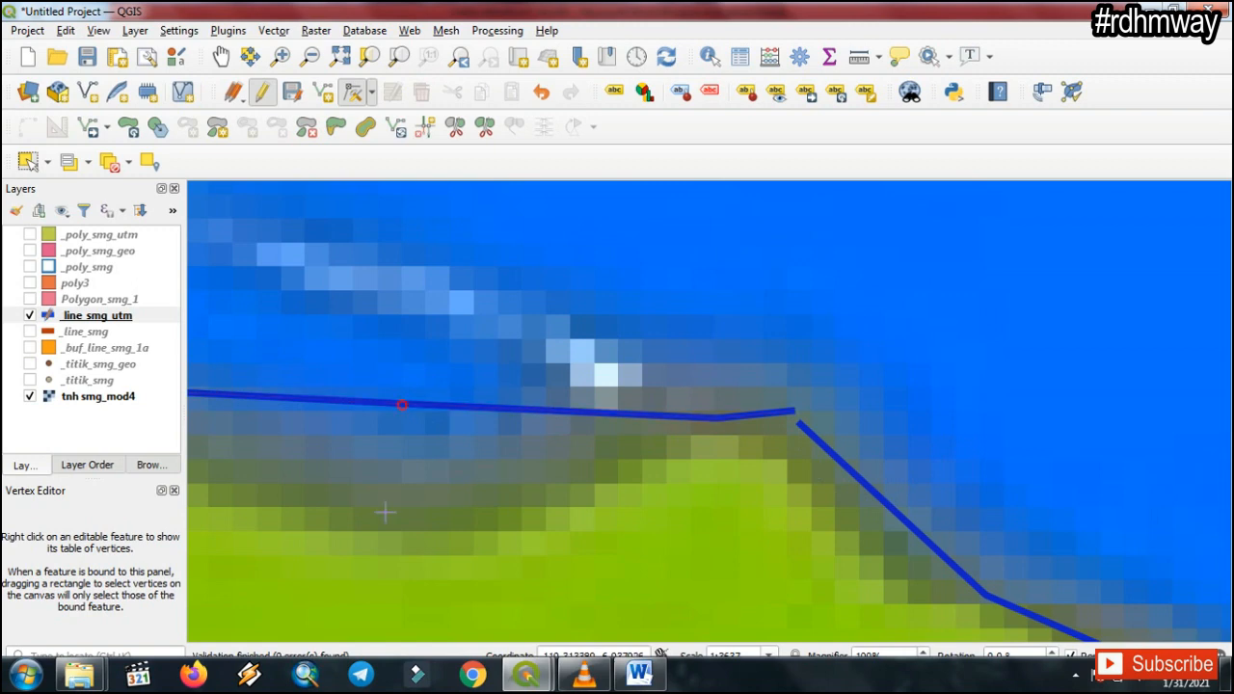
pyautogui.click(391, 533)
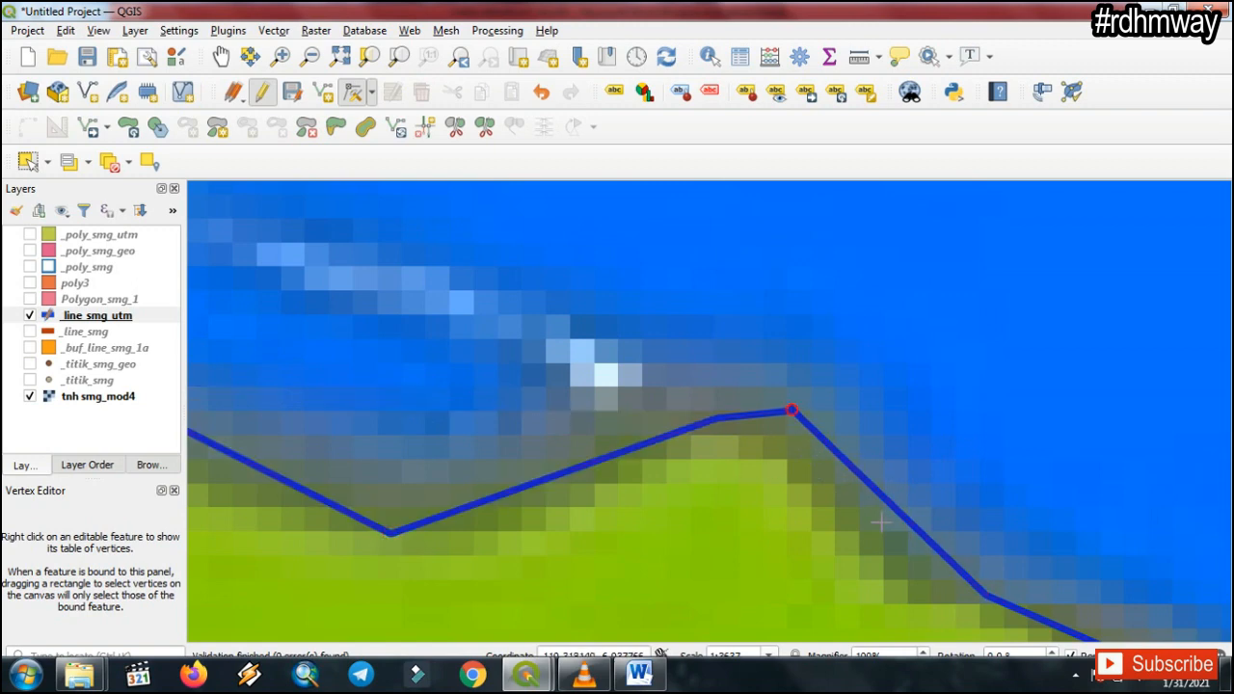
# Move two vertices of the western boundary line around the northwestern headland onto the map's grey outline.
pyautogui.press('Left')
pyautogui.press('Left')
pyautogui.scroll(-3, 617, 492)
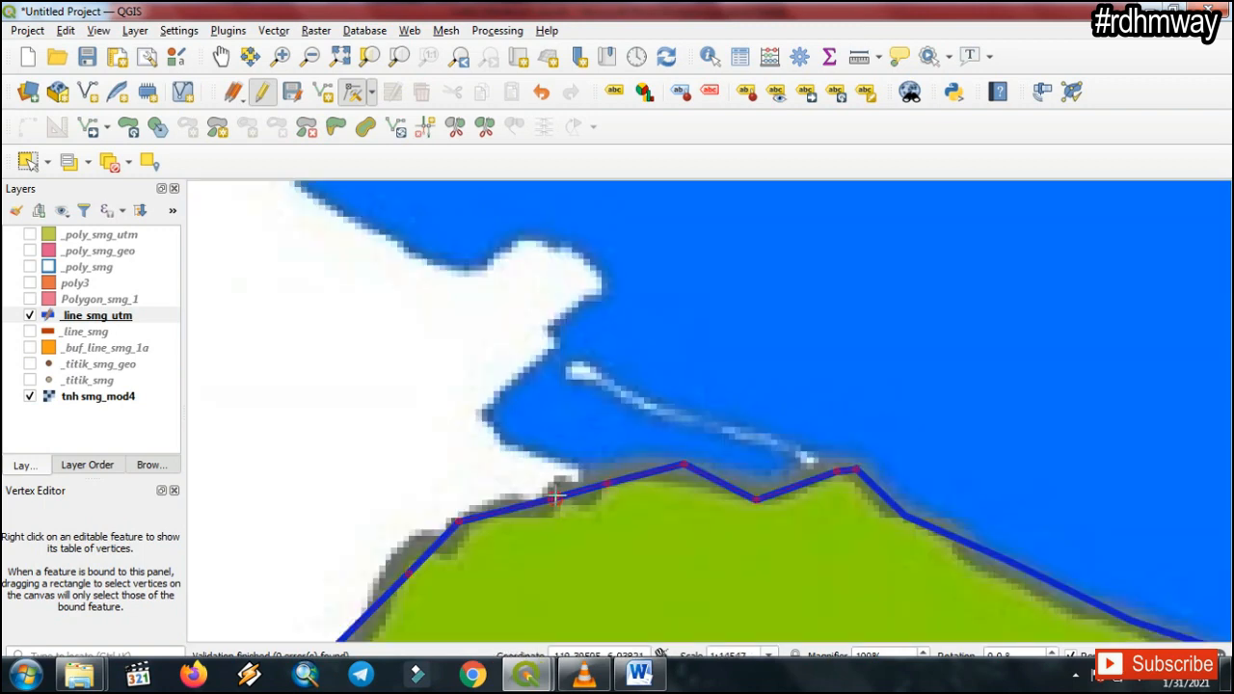
pyautogui.click(557, 496)
pyautogui.click(546, 512)
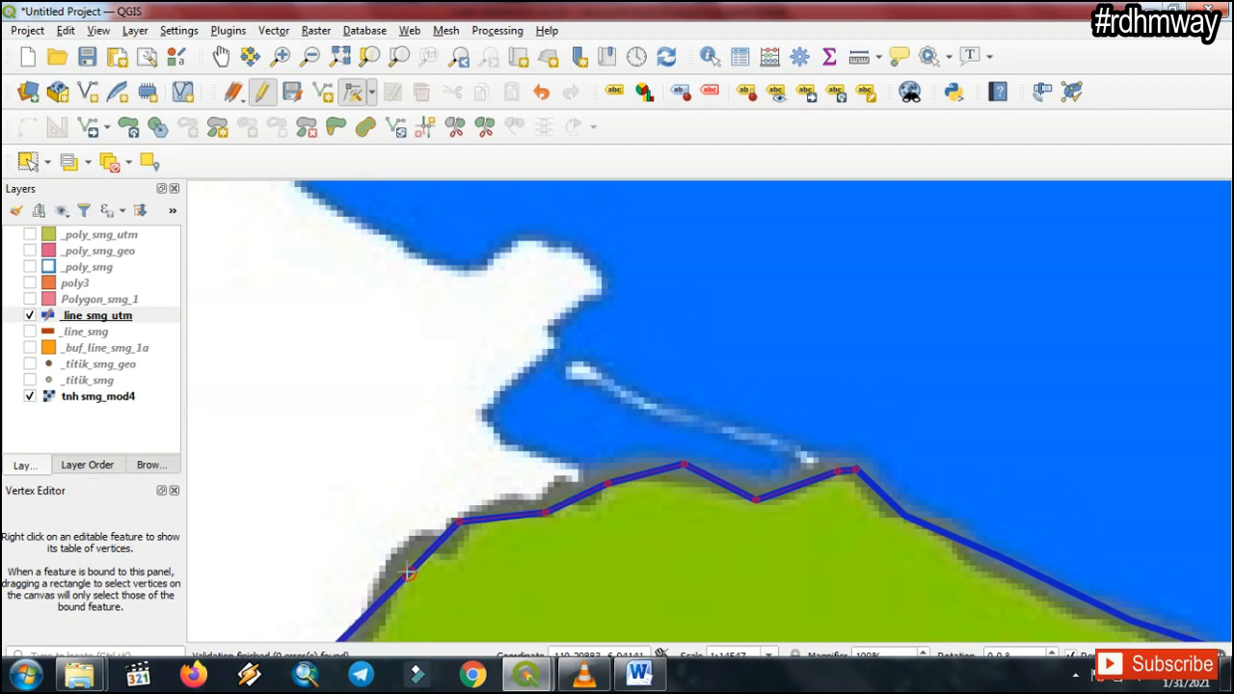
pyautogui.click(409, 572)
pyautogui.click(410, 540)
# Add a vertex to the boundary on the headland's lower western slope, then stop editing _line_smg_utm and save the changes.
pyautogui.press('Down')
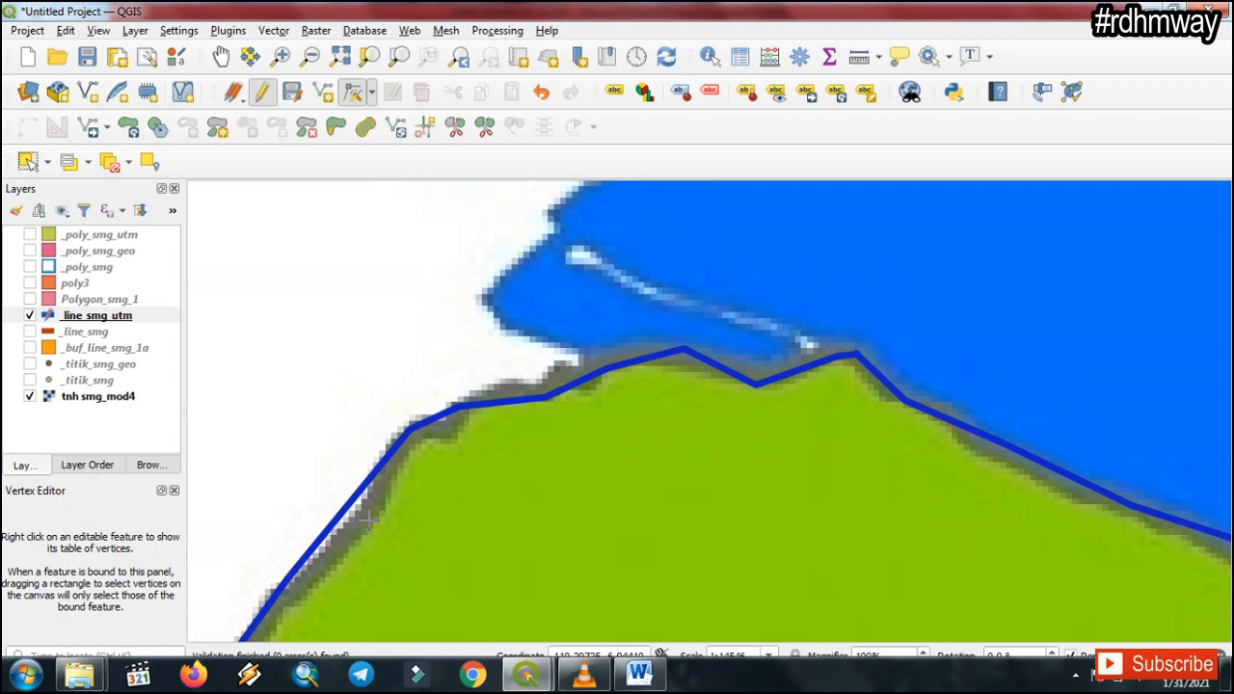
pyautogui.click(369, 520)
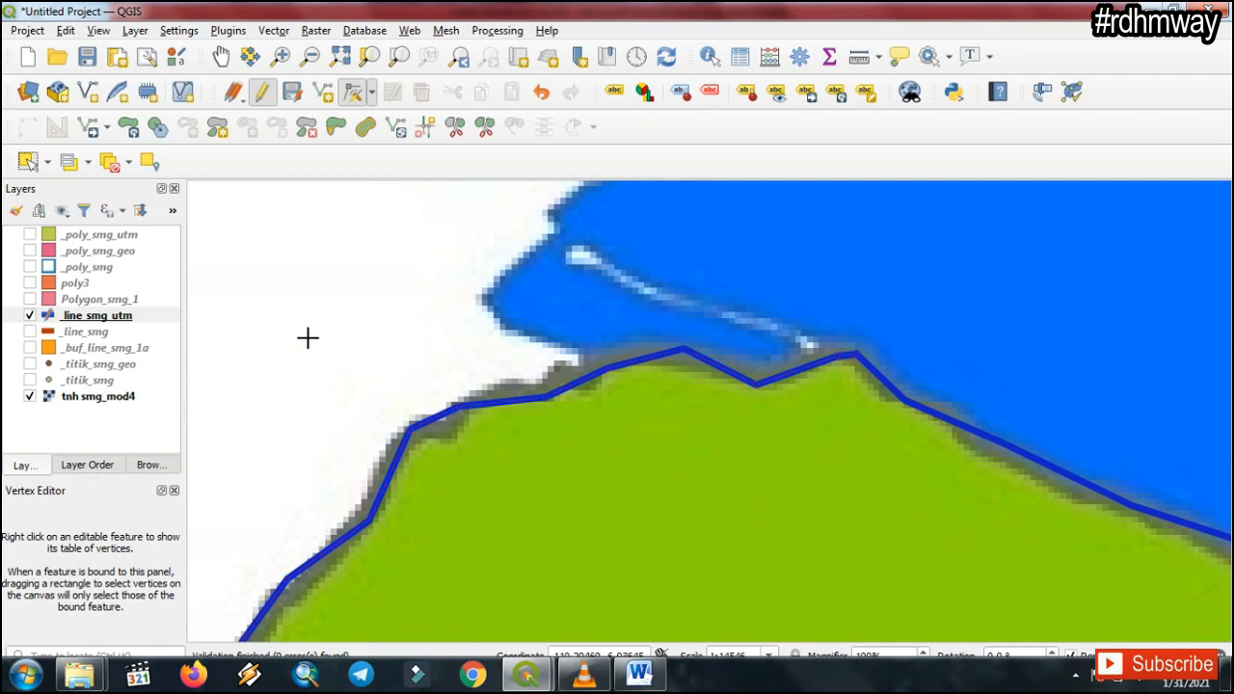
pyautogui.click(262, 92)
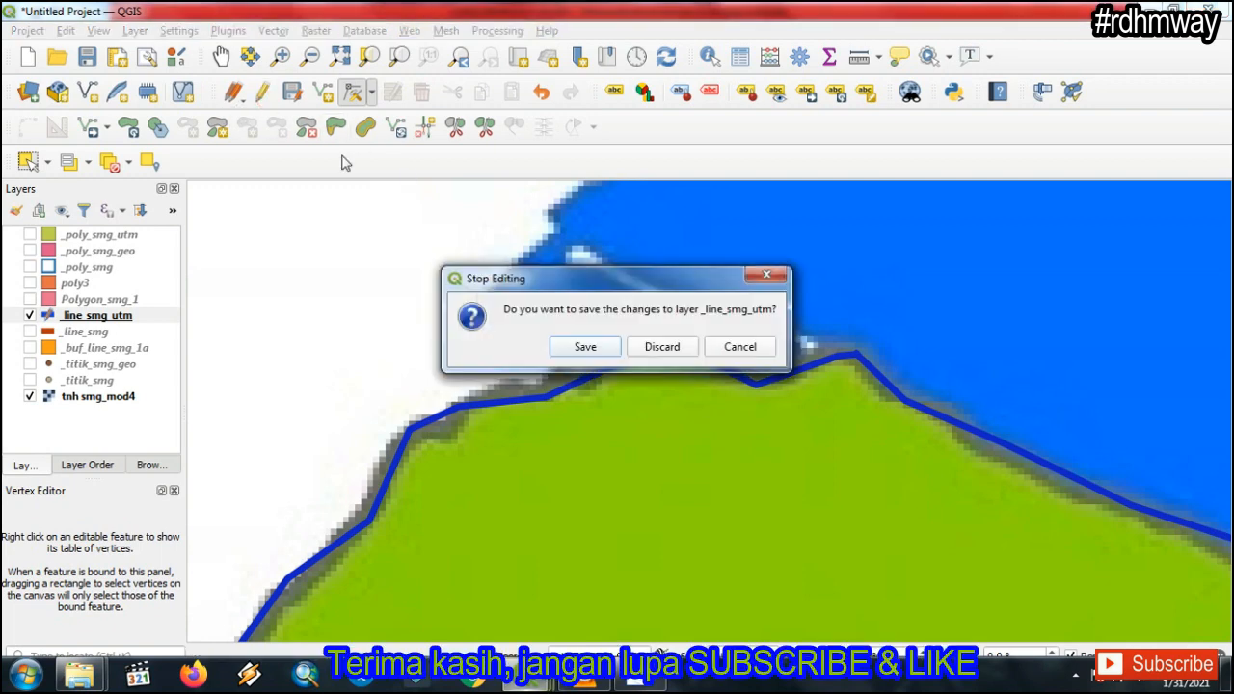
pyautogui.click(585, 347)
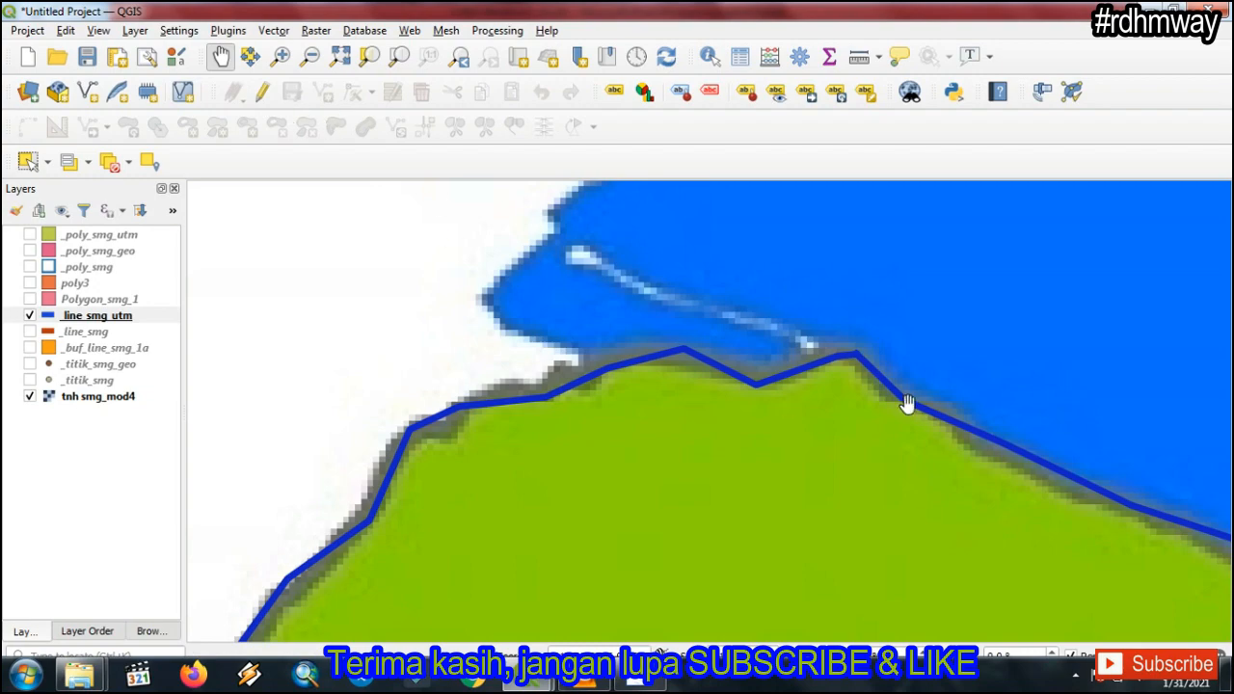